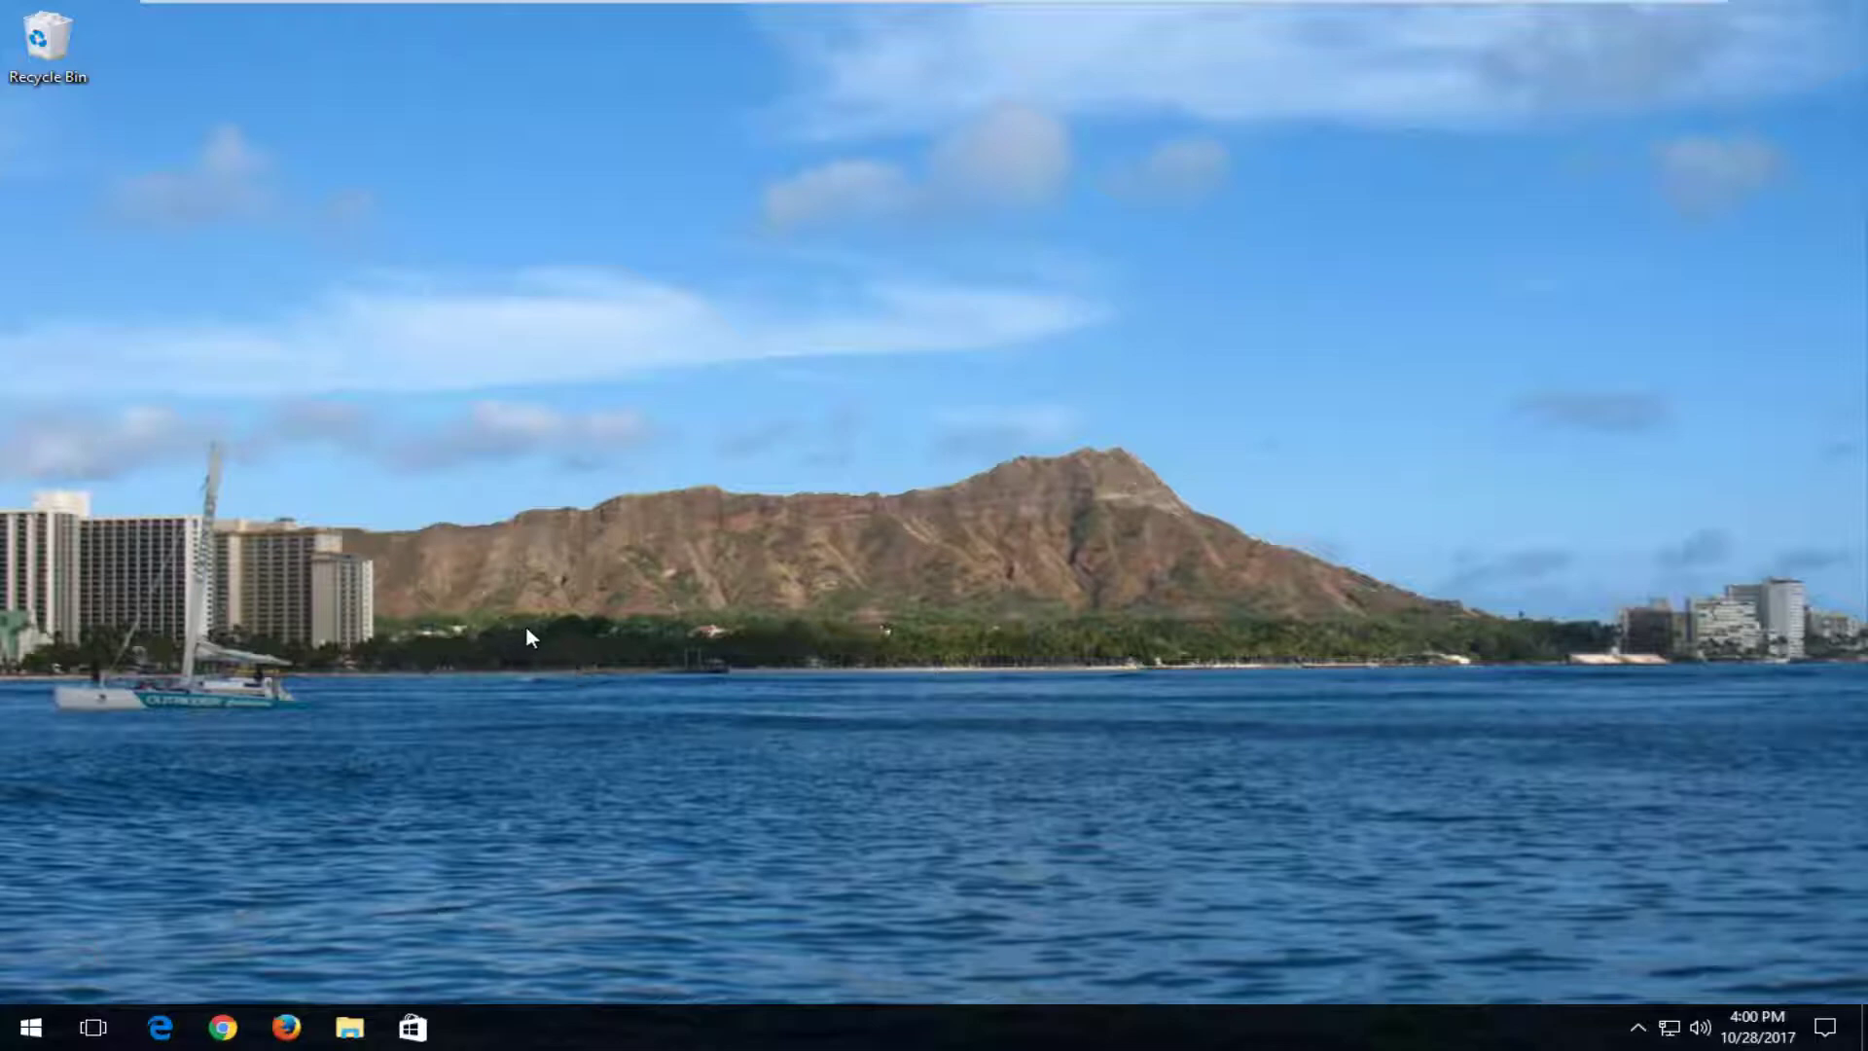
# Inspect the power-user menu's entries and open Control Panel through Start search instead.
pyautogui.rightClick(29, 1027)
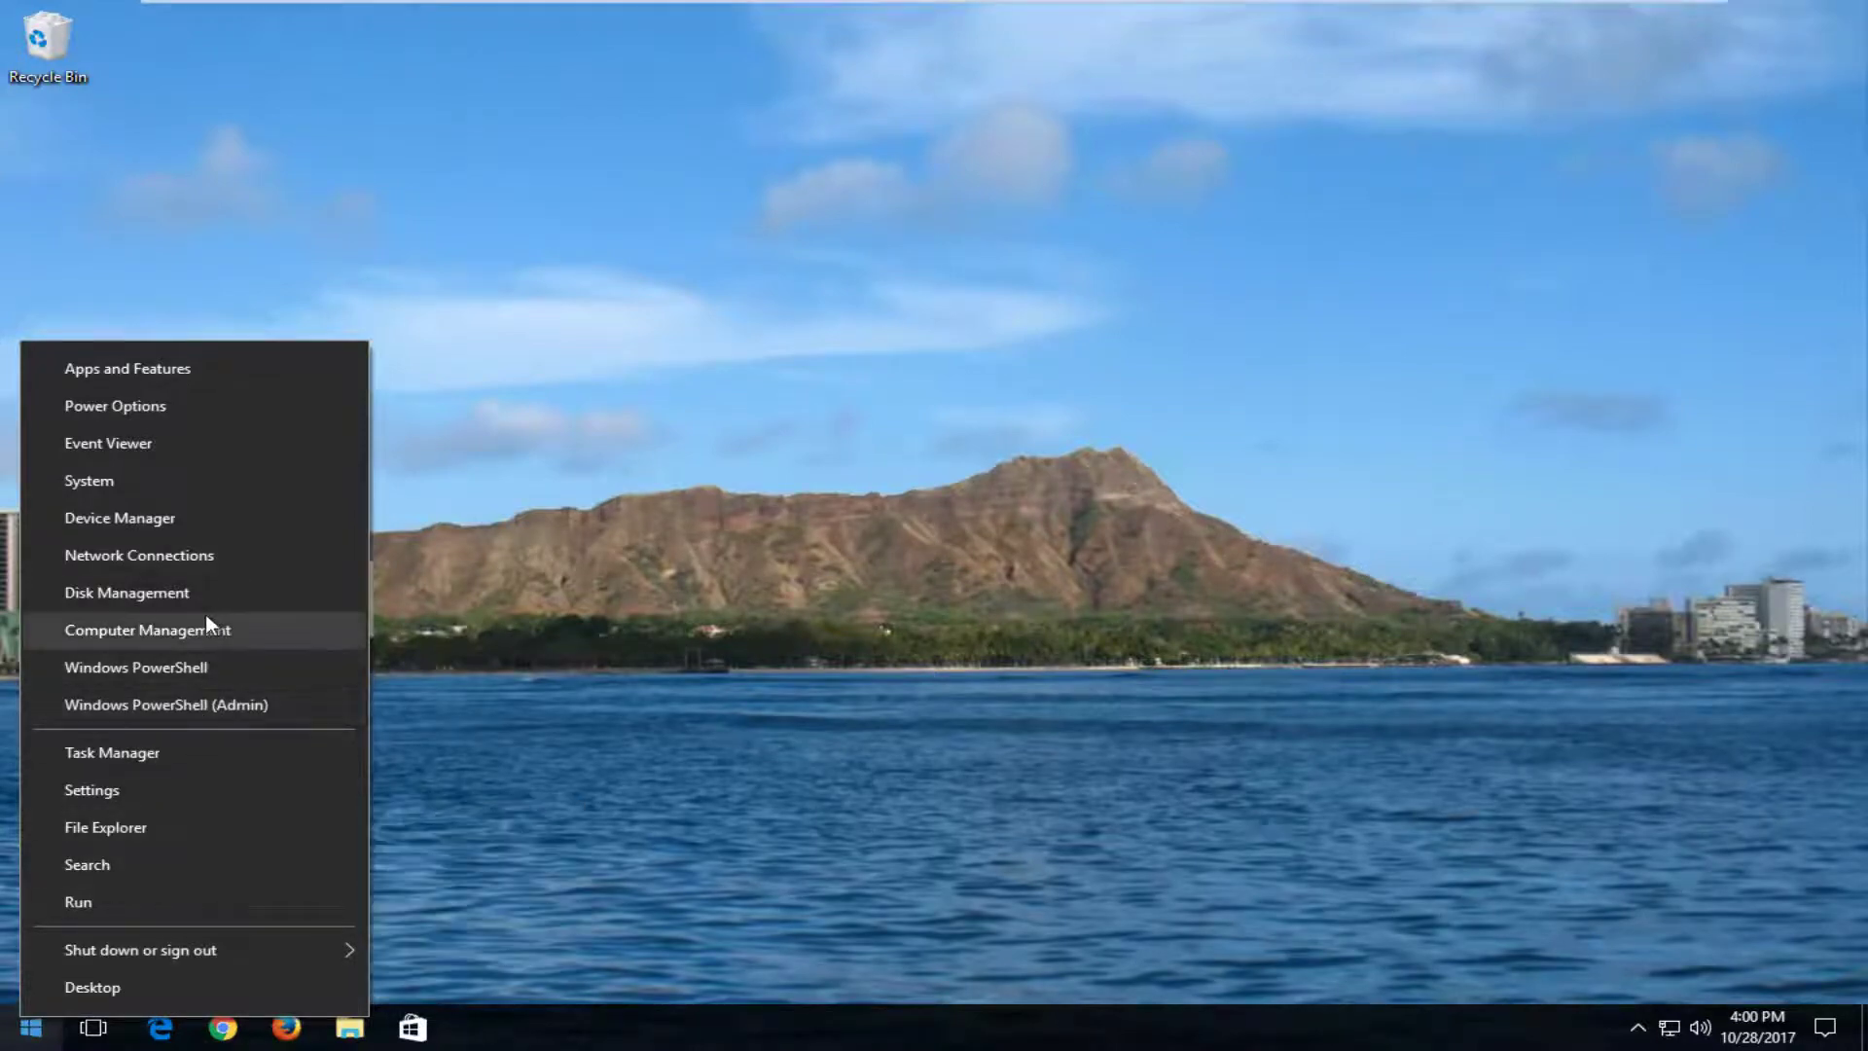
pyautogui.press('super')
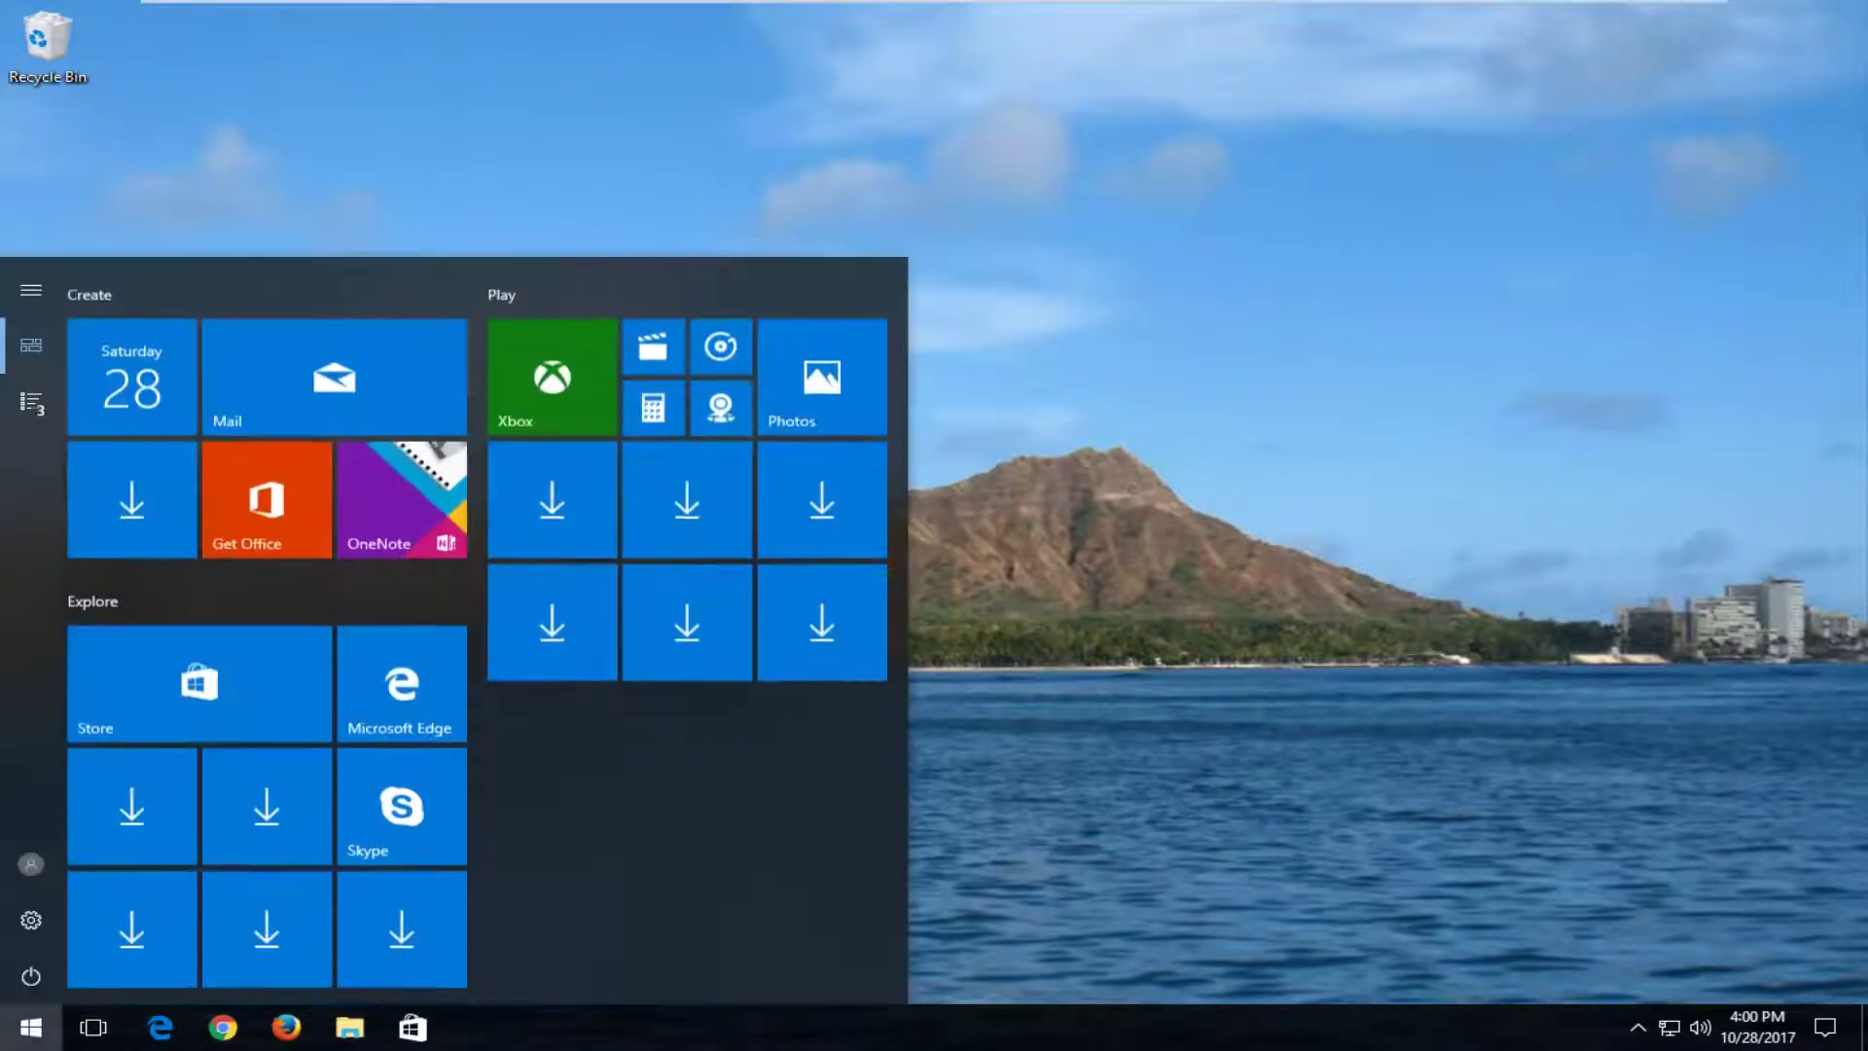
pyautogui.press('super')
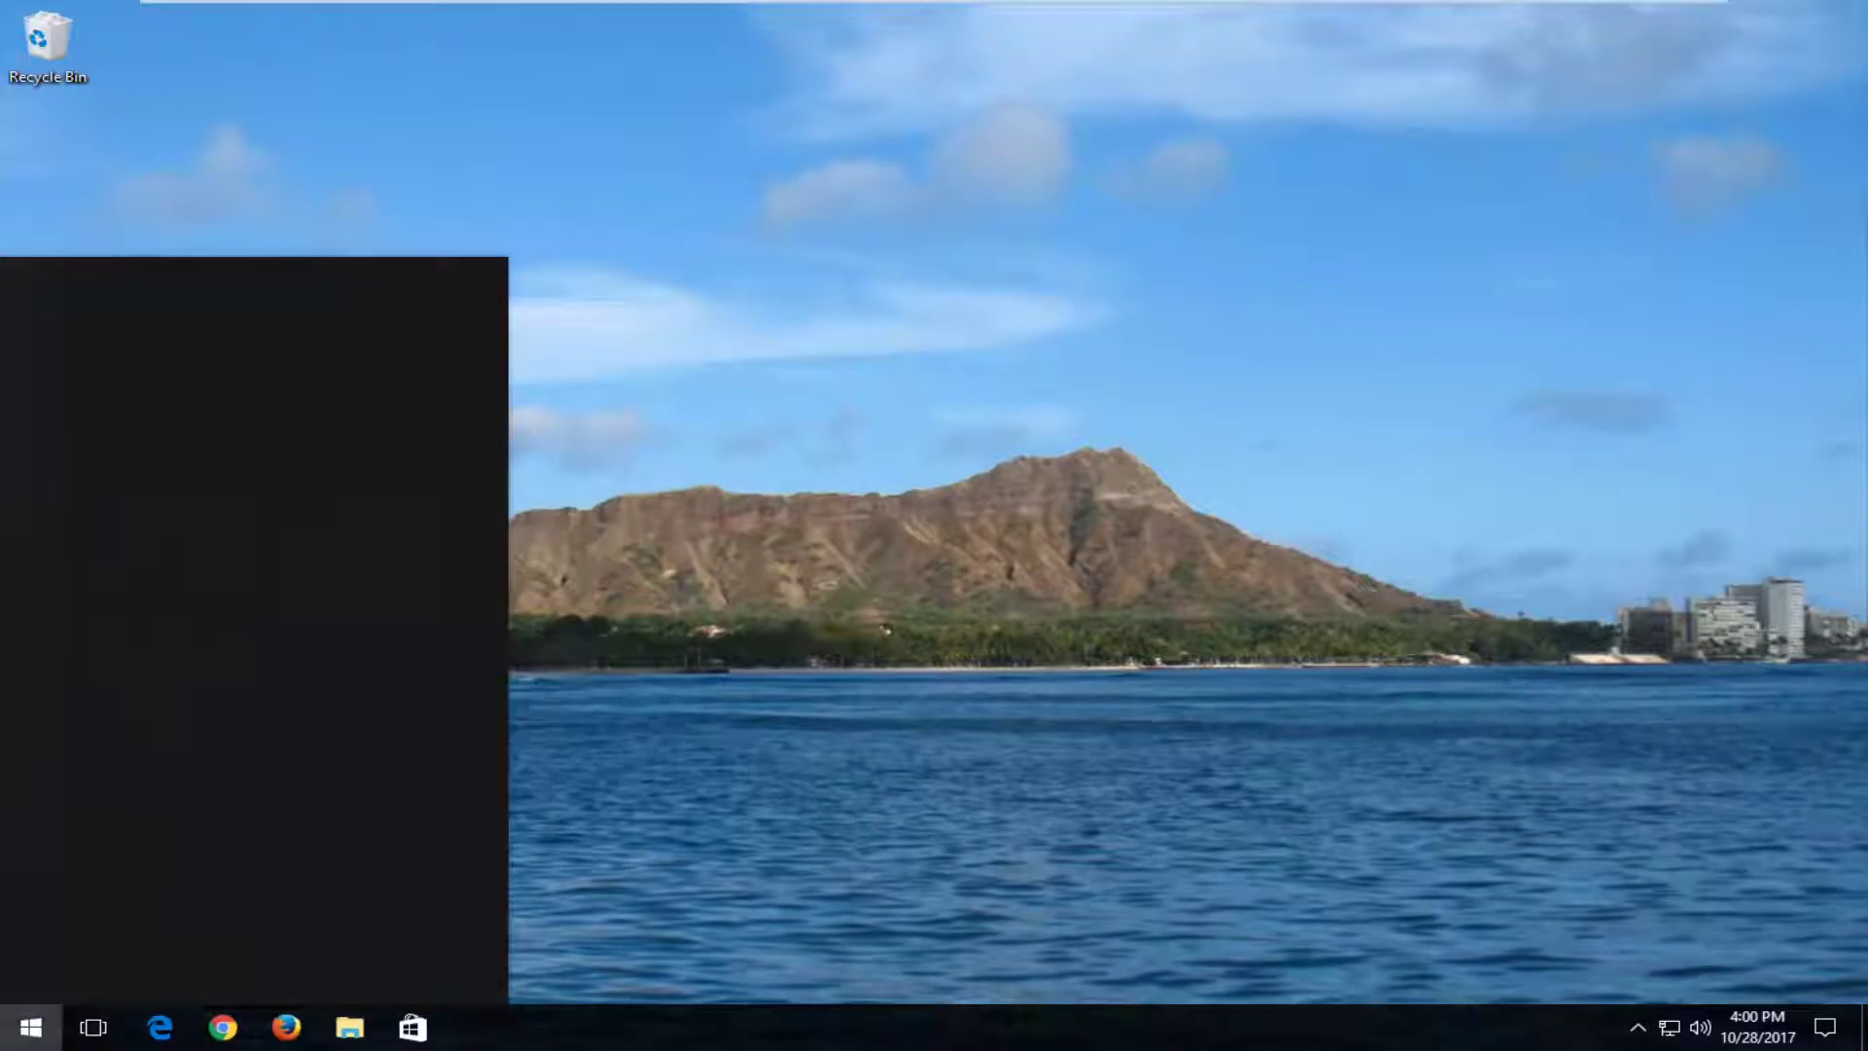
pyautogui.write('control pane')
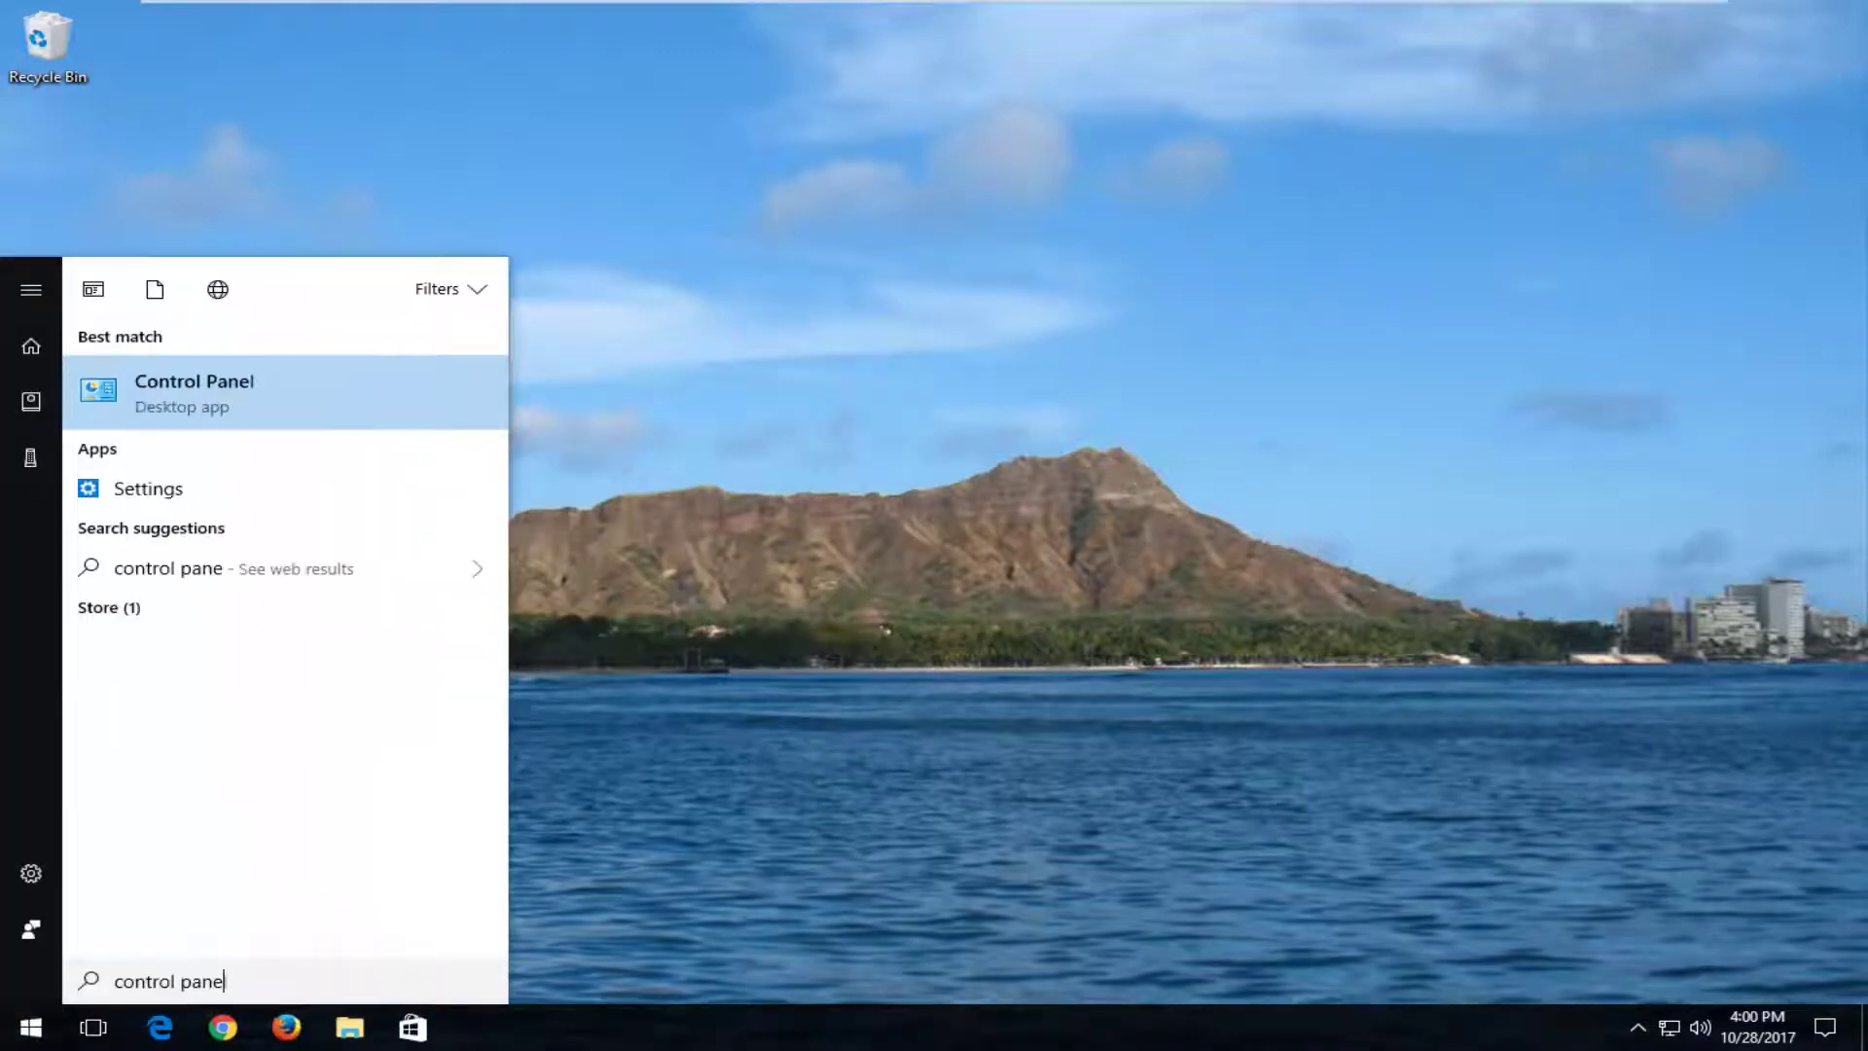
pyautogui.click(303, 386)
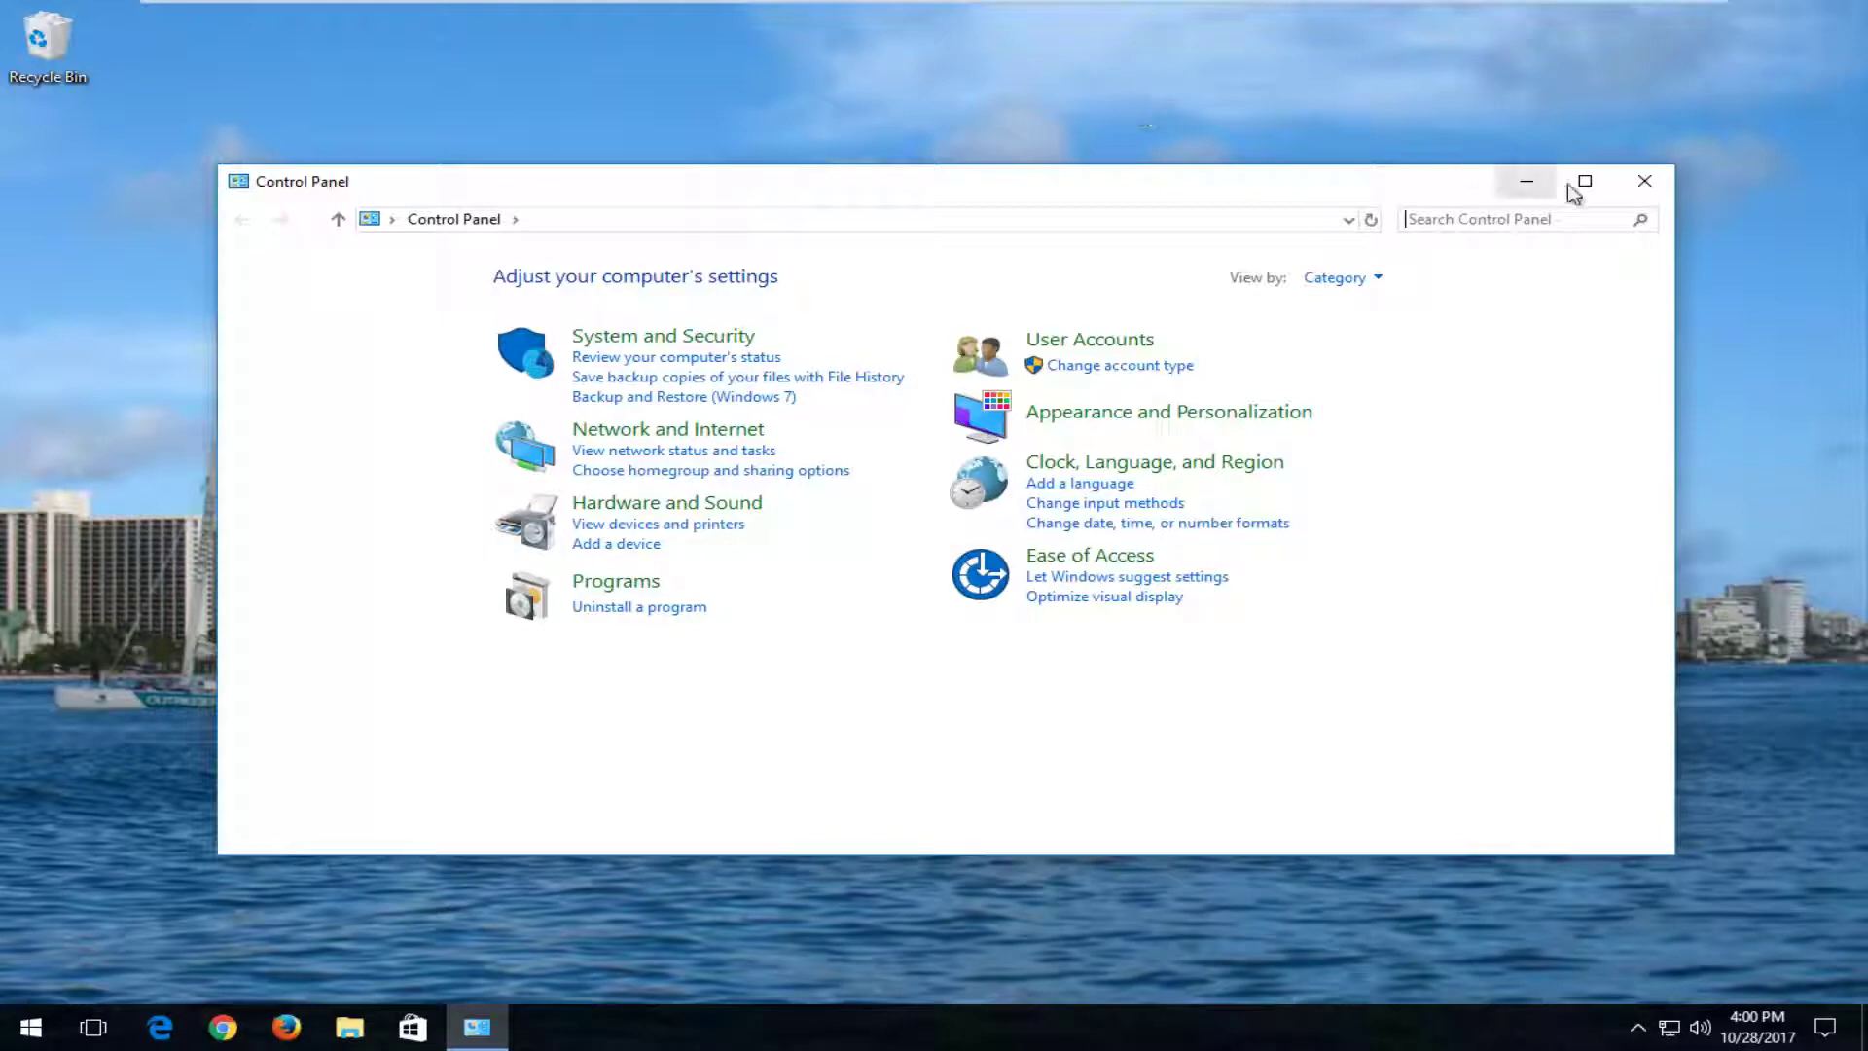
pyautogui.click(1645, 181)
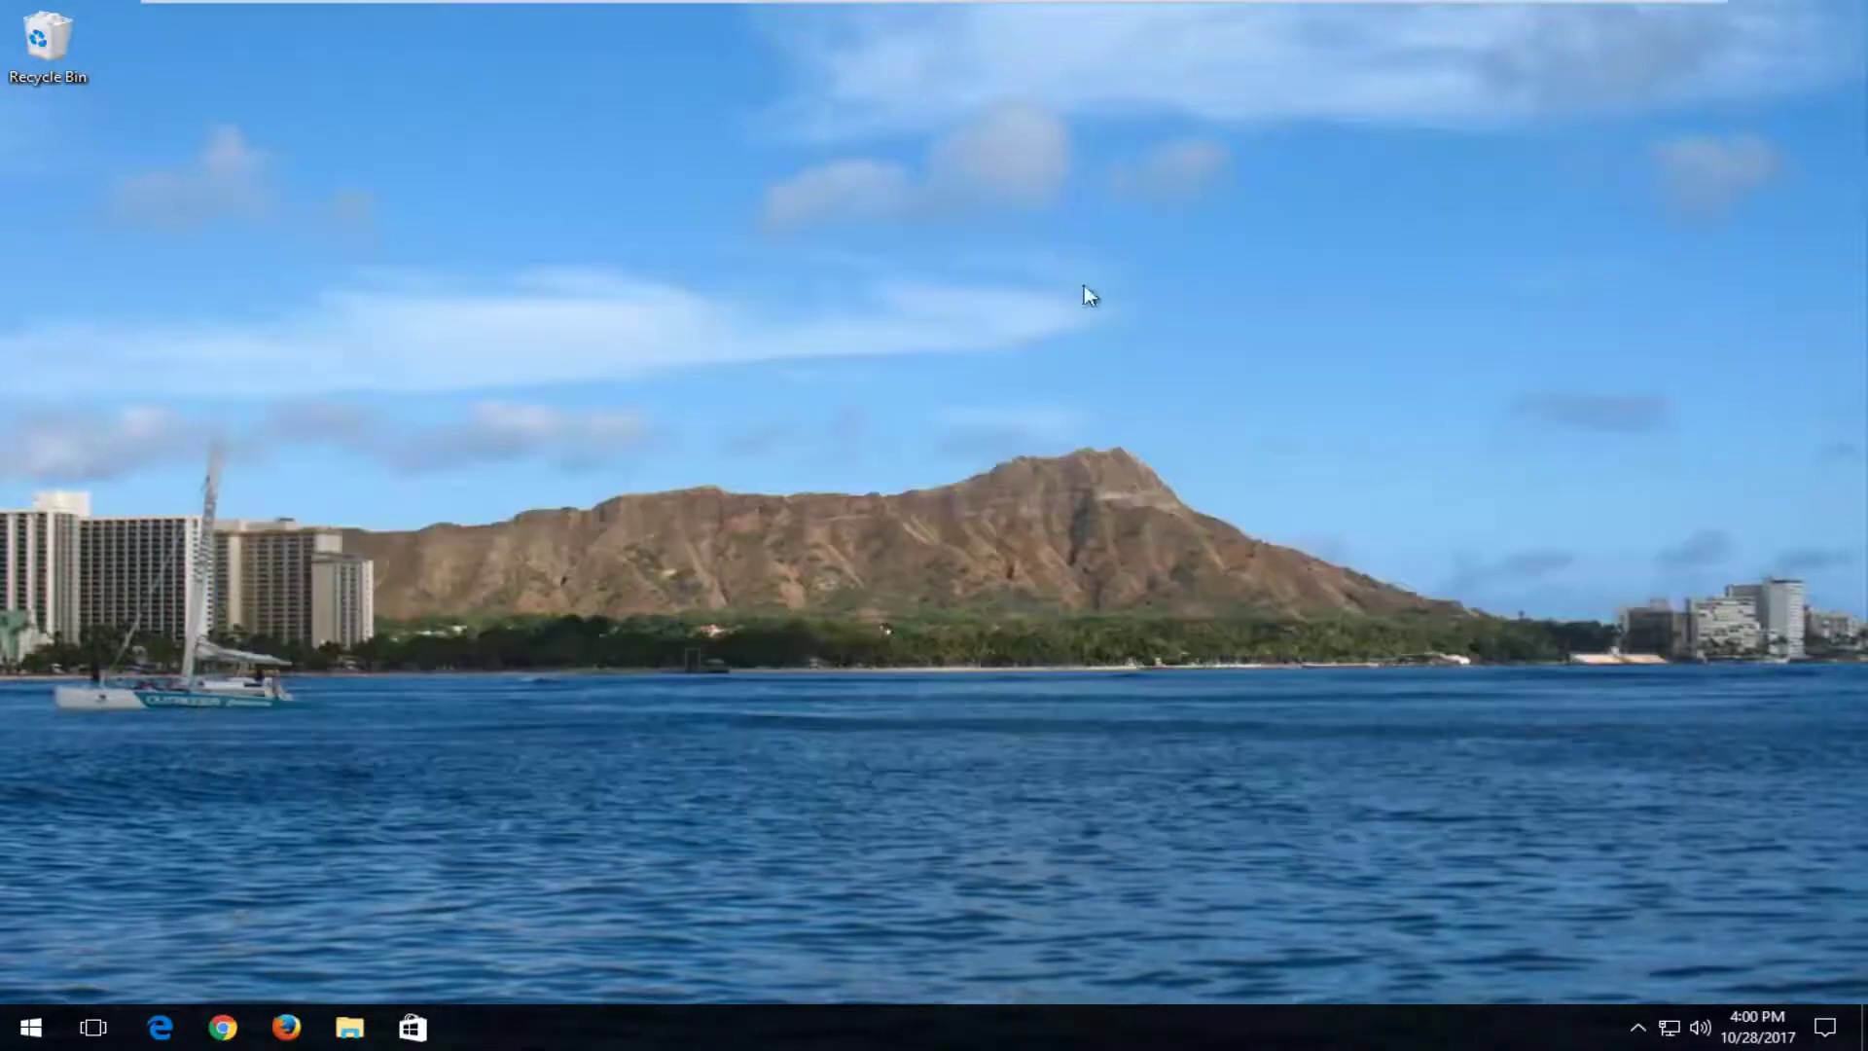
pyautogui.rightClick(29, 1027)
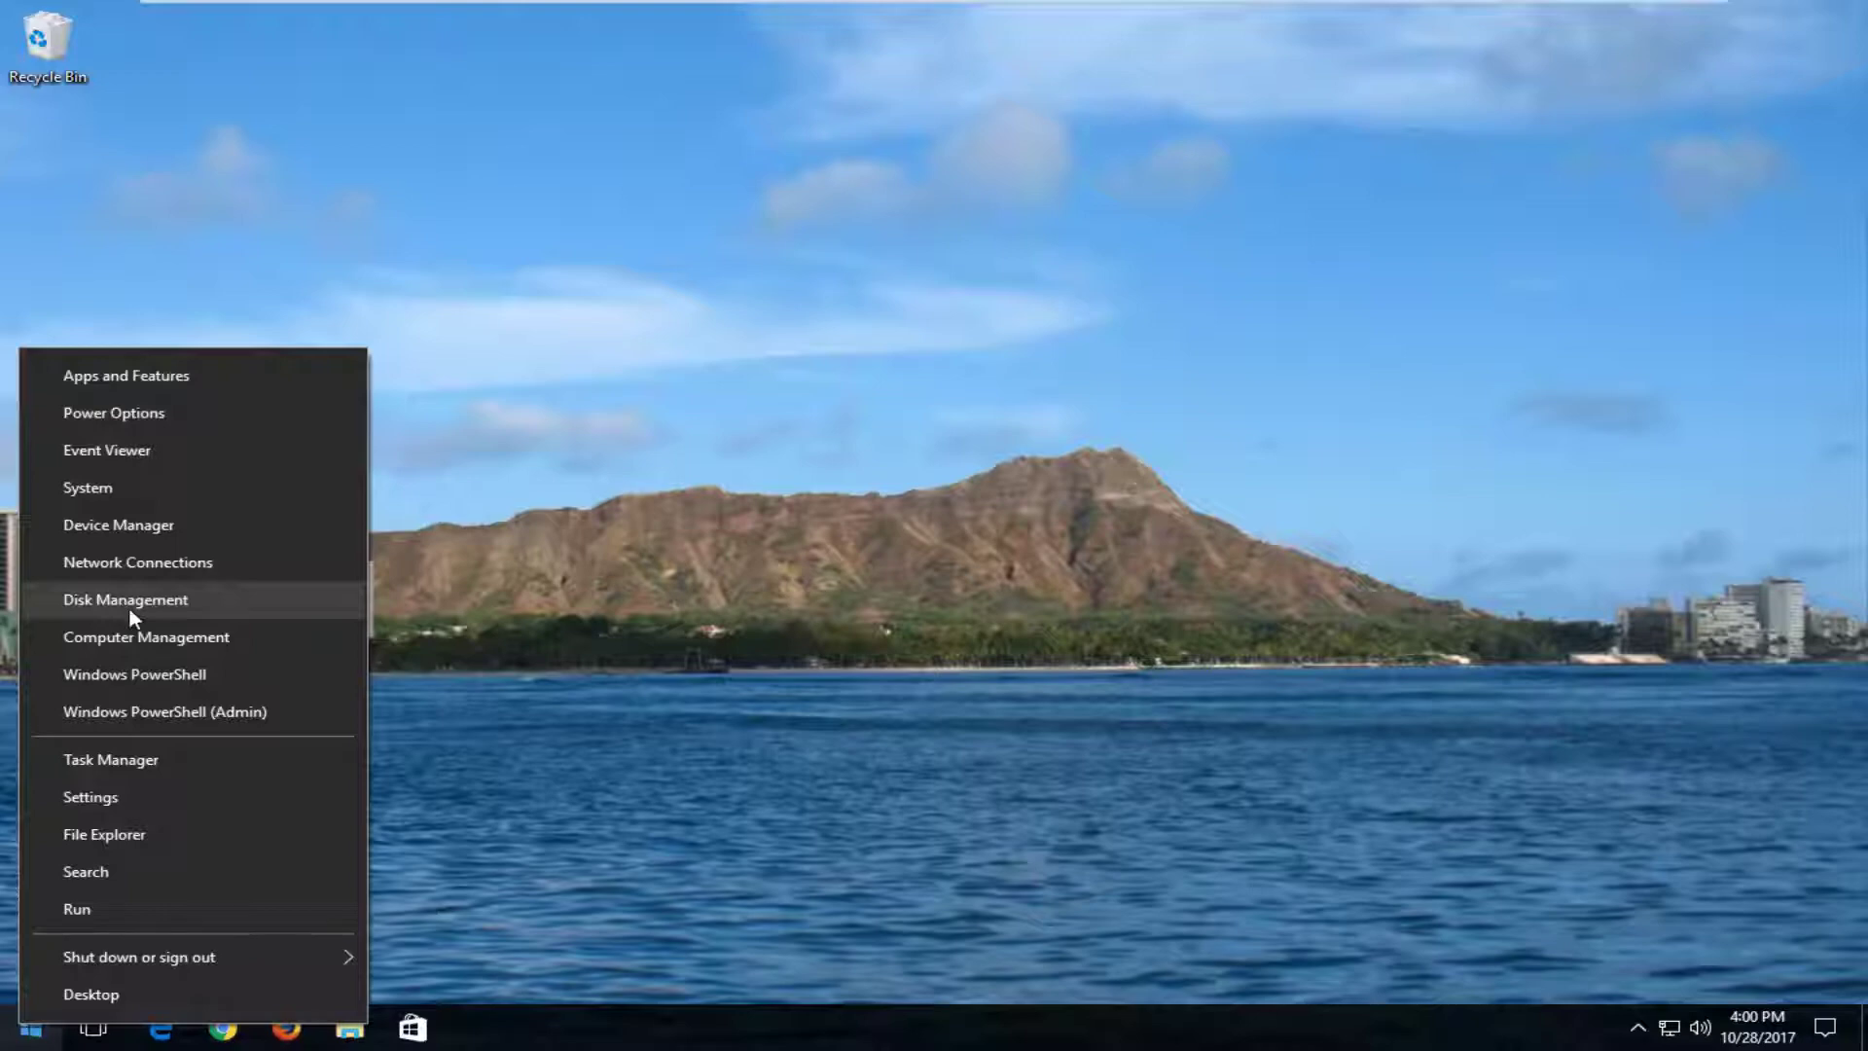
pyautogui.click(659, 511)
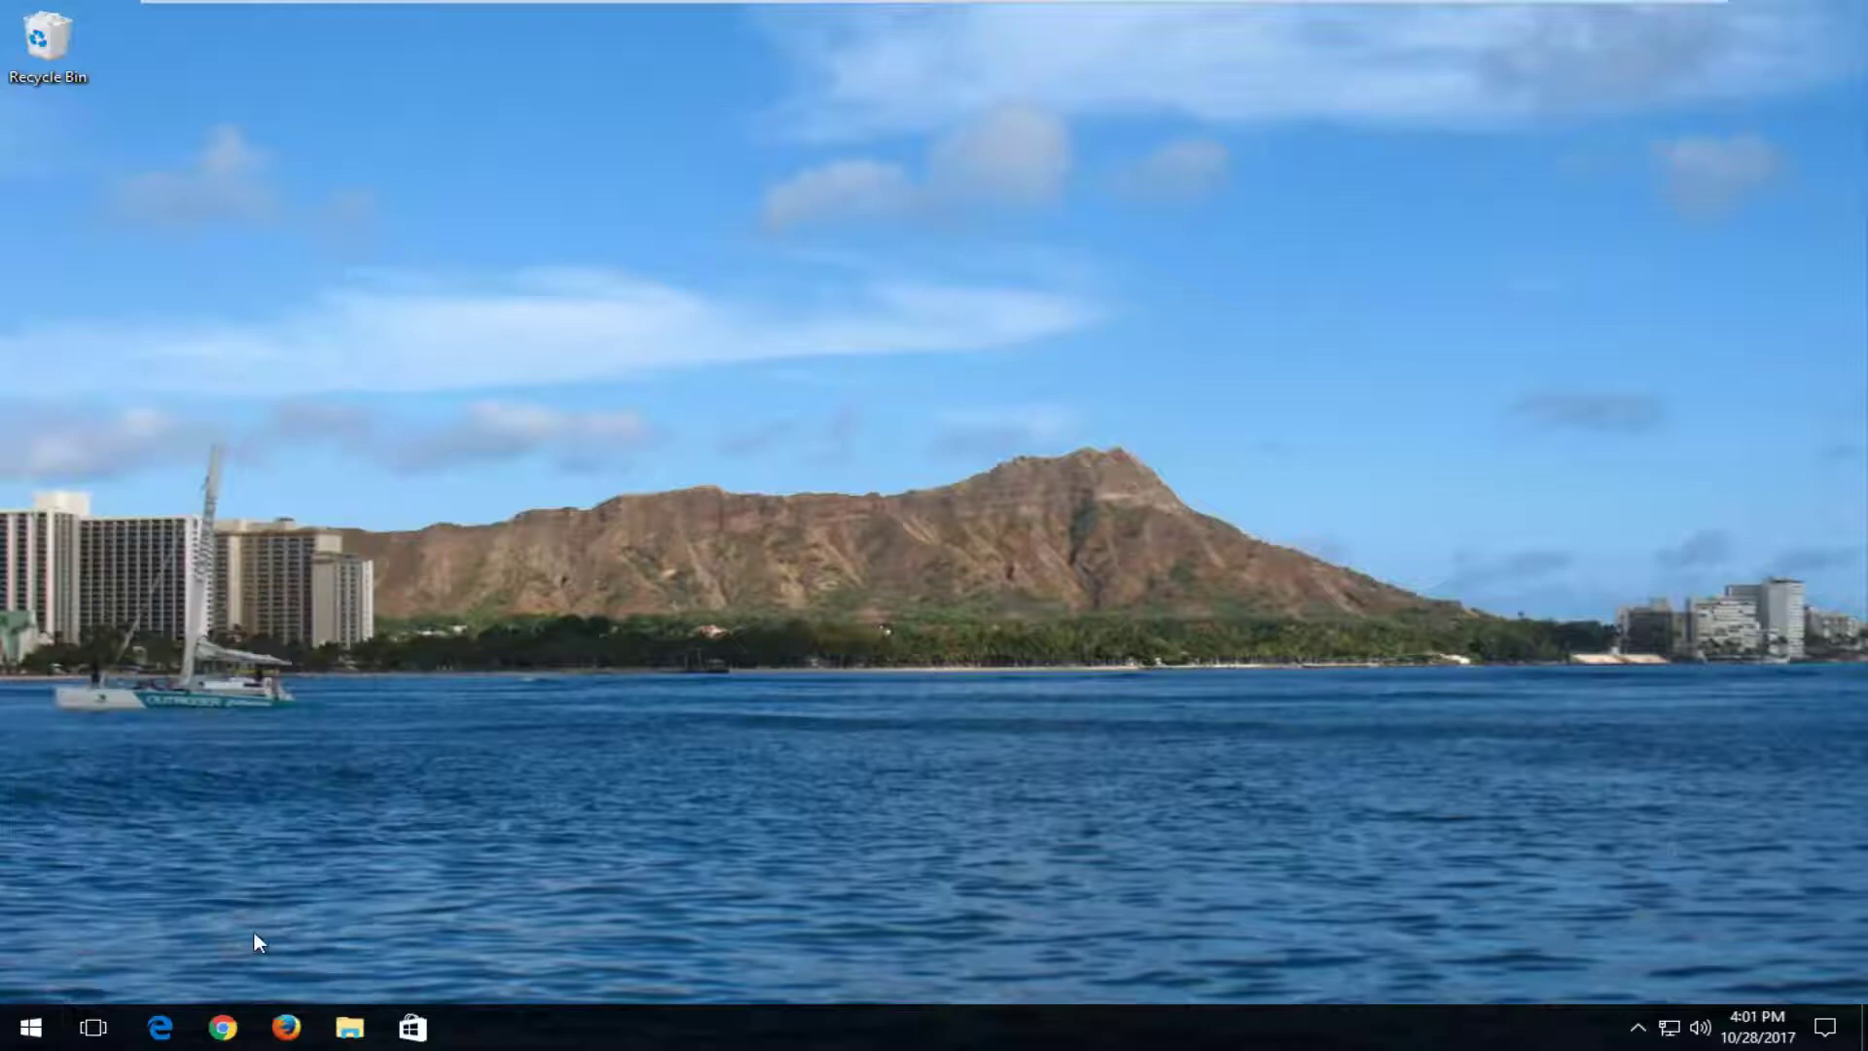
# In maximized Chrome, search Google for 'winaero winx menu editor'.
pyautogui.click(222, 1027)
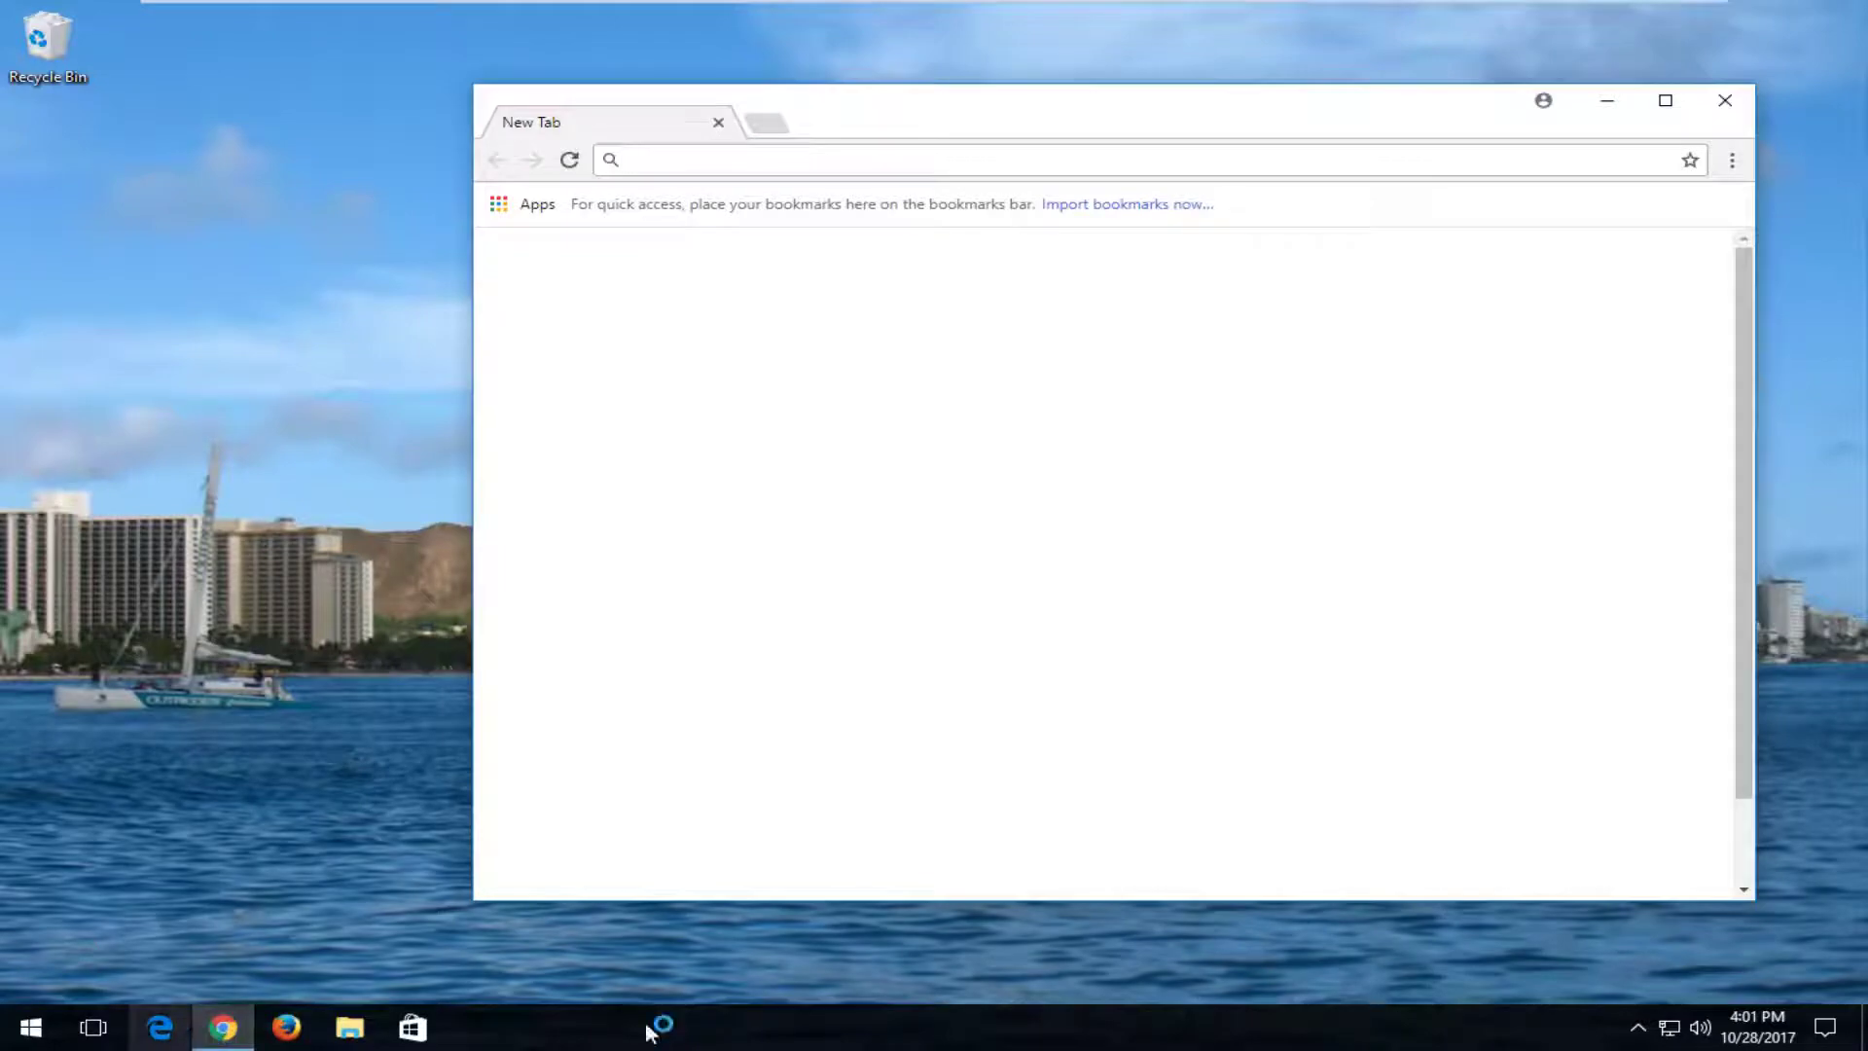
pyautogui.click(1665, 100)
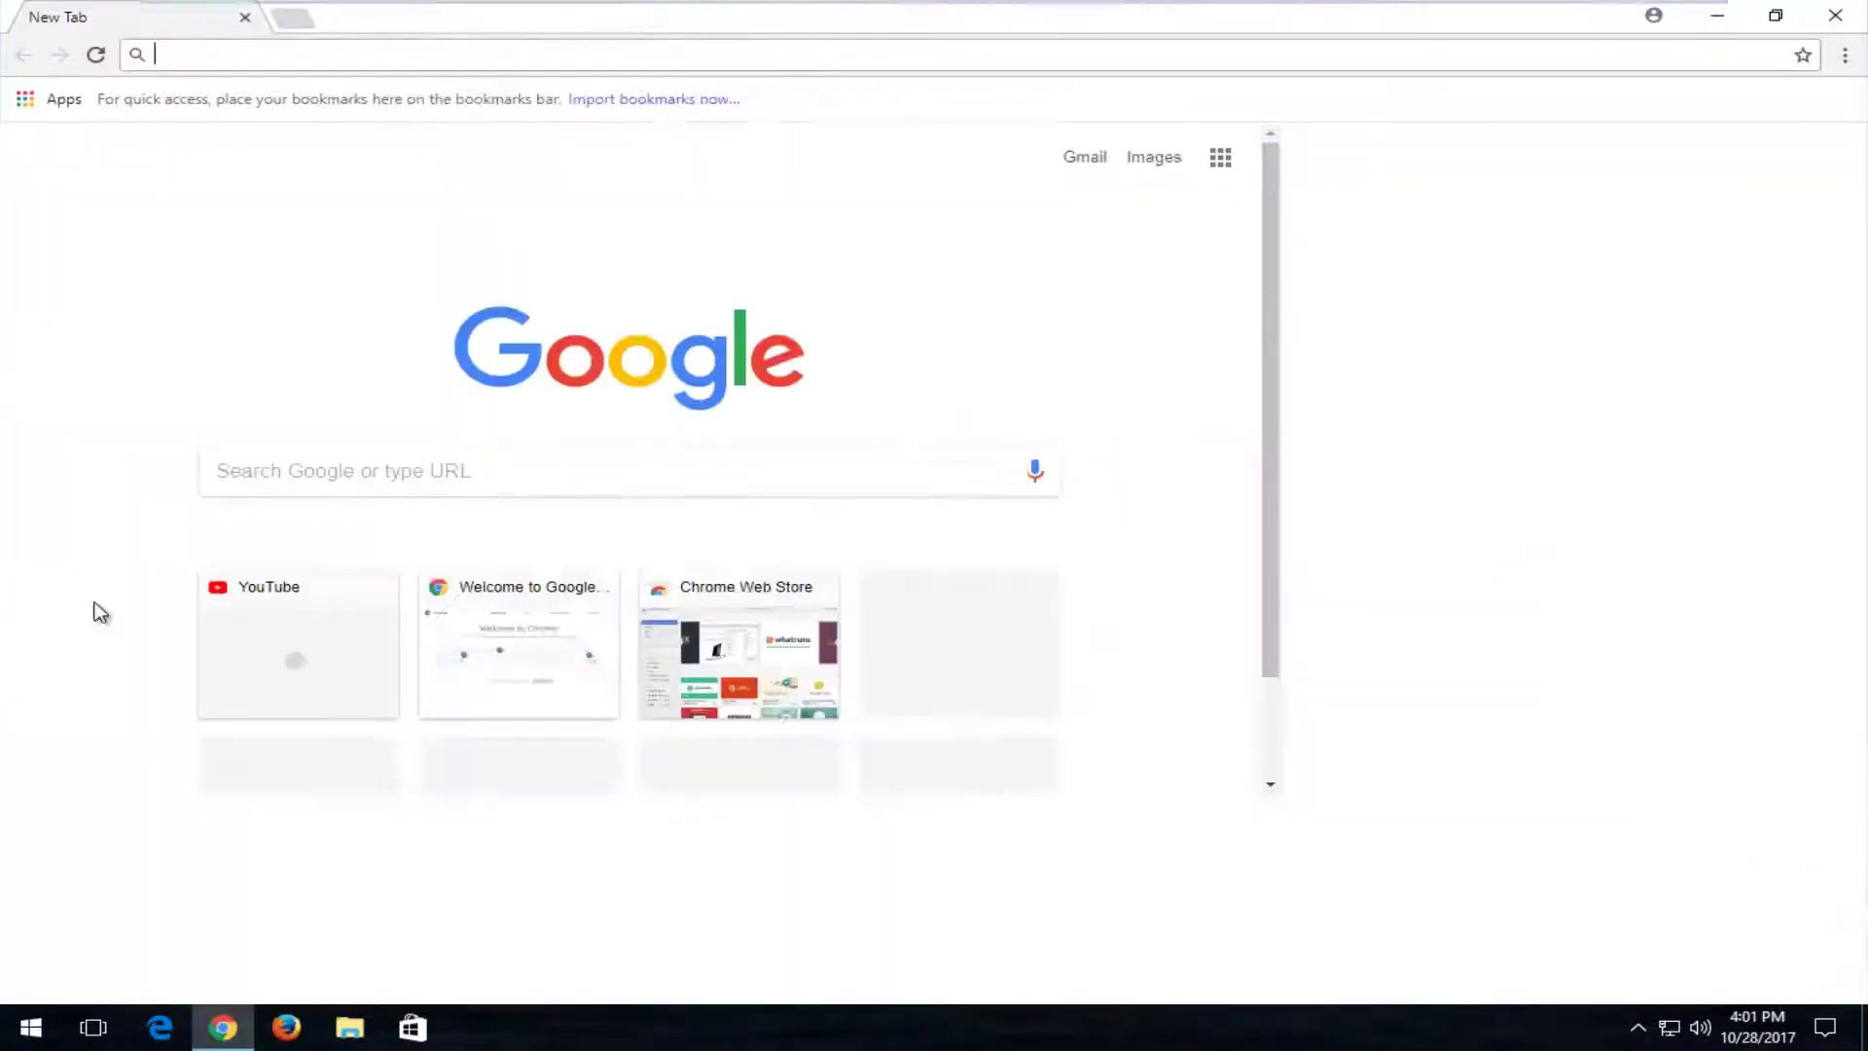
pyautogui.write('google.co')
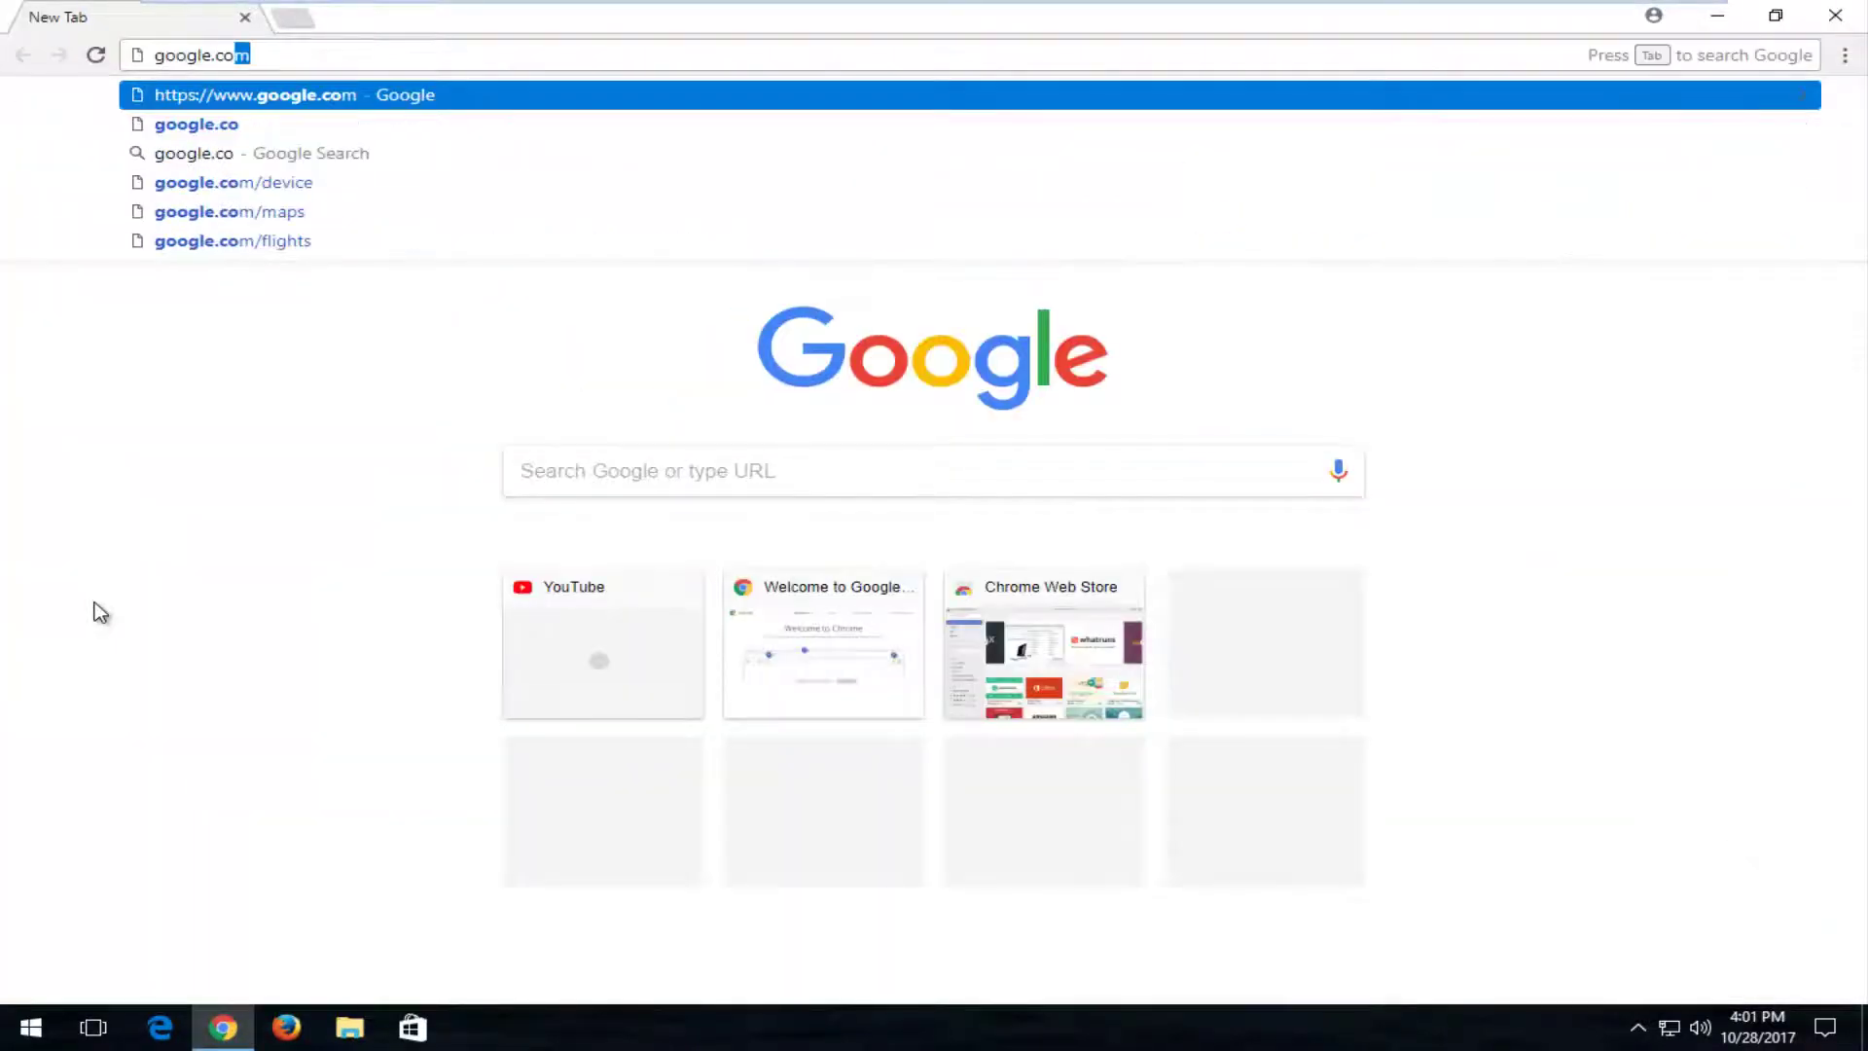
pyautogui.press('Return')
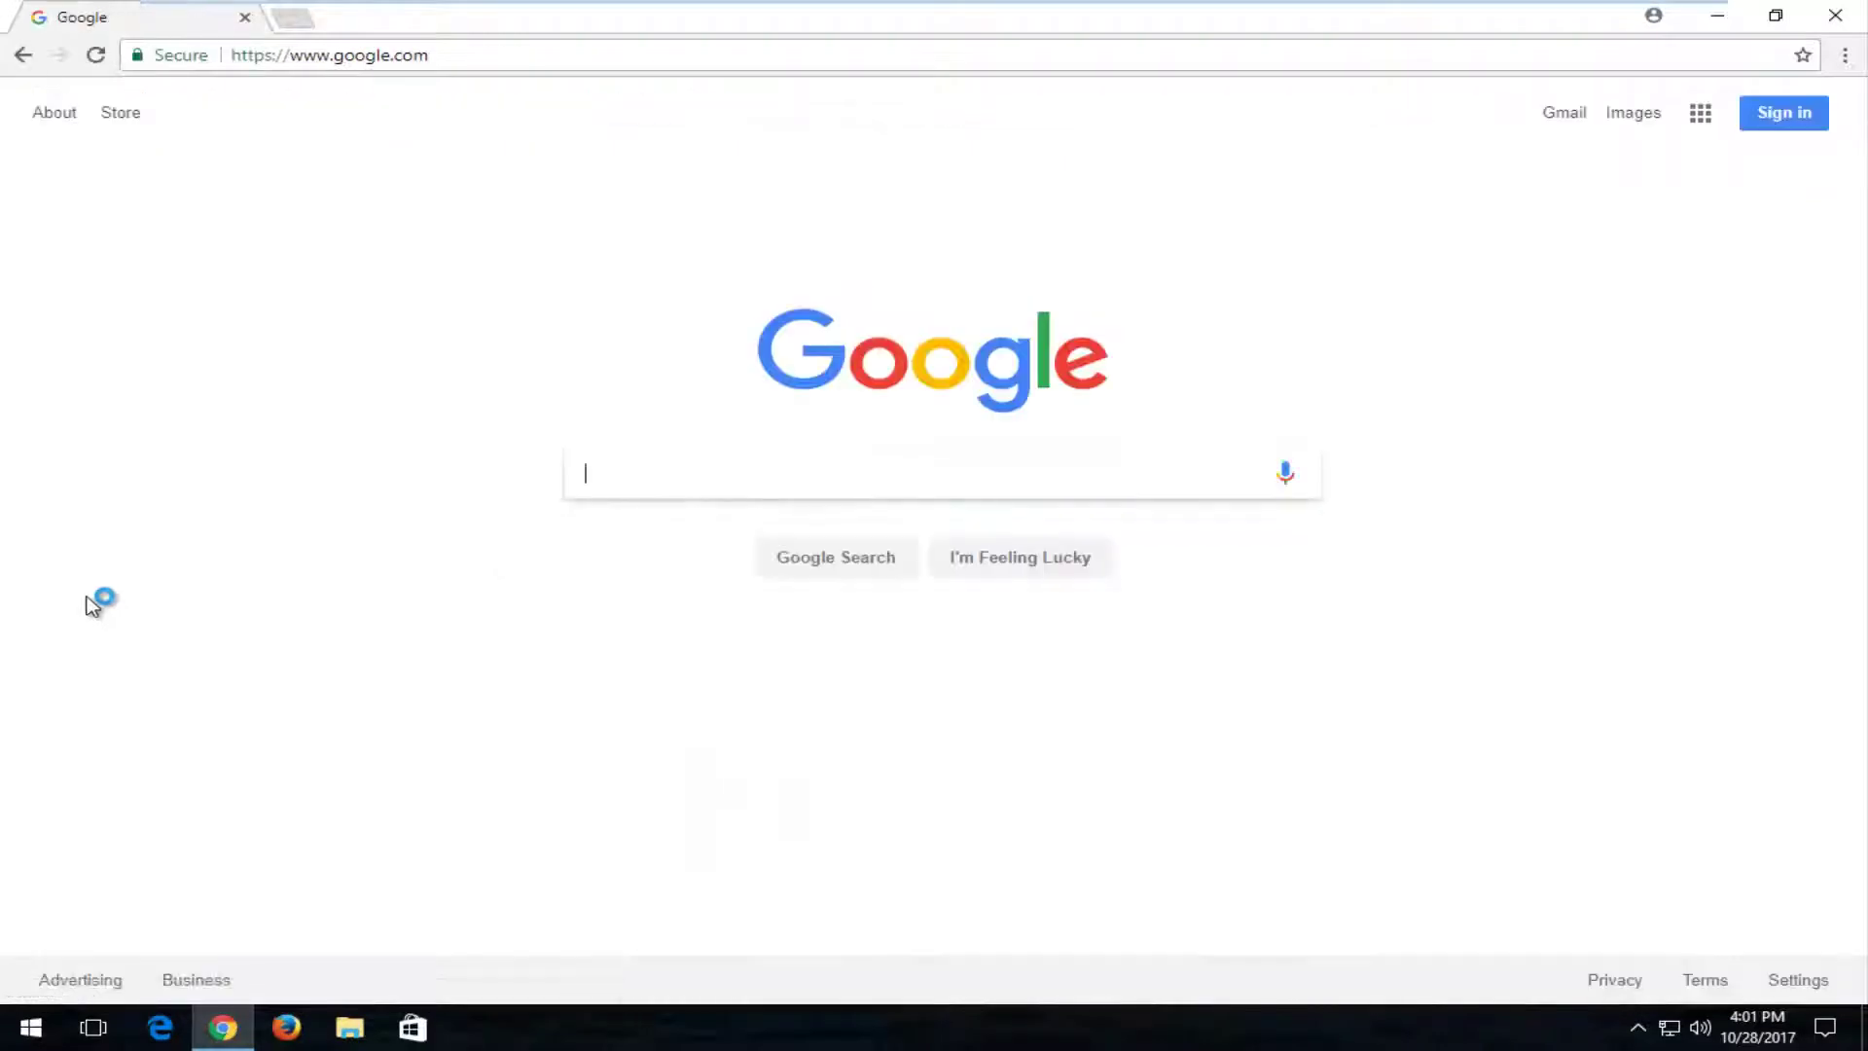
pyautogui.write('winaero')
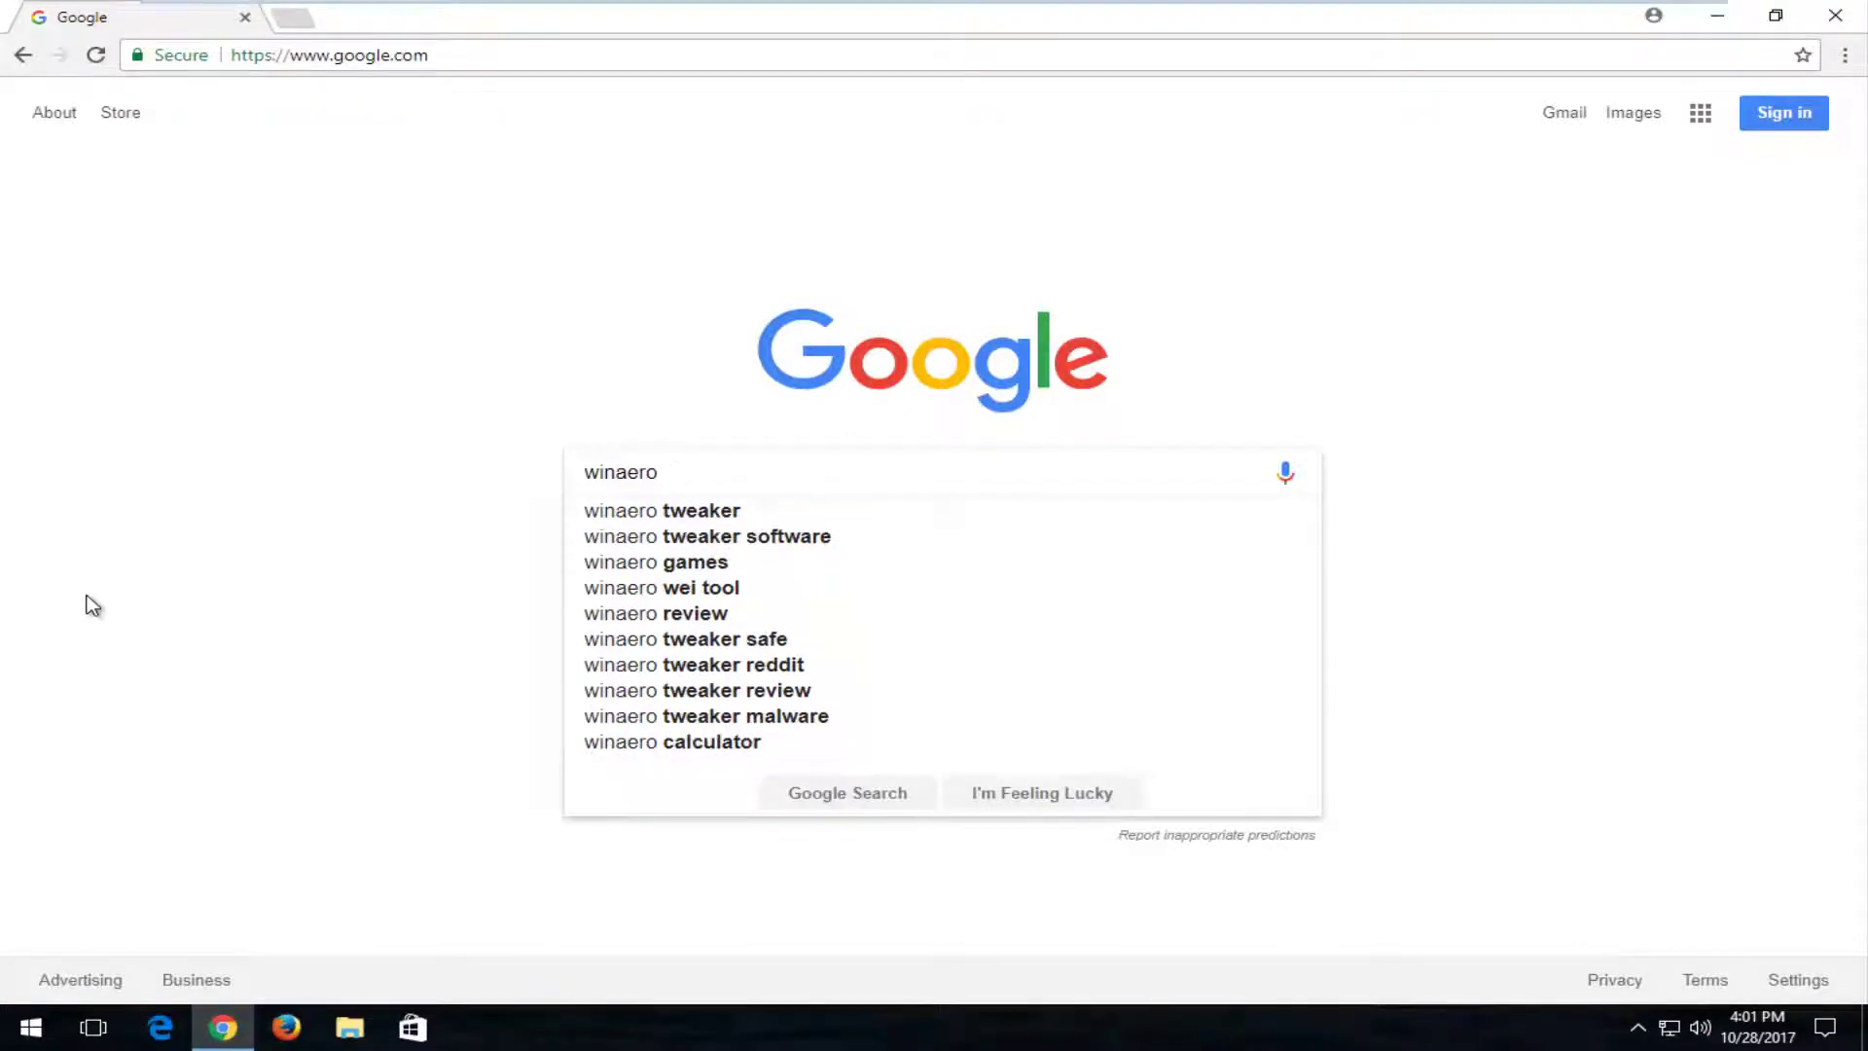
pyautogui.write(' winx med')
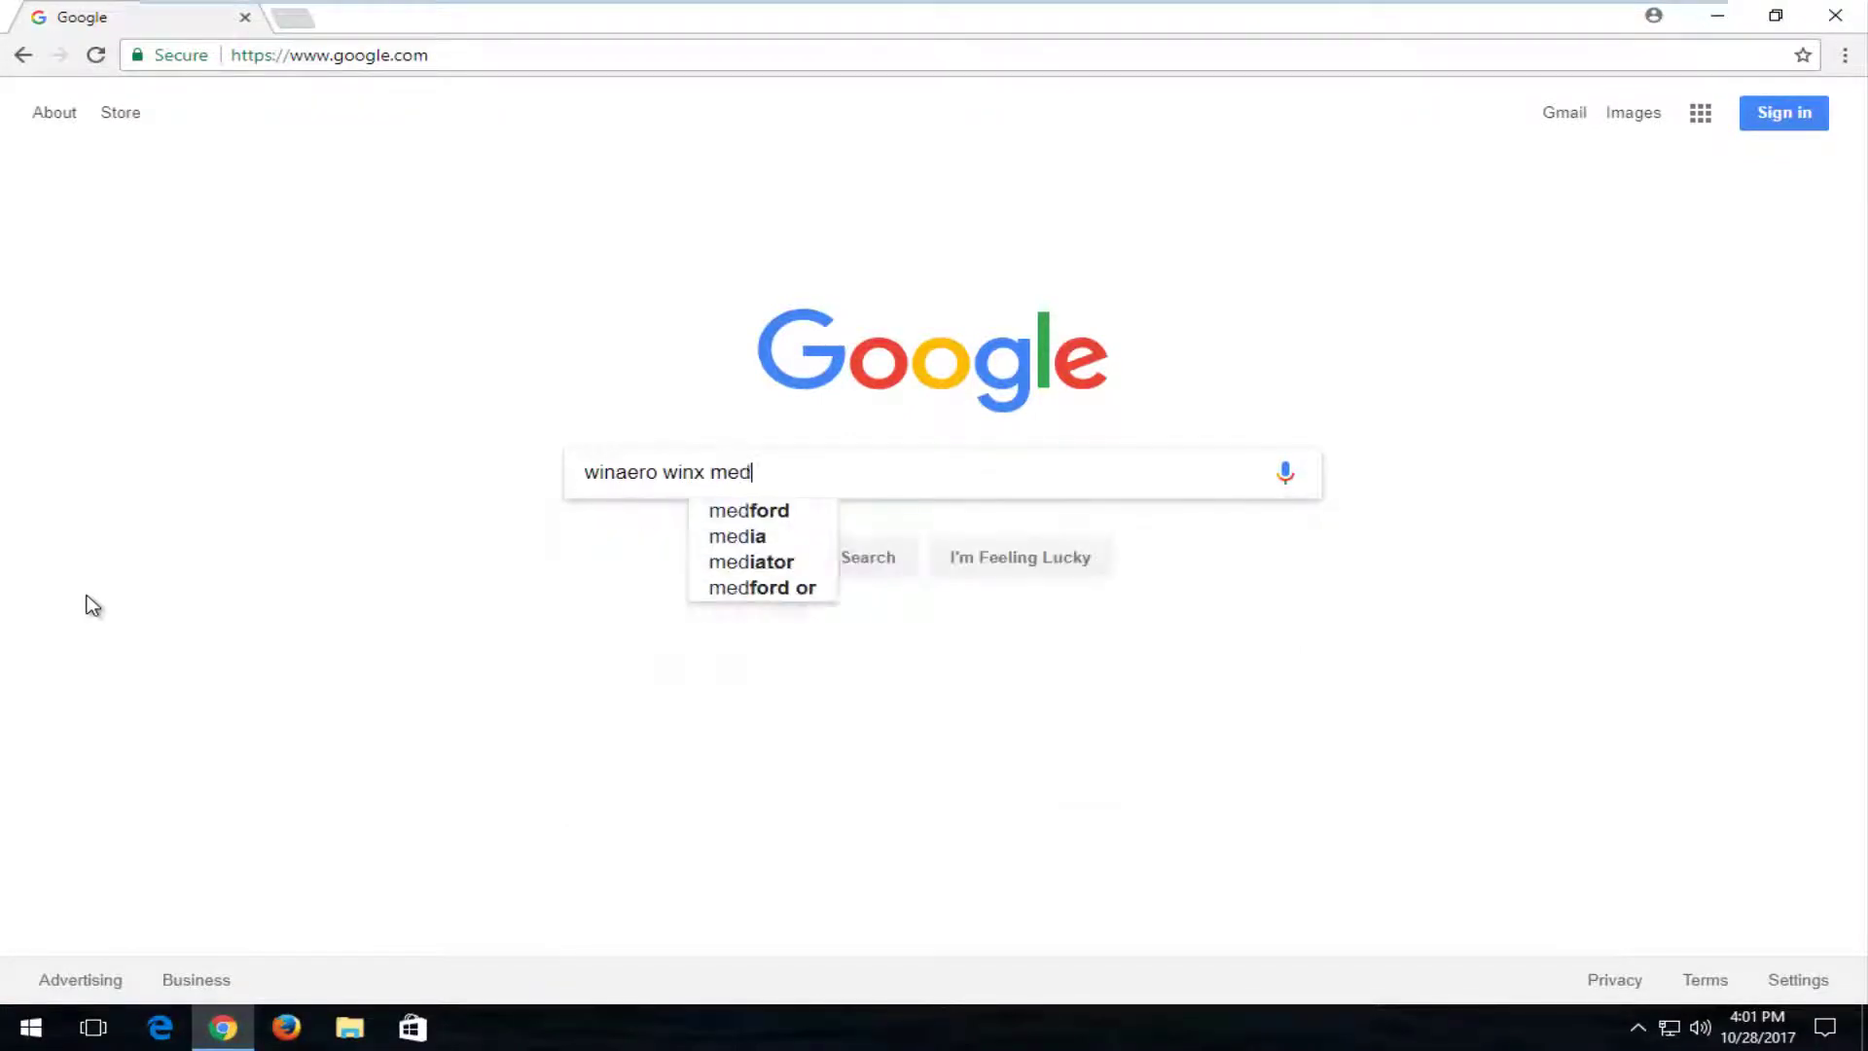
pyautogui.press('BackSpace')
pyautogui.write('nu editor')
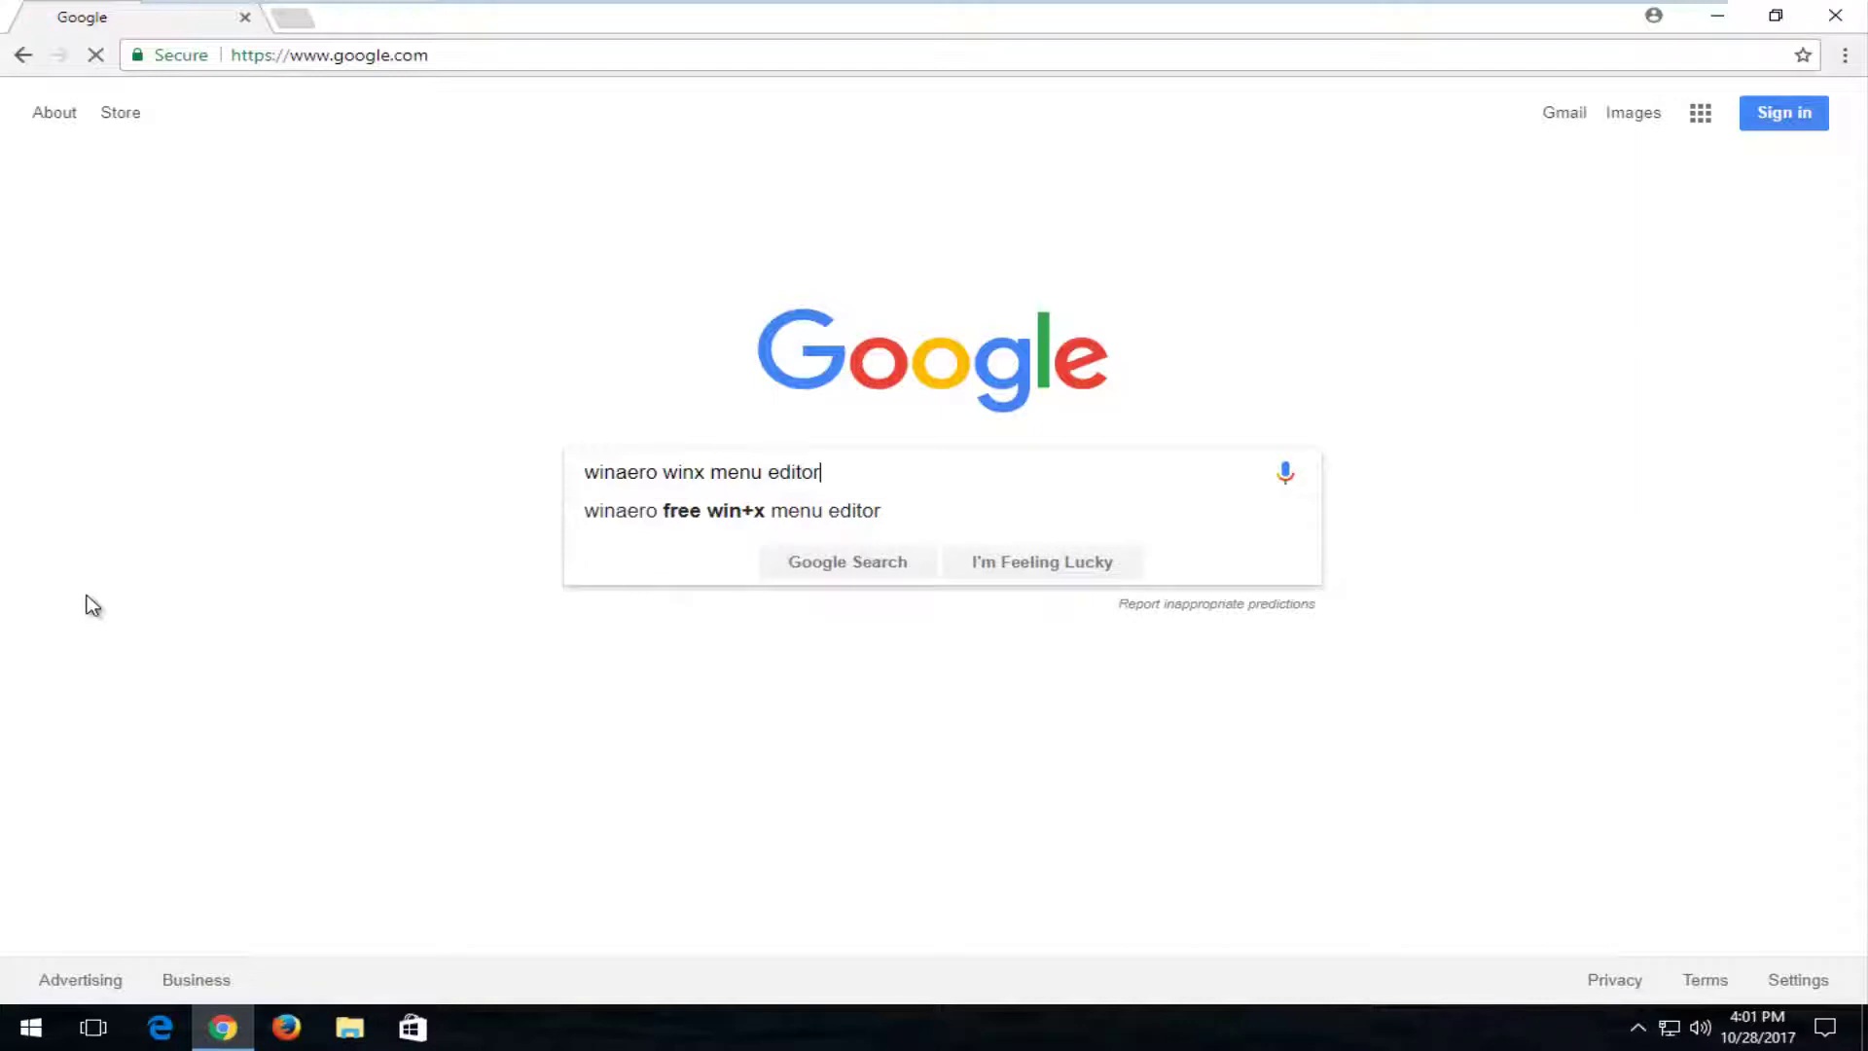
pyautogui.press('Return')
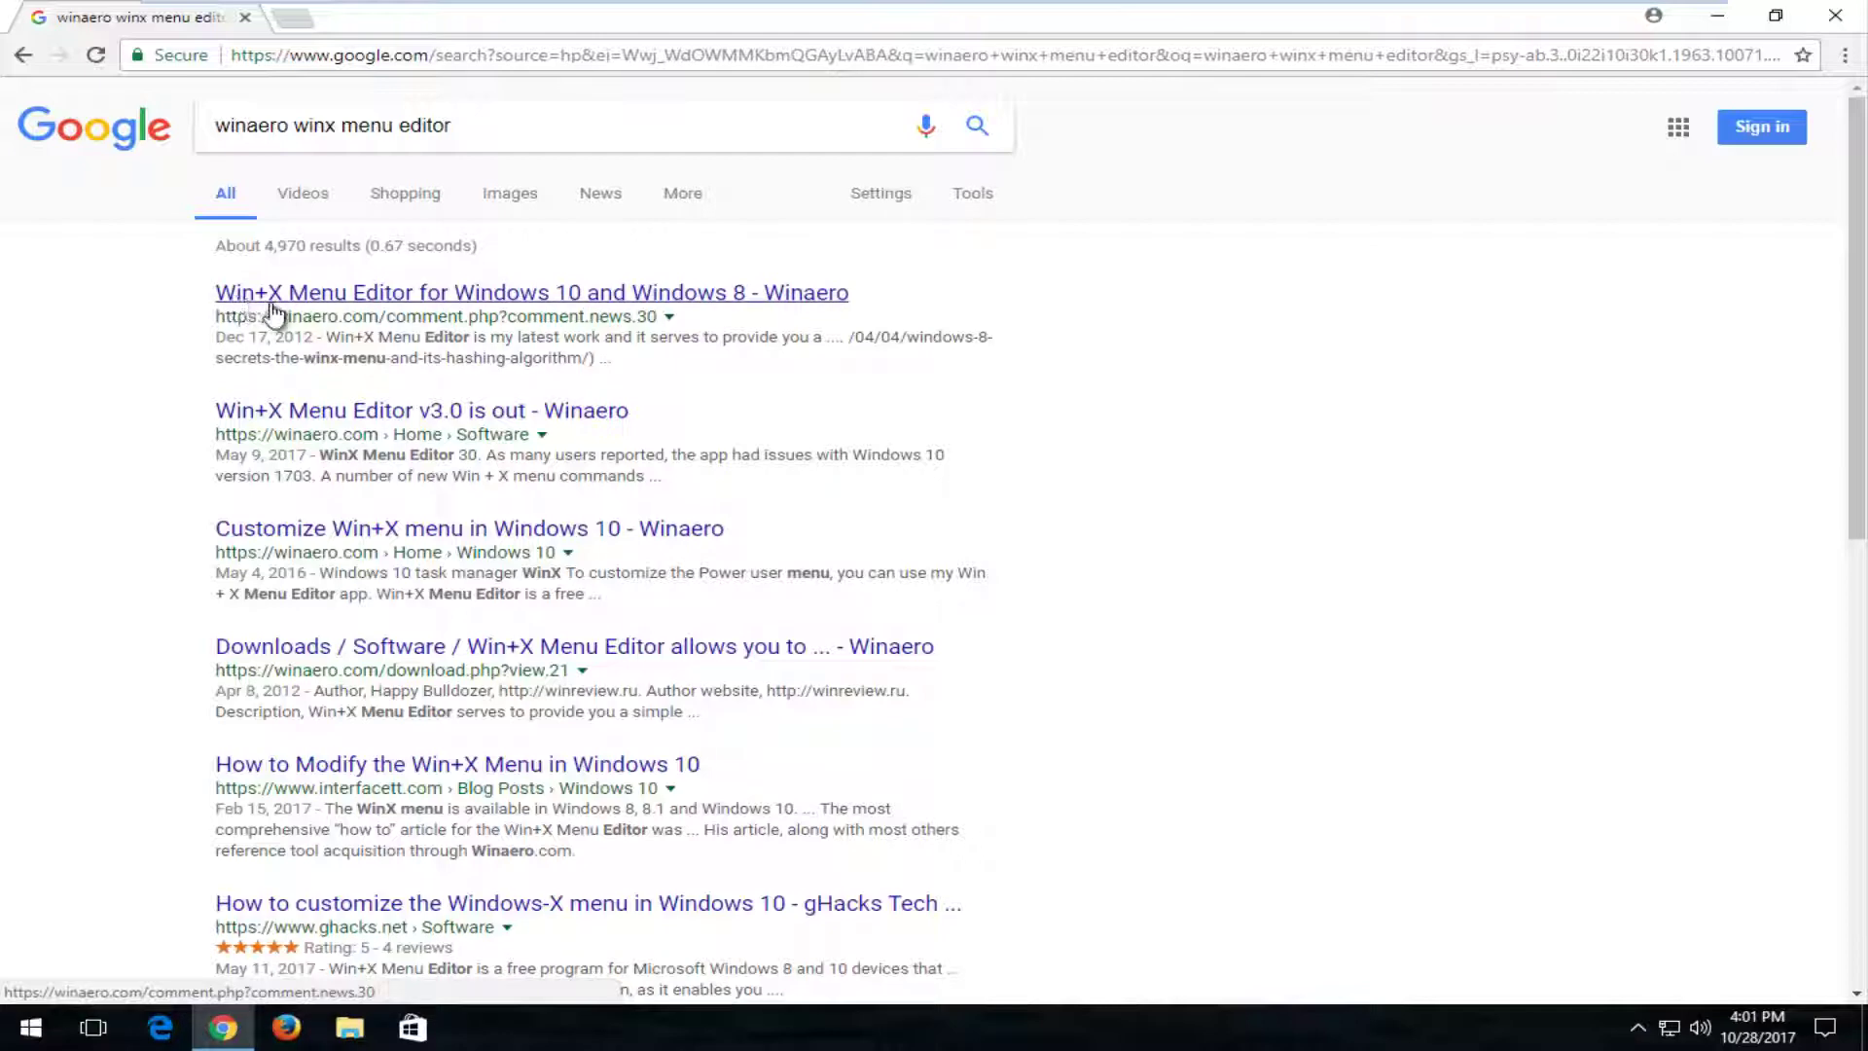
# Open Winaero's Win+X Menu Editor article and scroll to its Windows 10 and Windows 8 download link.
pyautogui.click(382, 307)
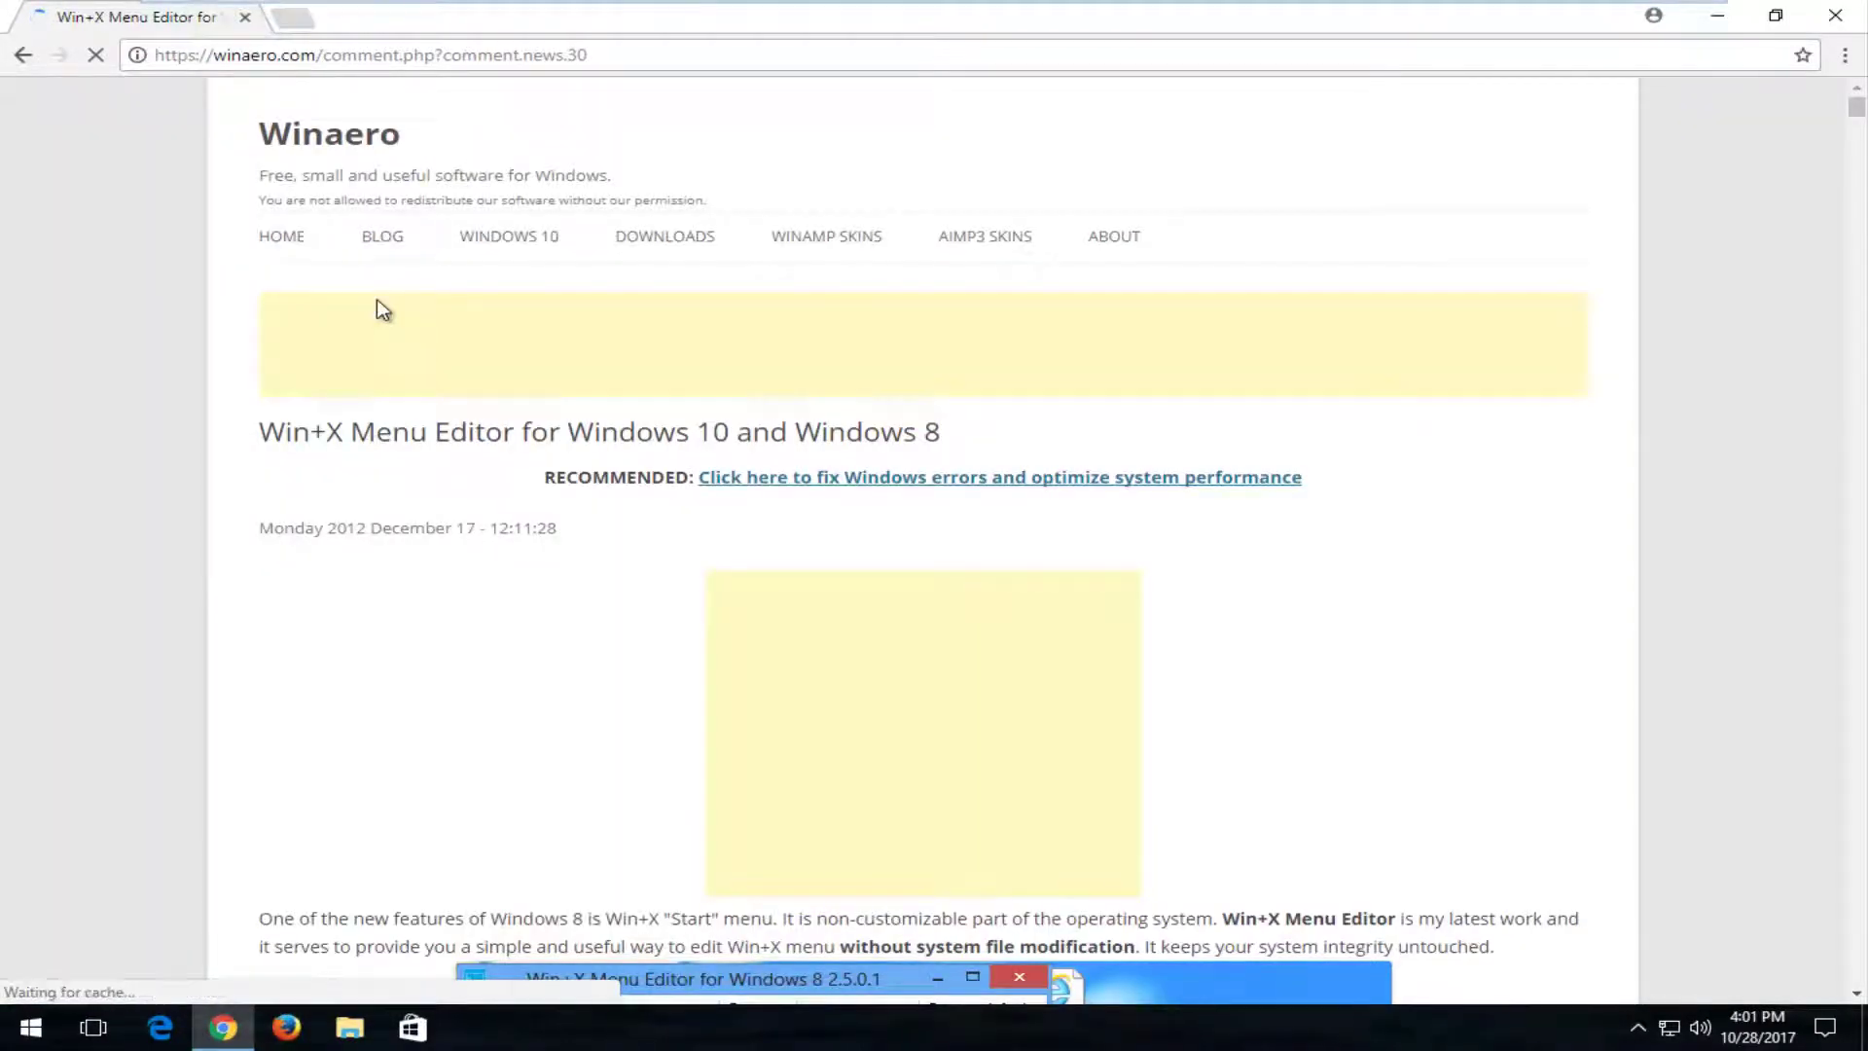
pyautogui.scroll(-7, 377, 302)
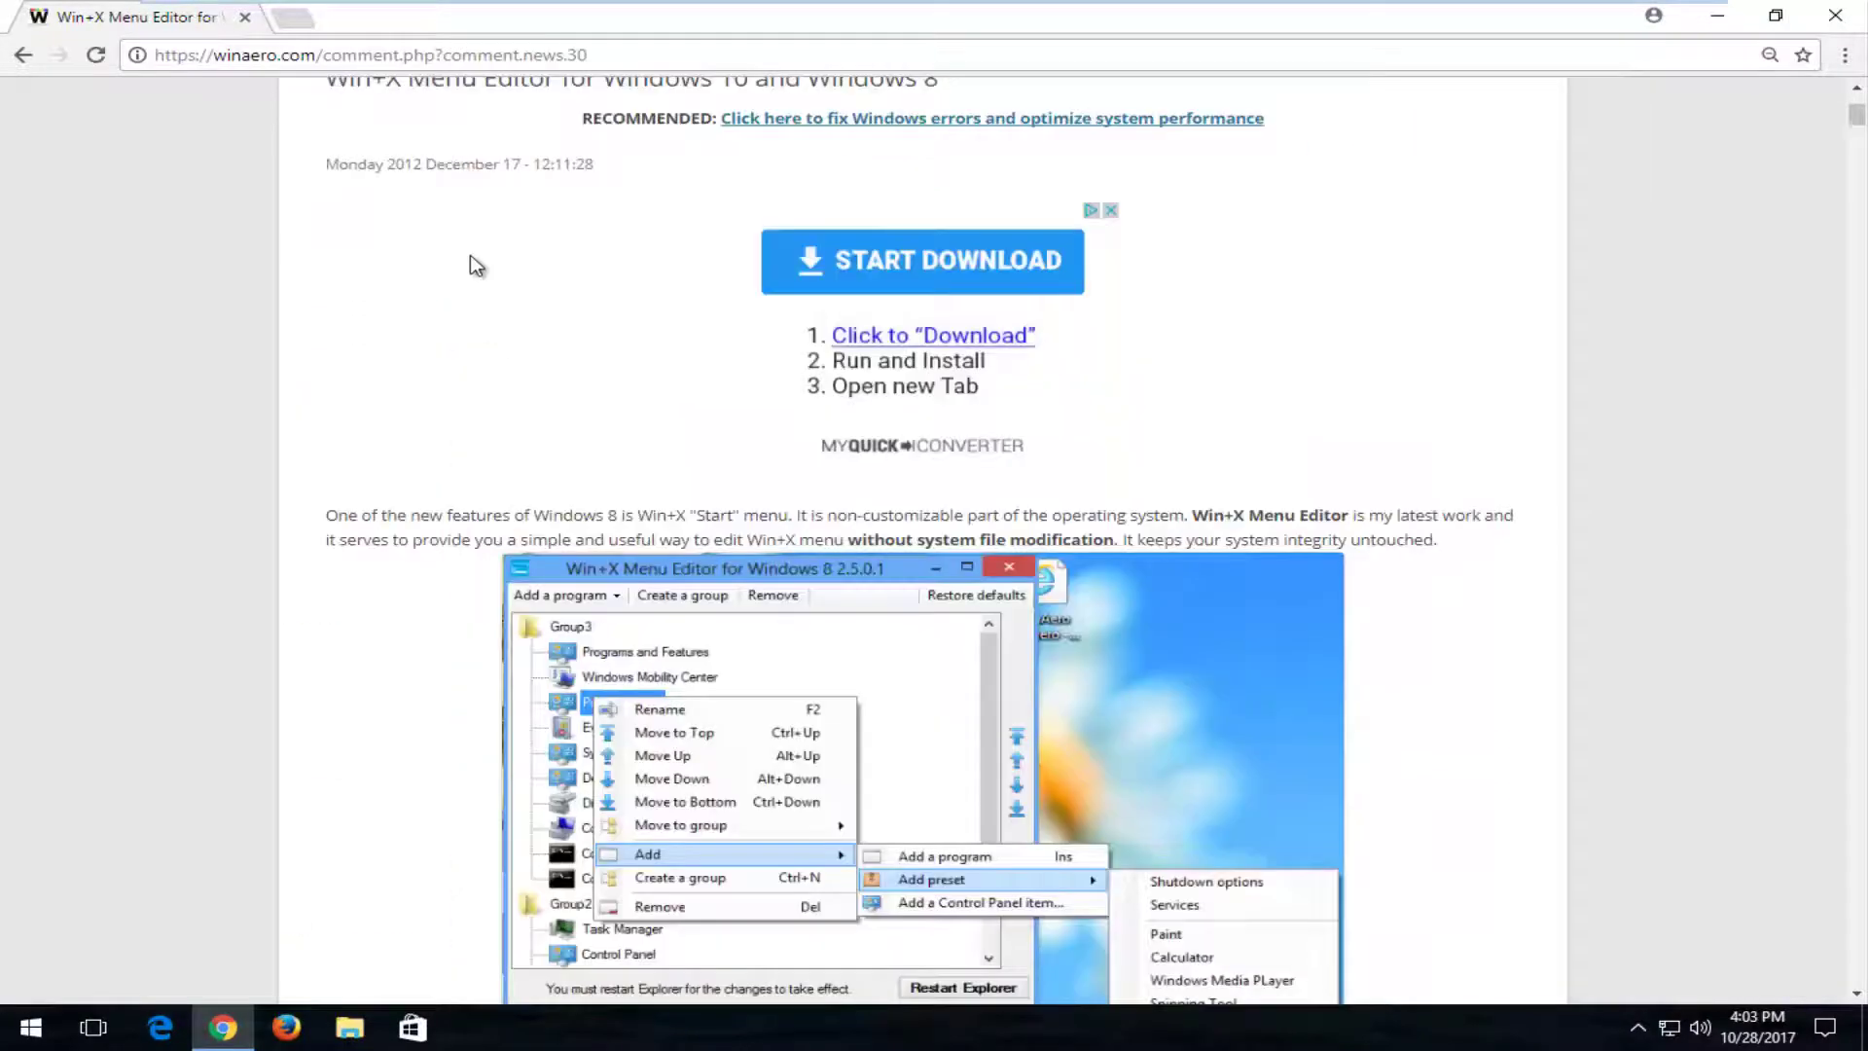
pyautogui.scroll(-15, 409, 574)
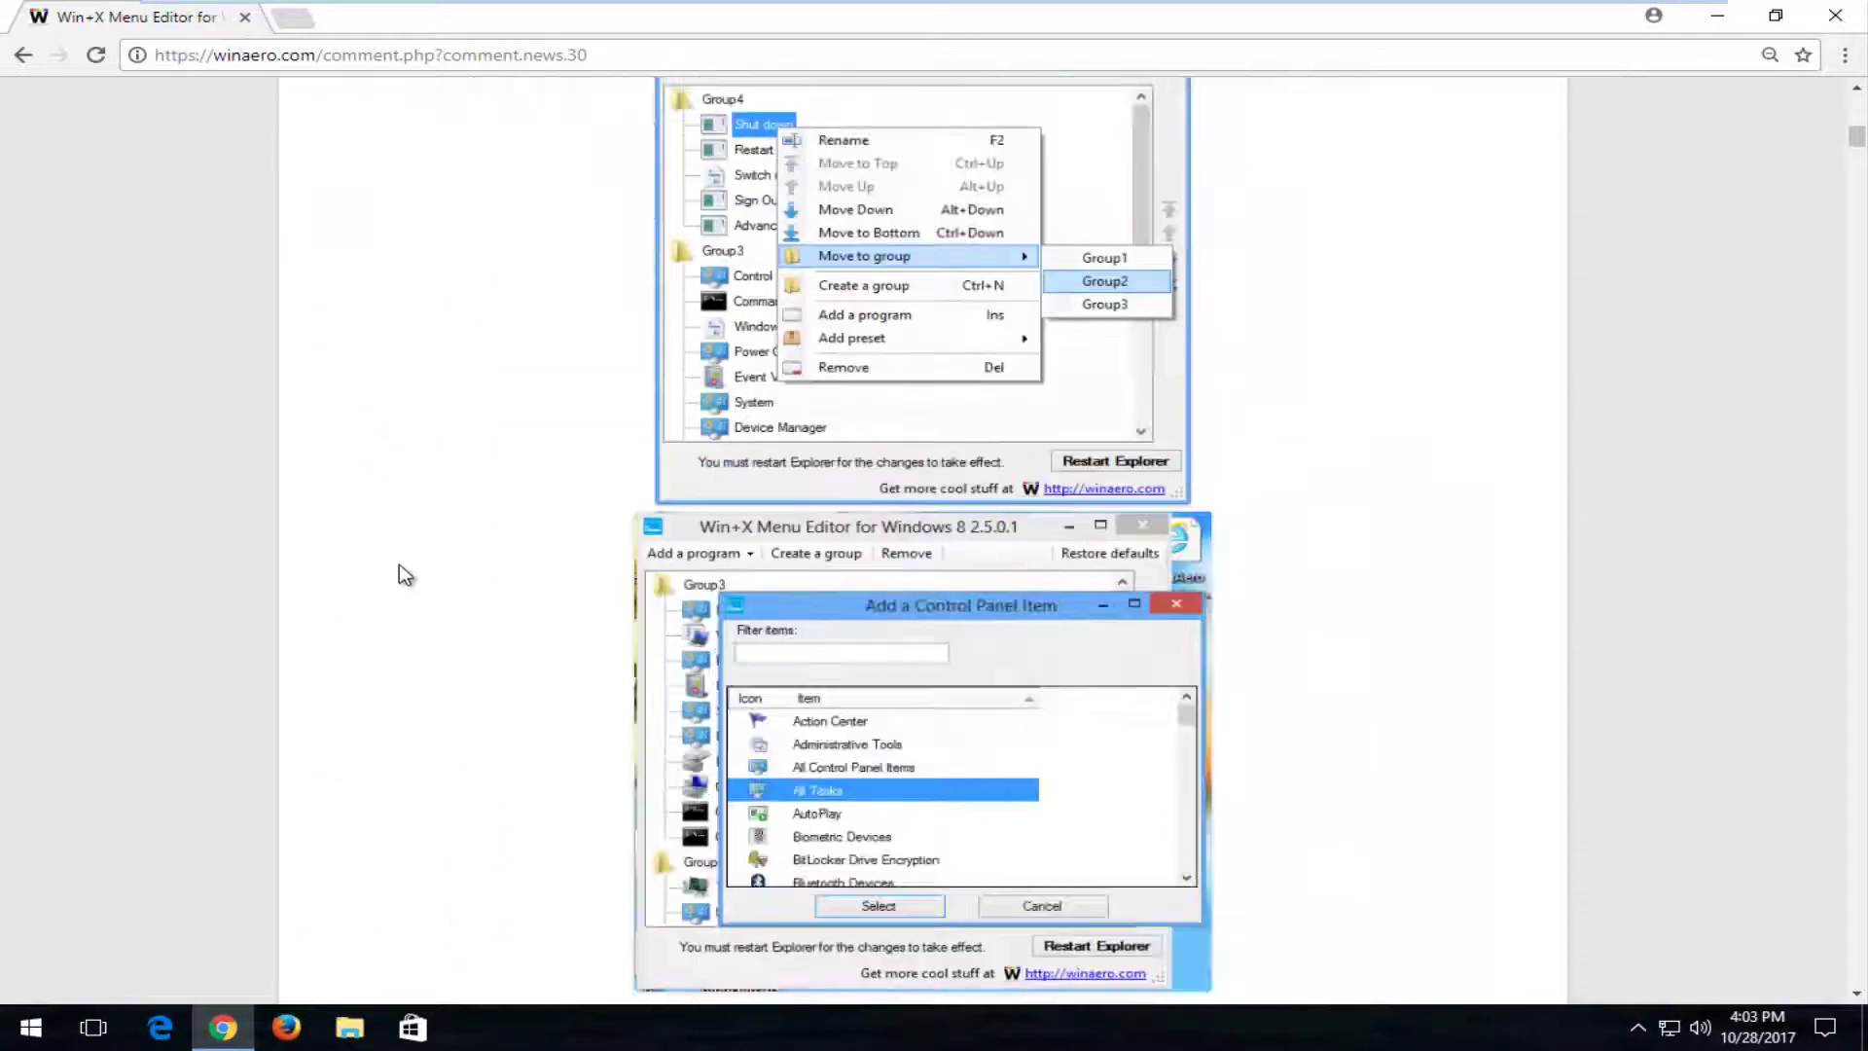
pyautogui.scroll(-18, 397, 574)
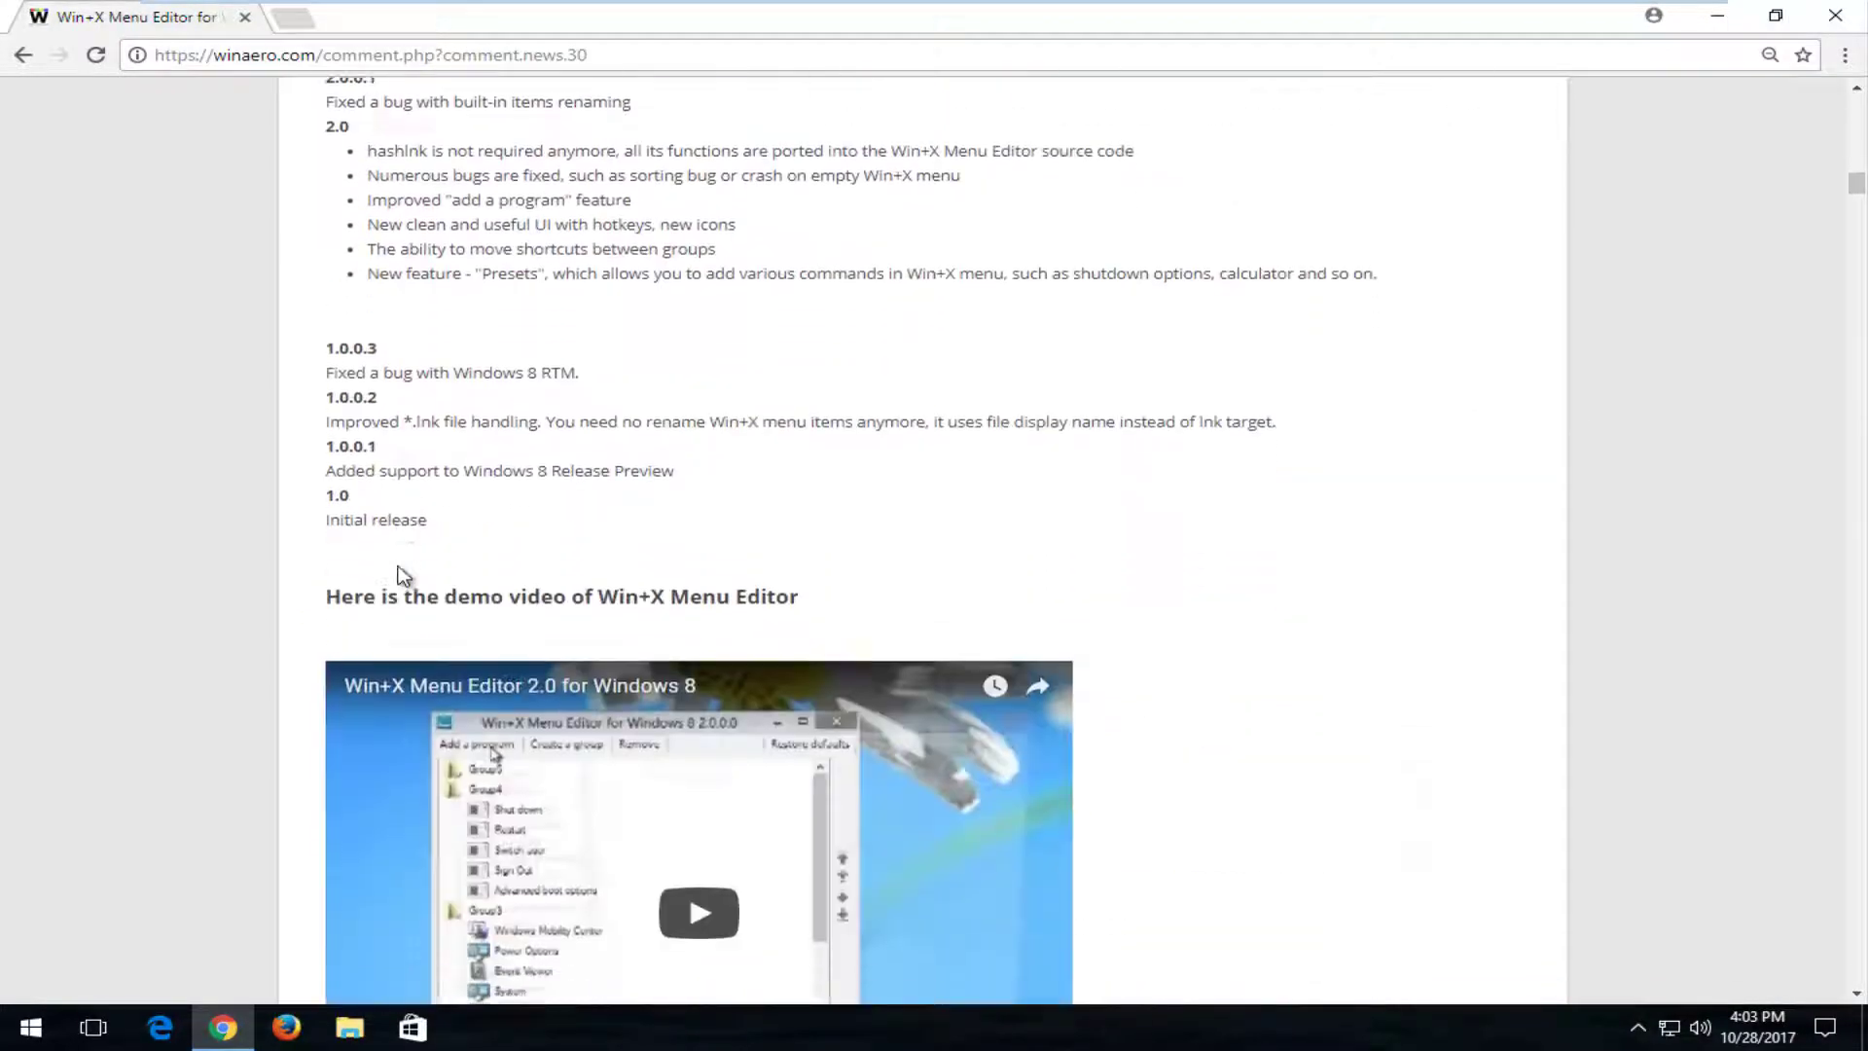
pyautogui.scroll(-5, 399, 564)
pyautogui.scroll(7, 400, 571)
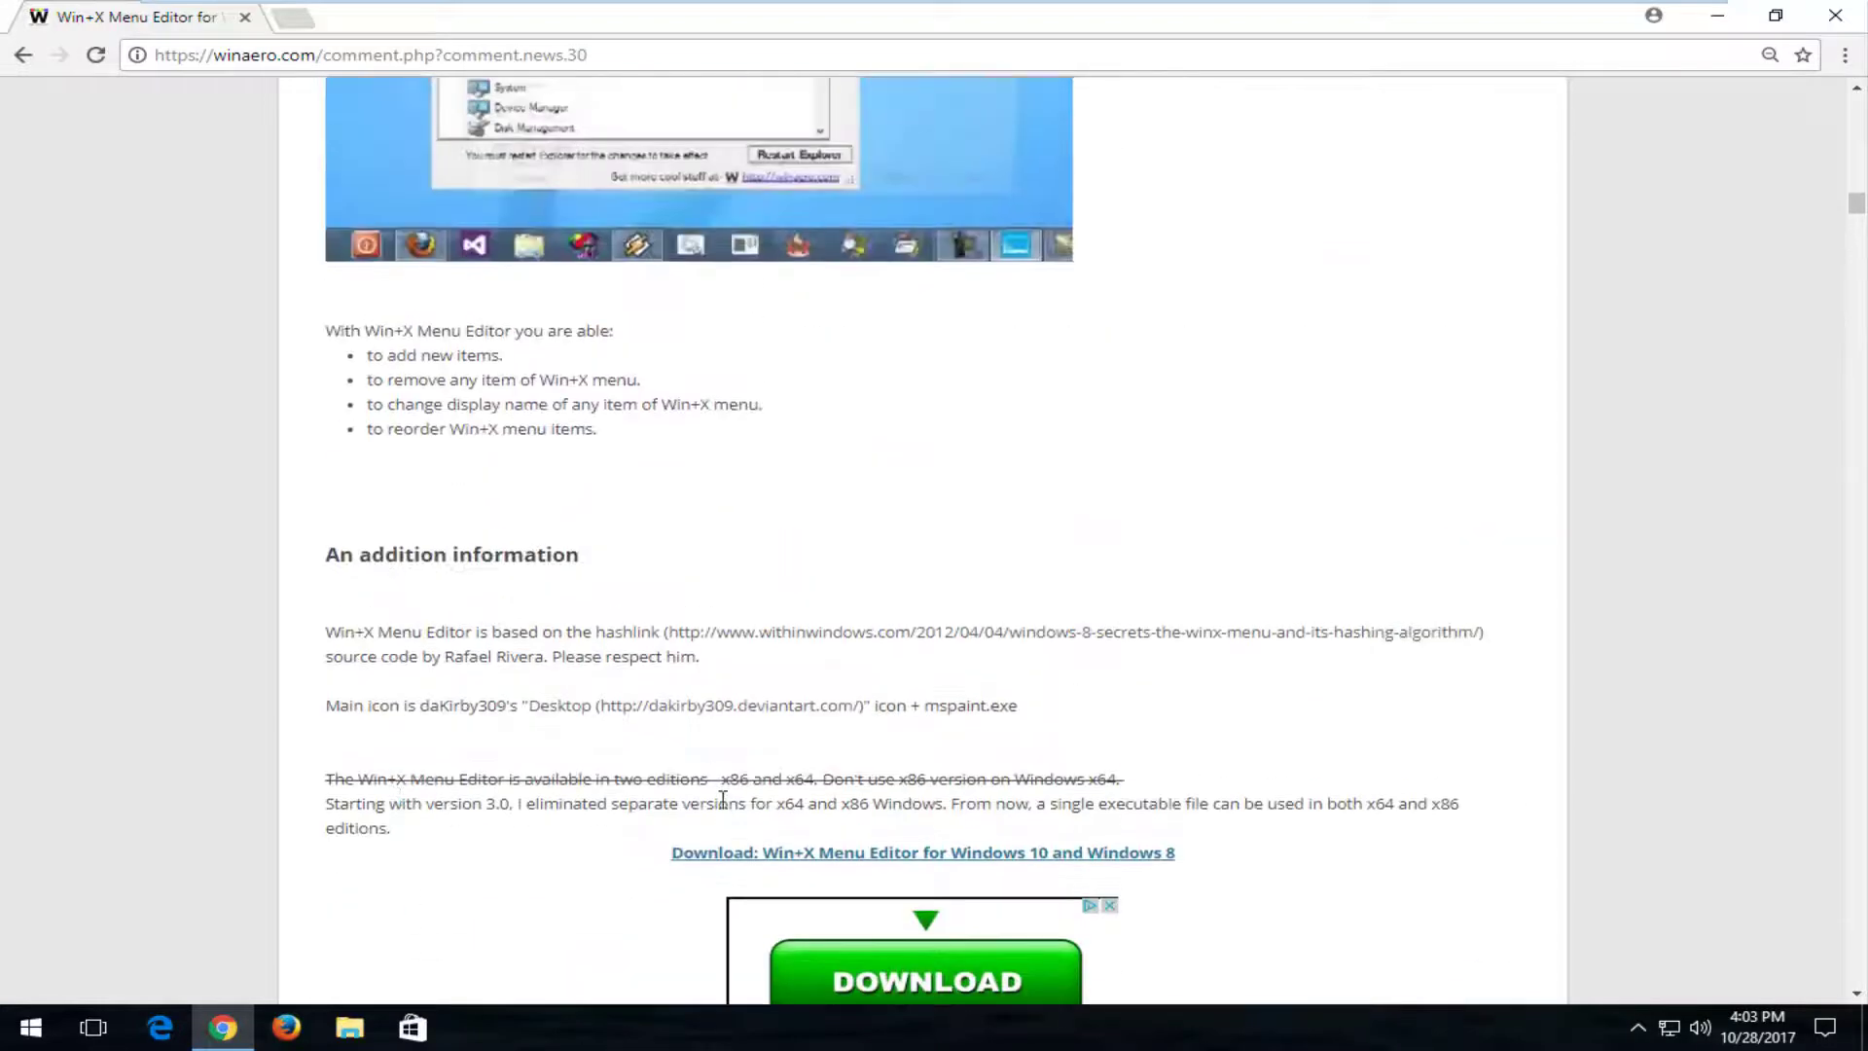
pyautogui.scroll(-2, 669, 648)
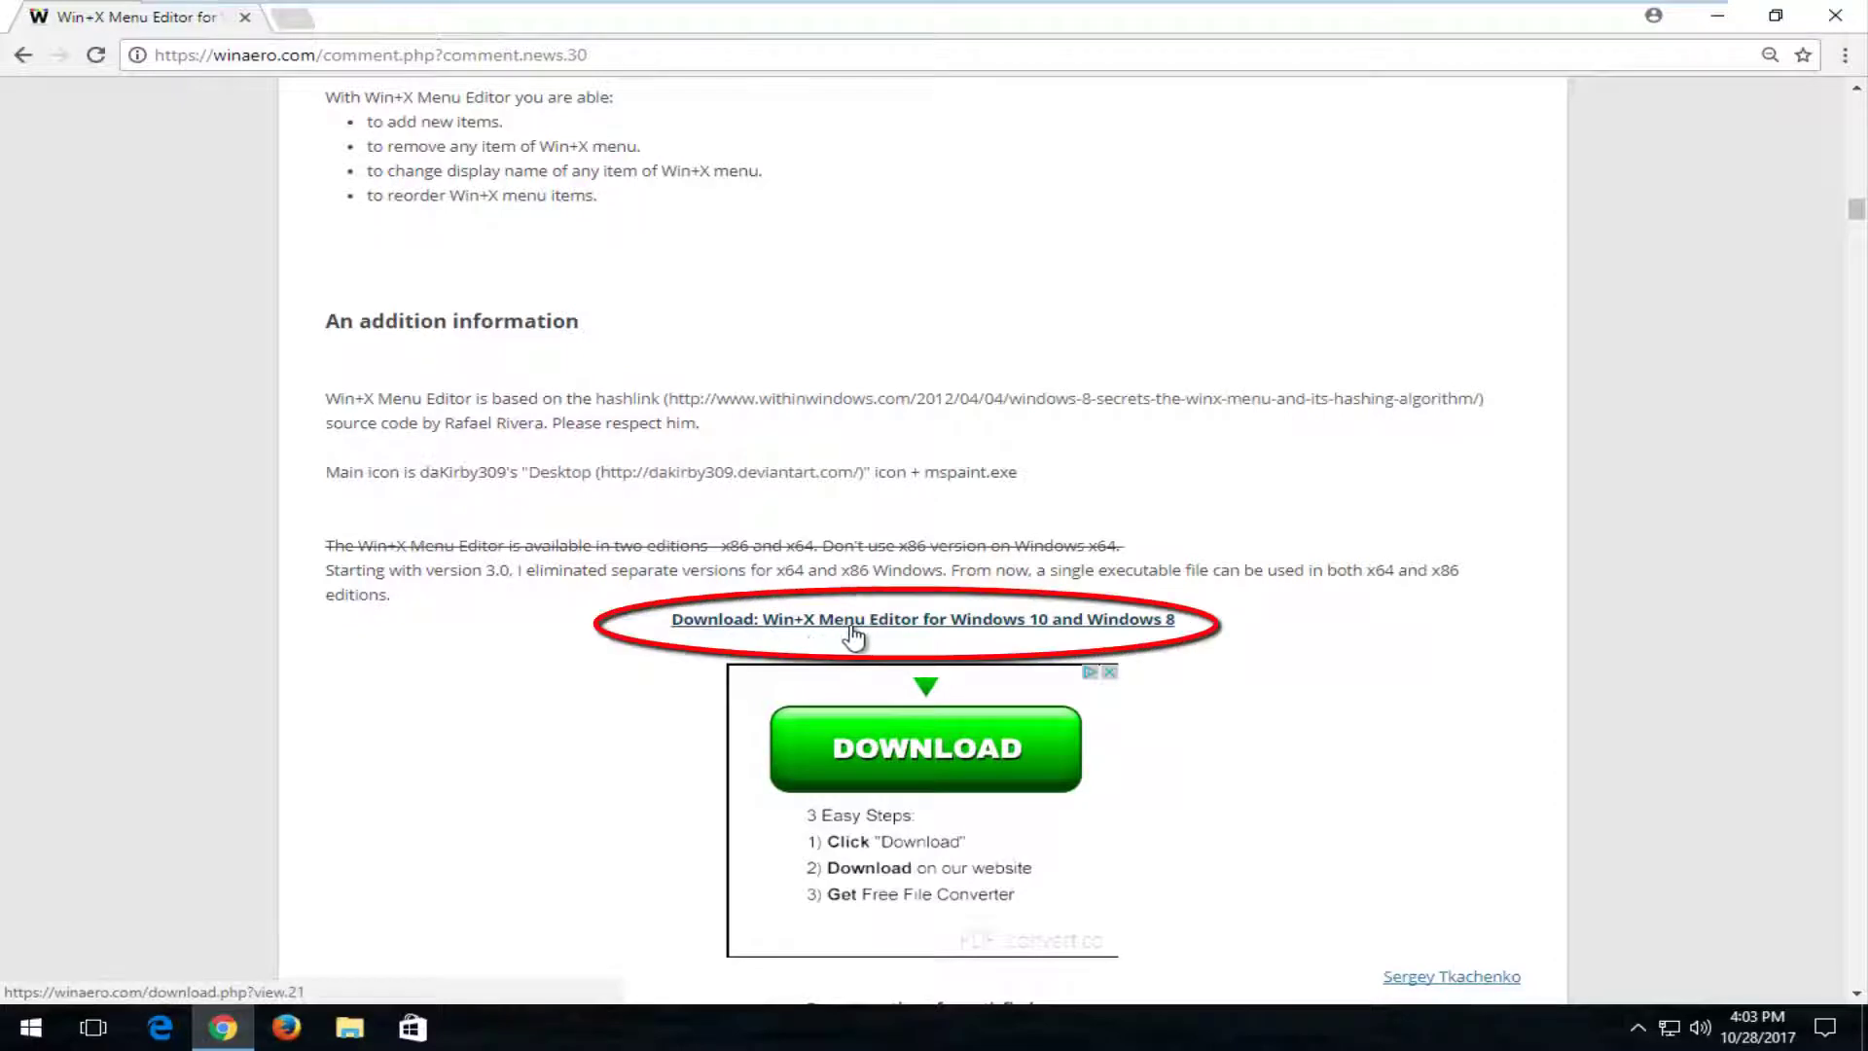
# Download WinXMenuEditorRelease.zip (238.62 kB) from Winaero's download.php?view.21 page.
pyautogui.click(734, 623)
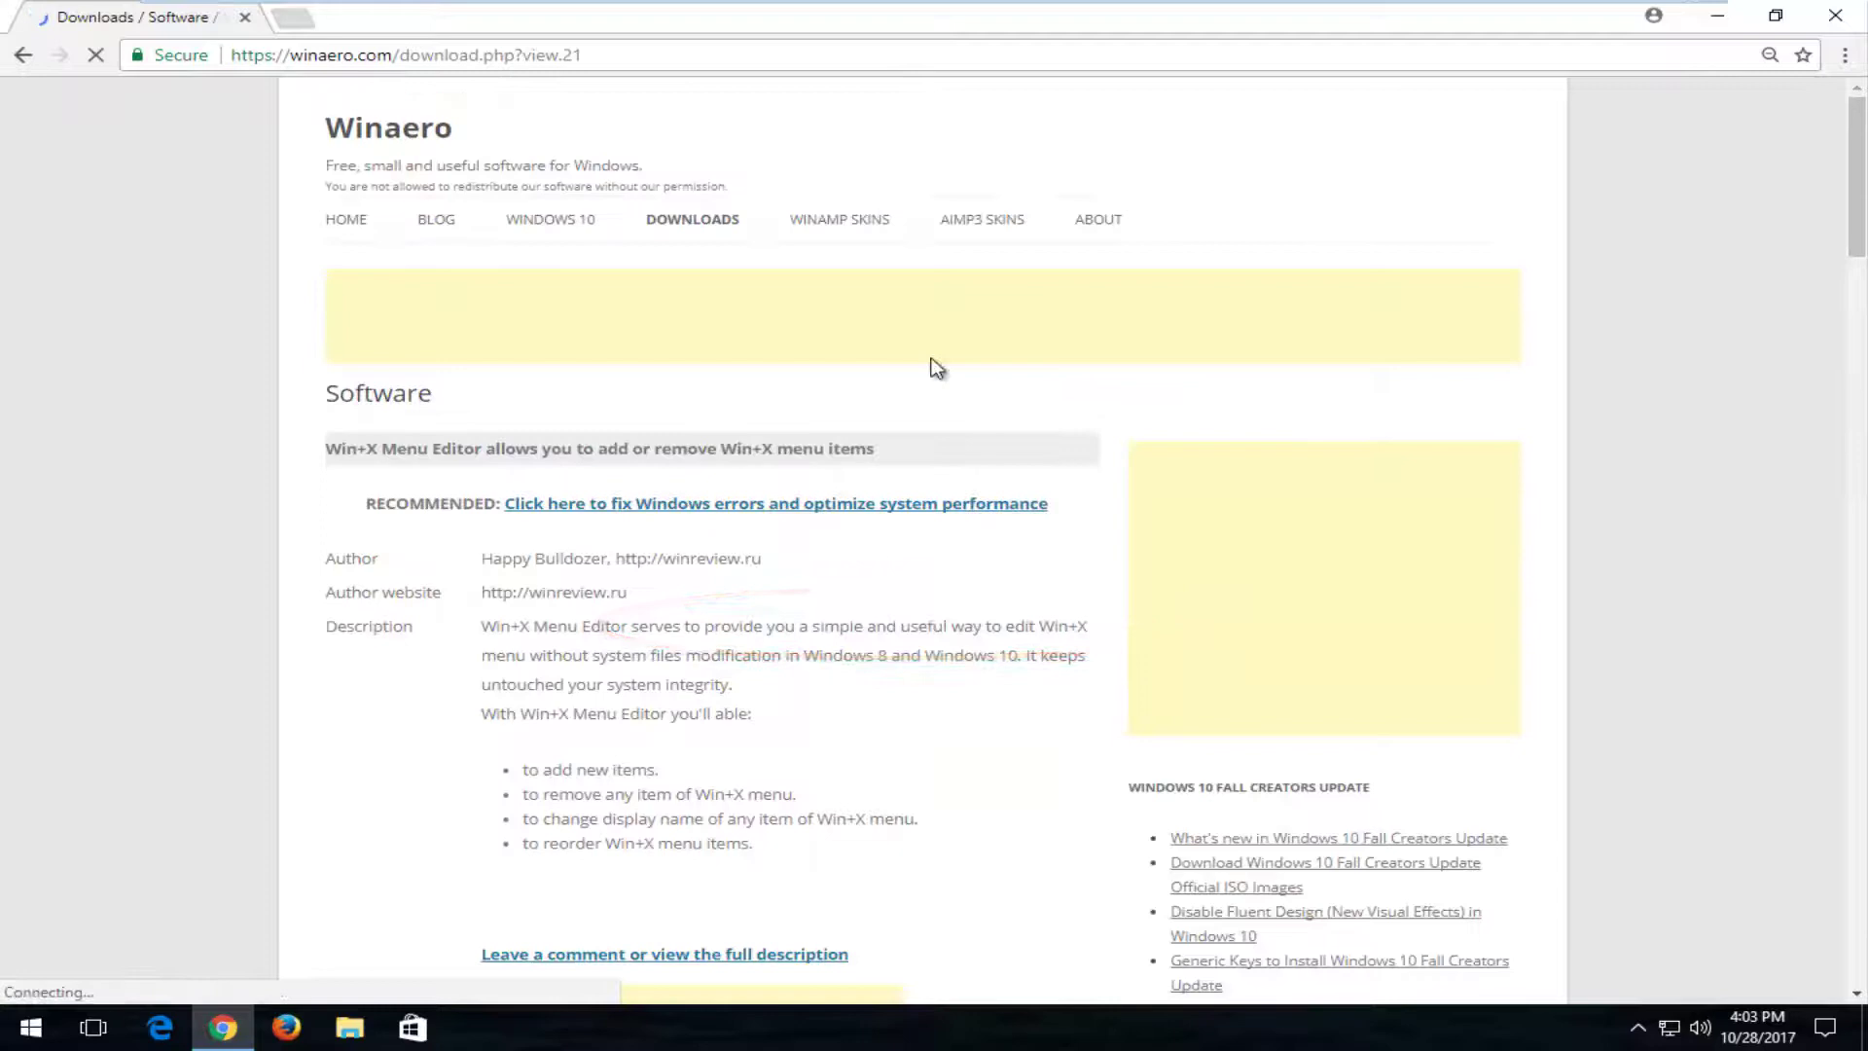
pyautogui.scroll(-2, 400, 438)
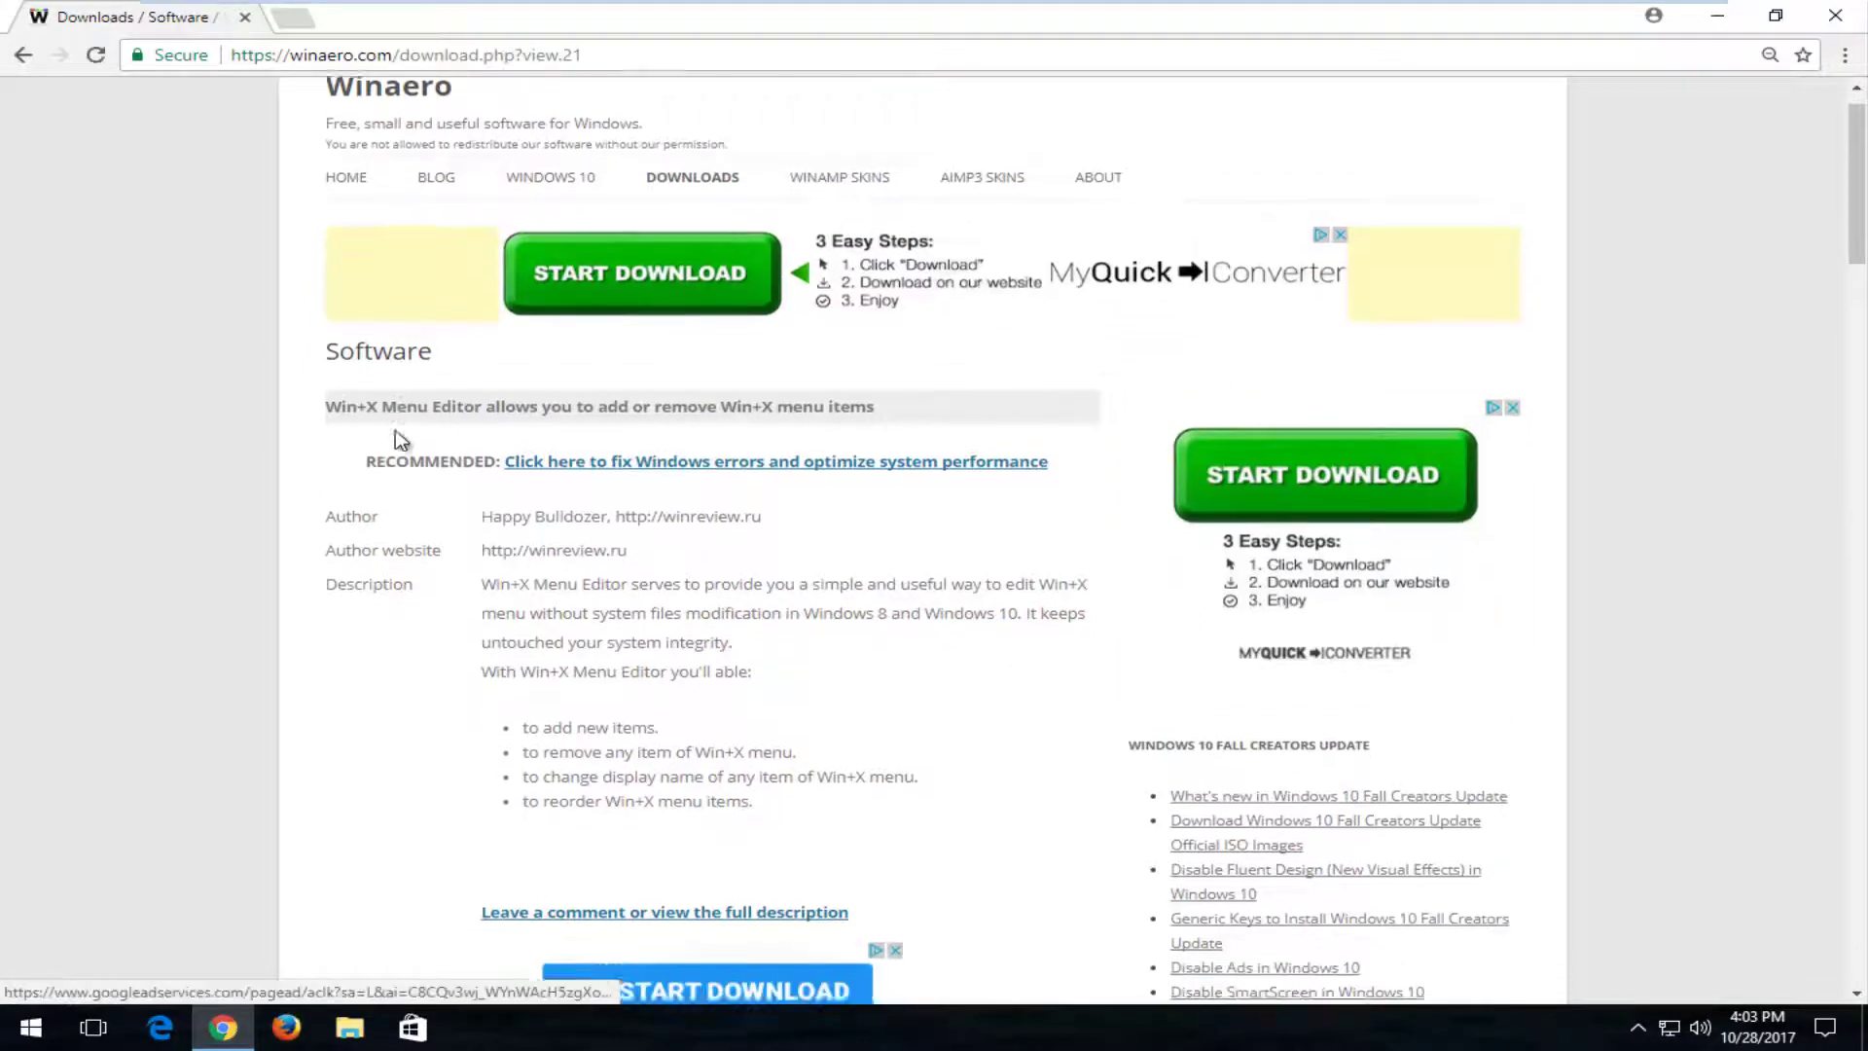
pyautogui.scroll(-1, 391, 446)
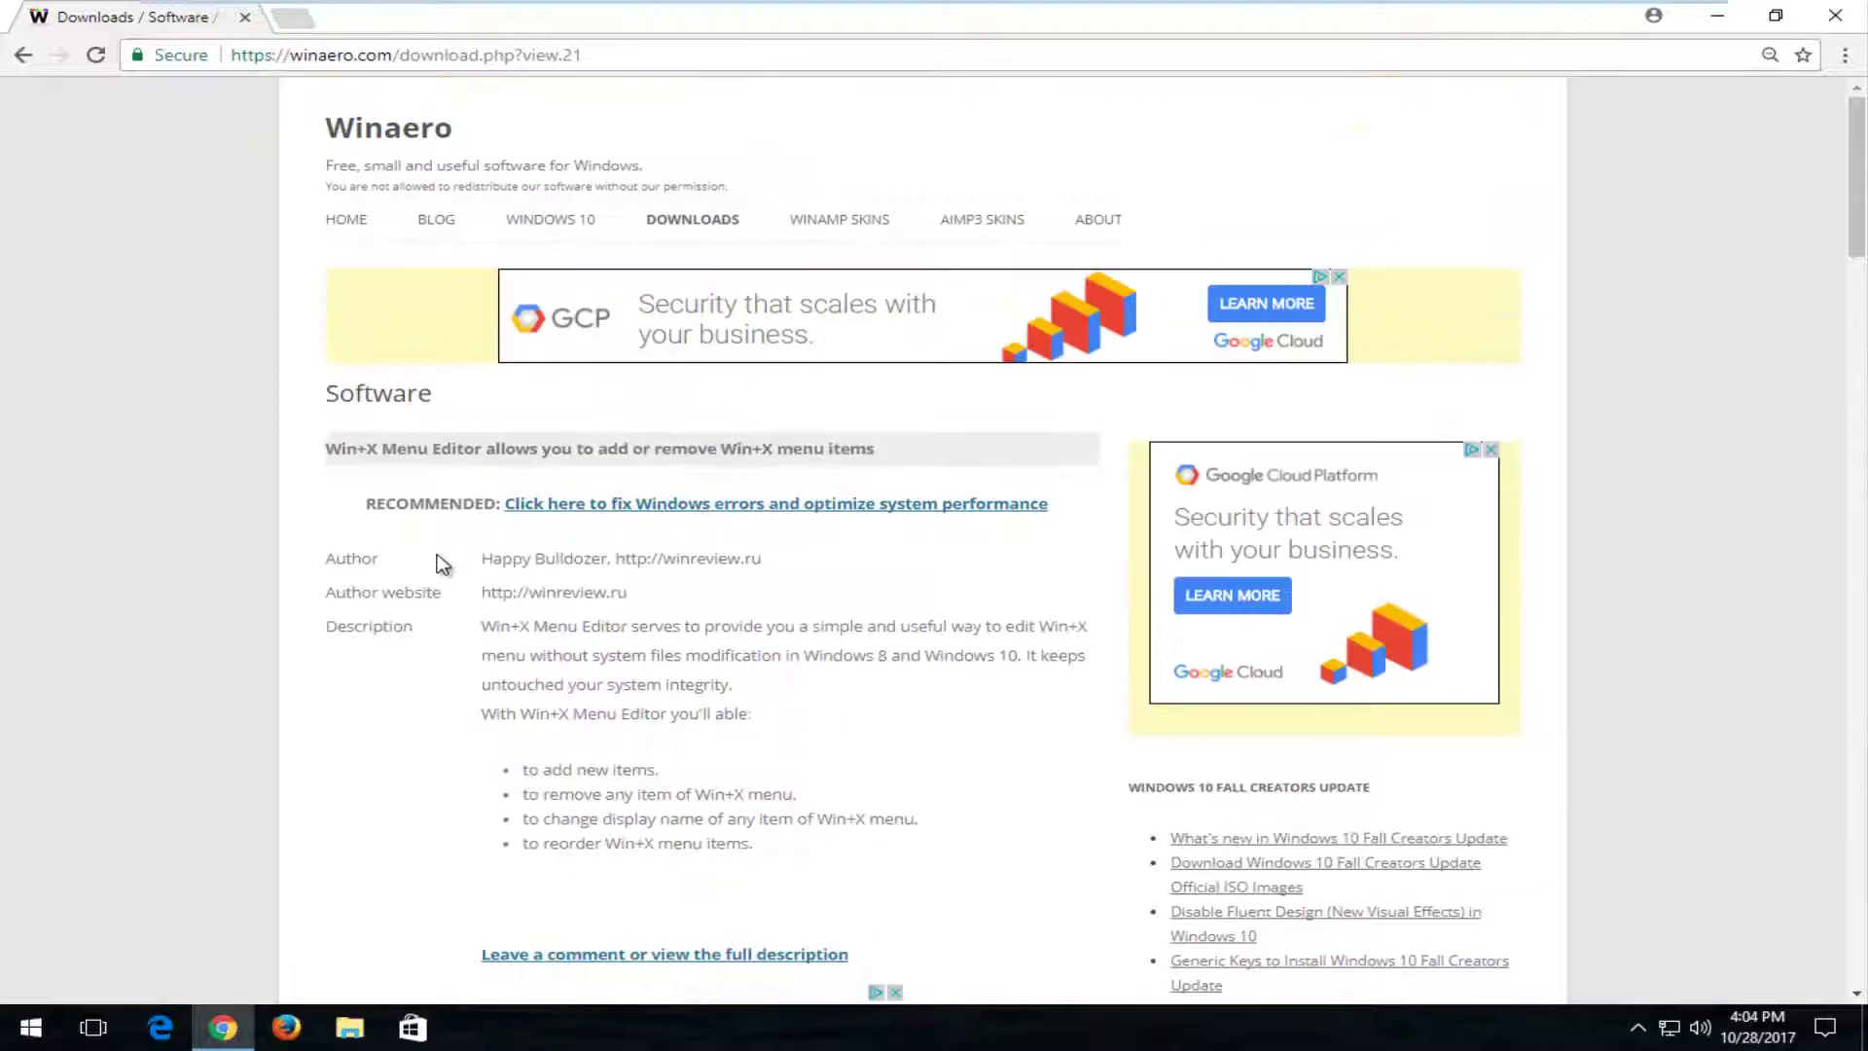
pyautogui.scroll(-5, 407, 574)
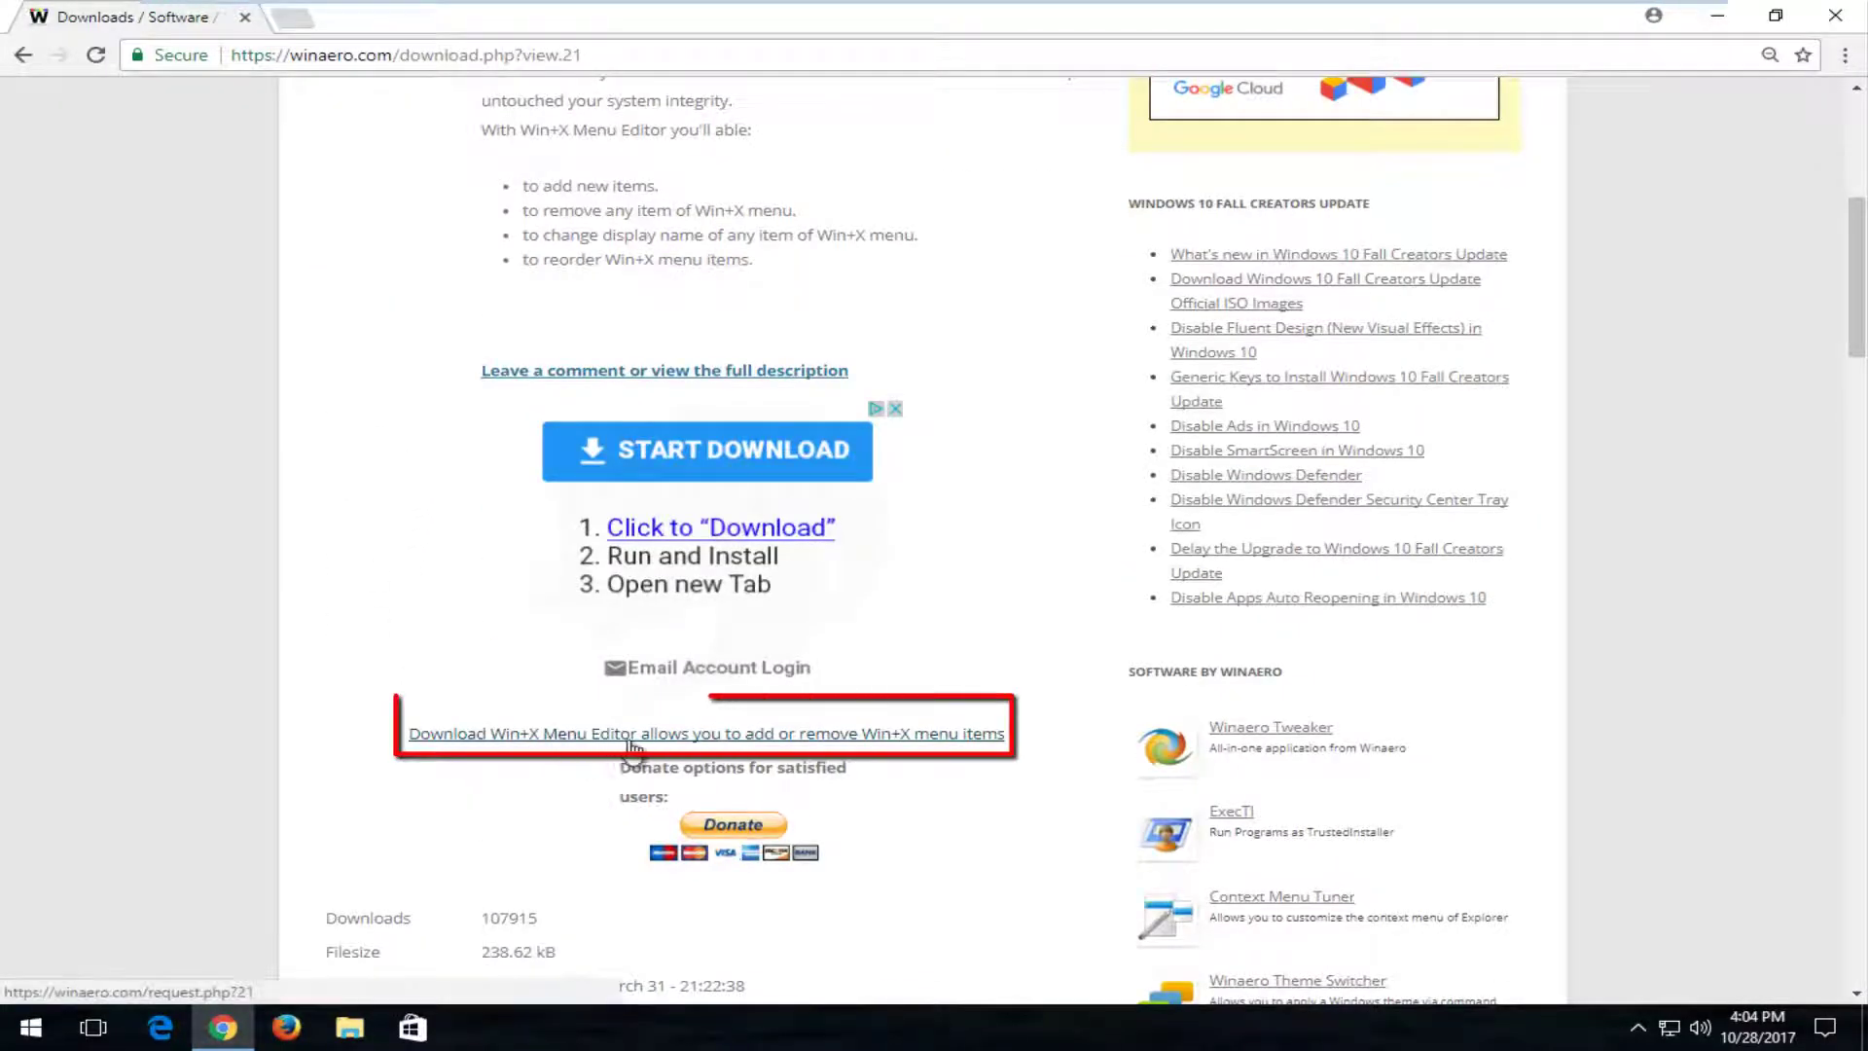
pyautogui.click(952, 746)
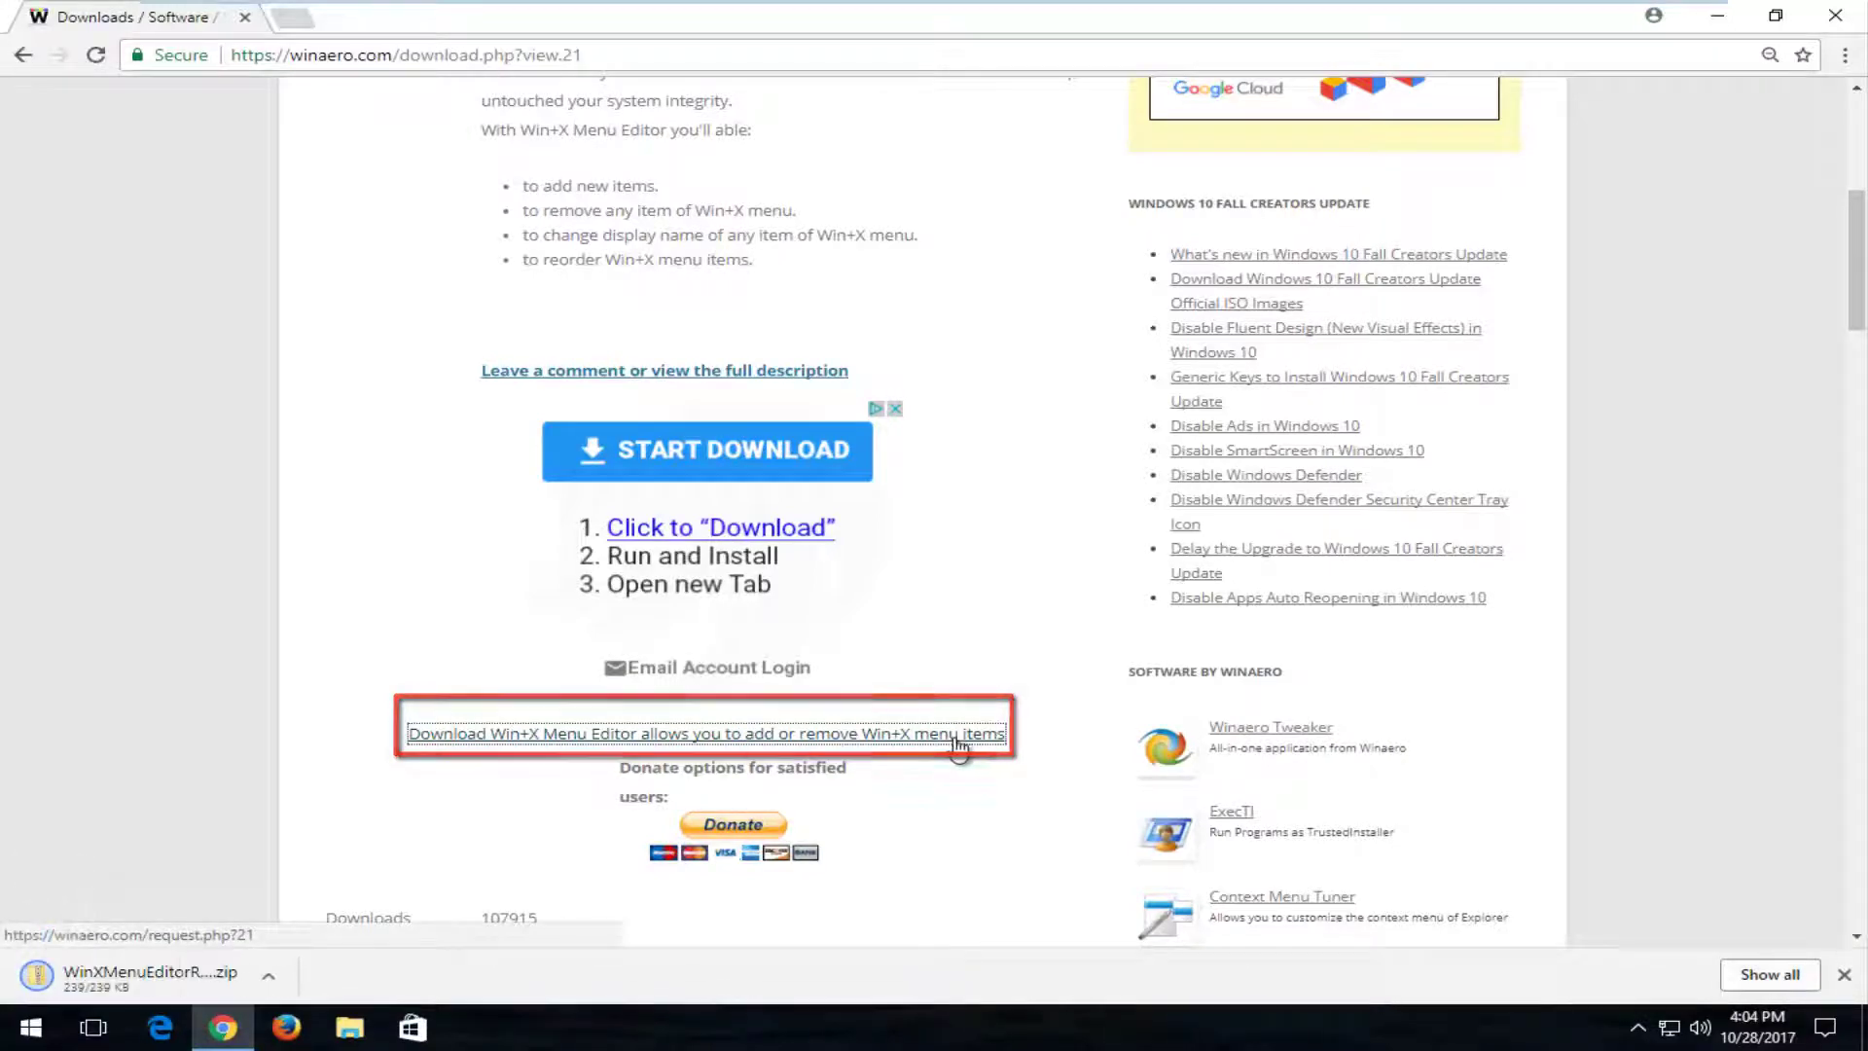
pyautogui.scroll(5, 475, 221)
pyautogui.scroll(-6, 516, 520)
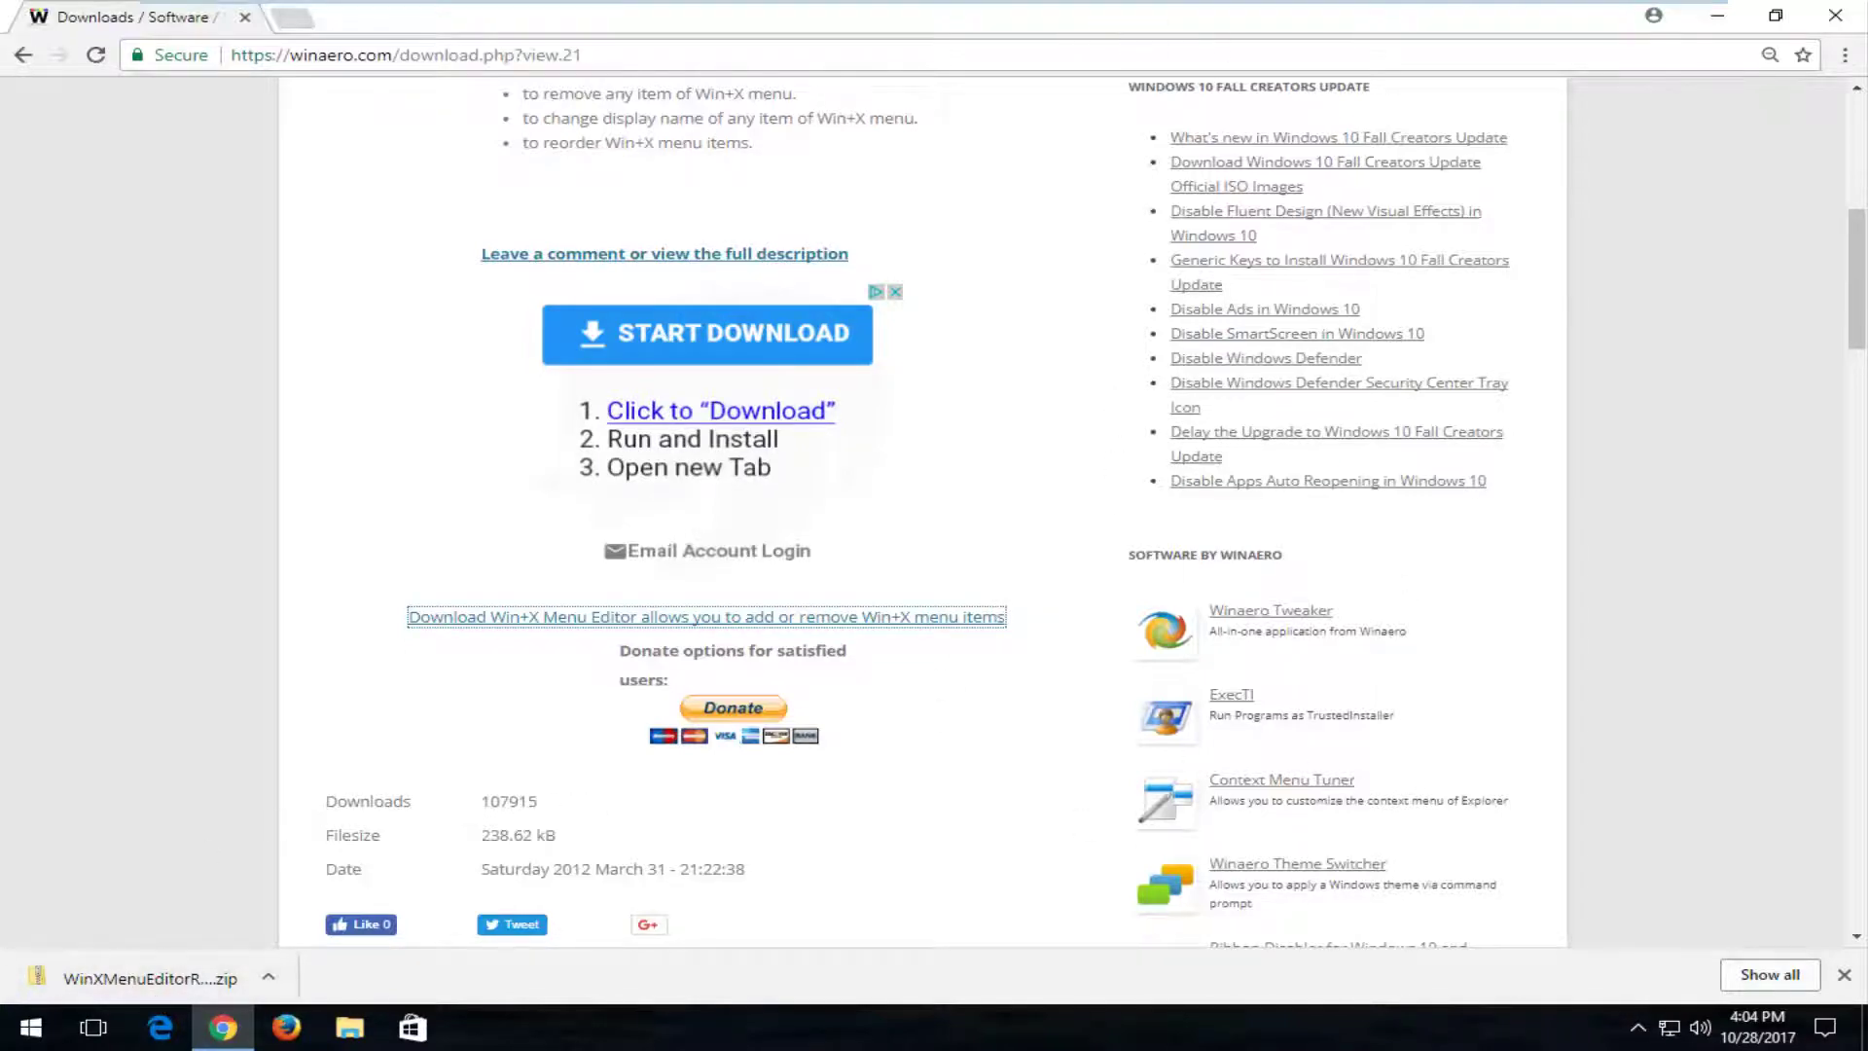
# Move WinXMenuEditorRelease.zip from the Downloads folder onto the desktop, then close Explorer and Chrome.
pyautogui.moveTo(1532, 39); pyautogui.dragTo(1867, 39)
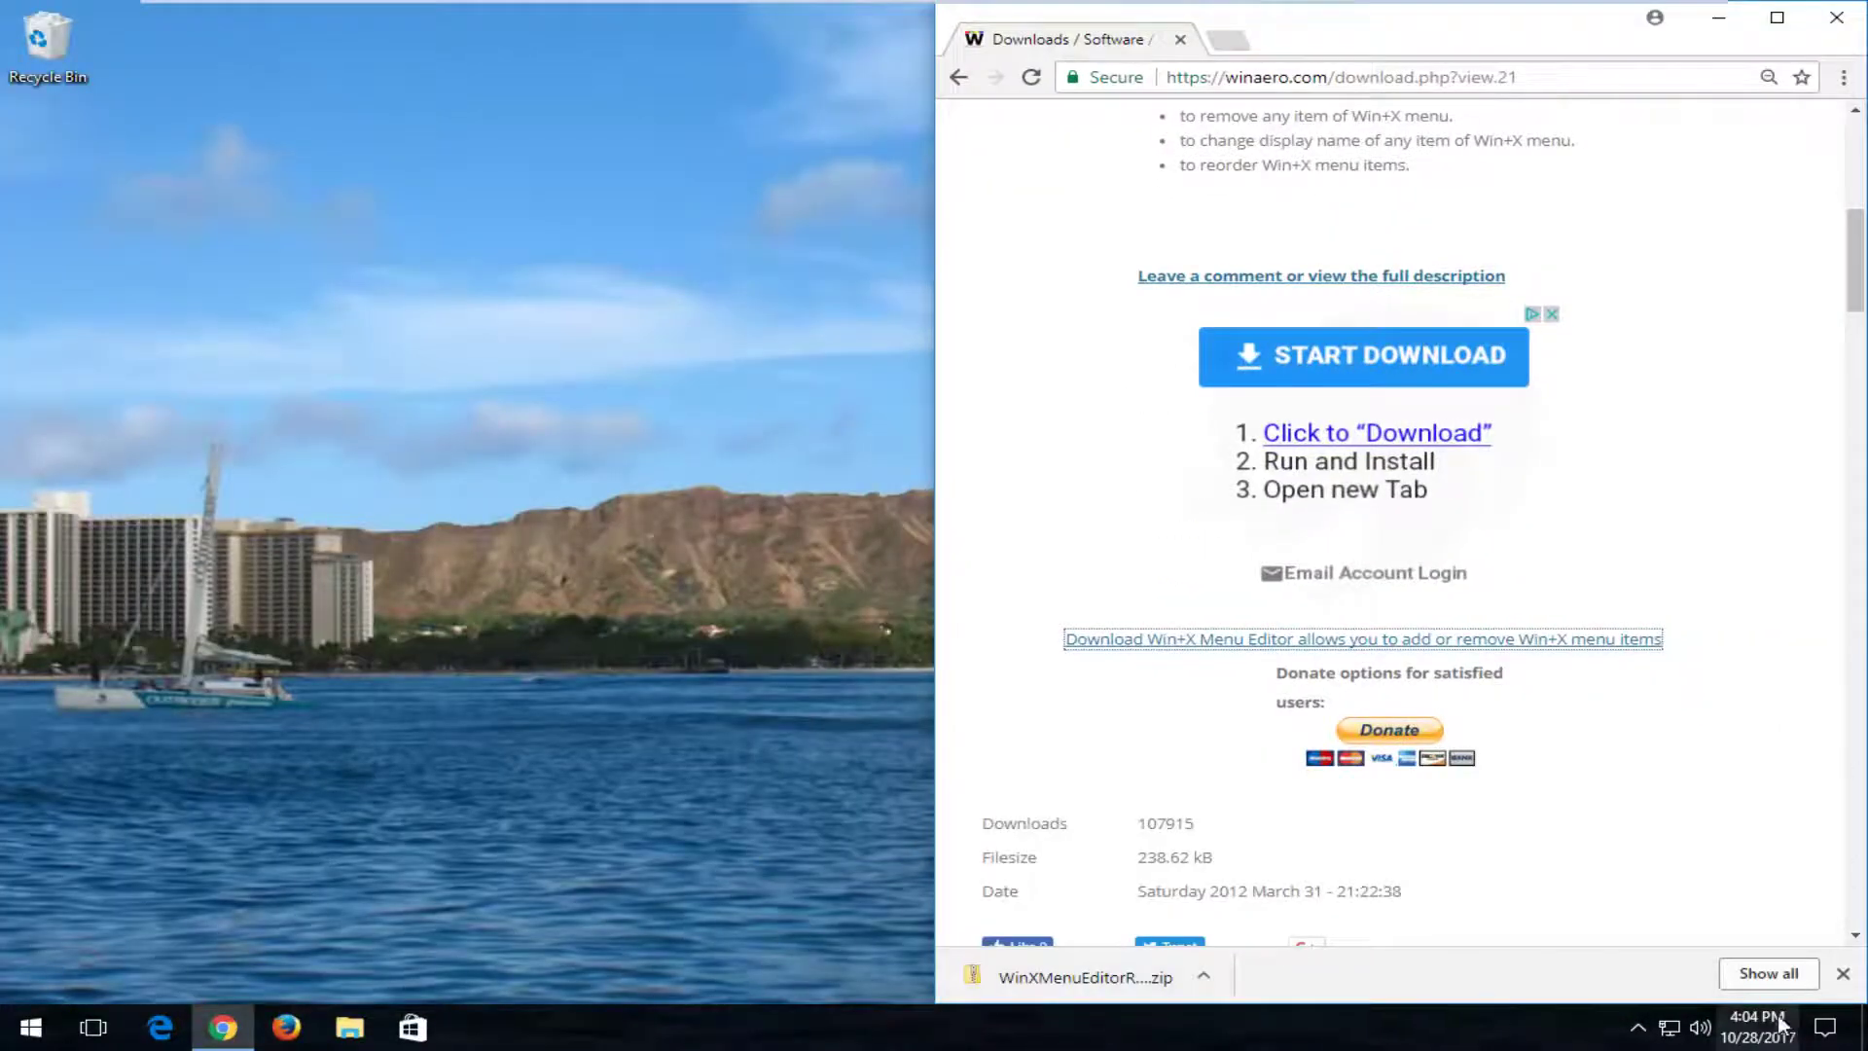
pyautogui.click(1784, 969)
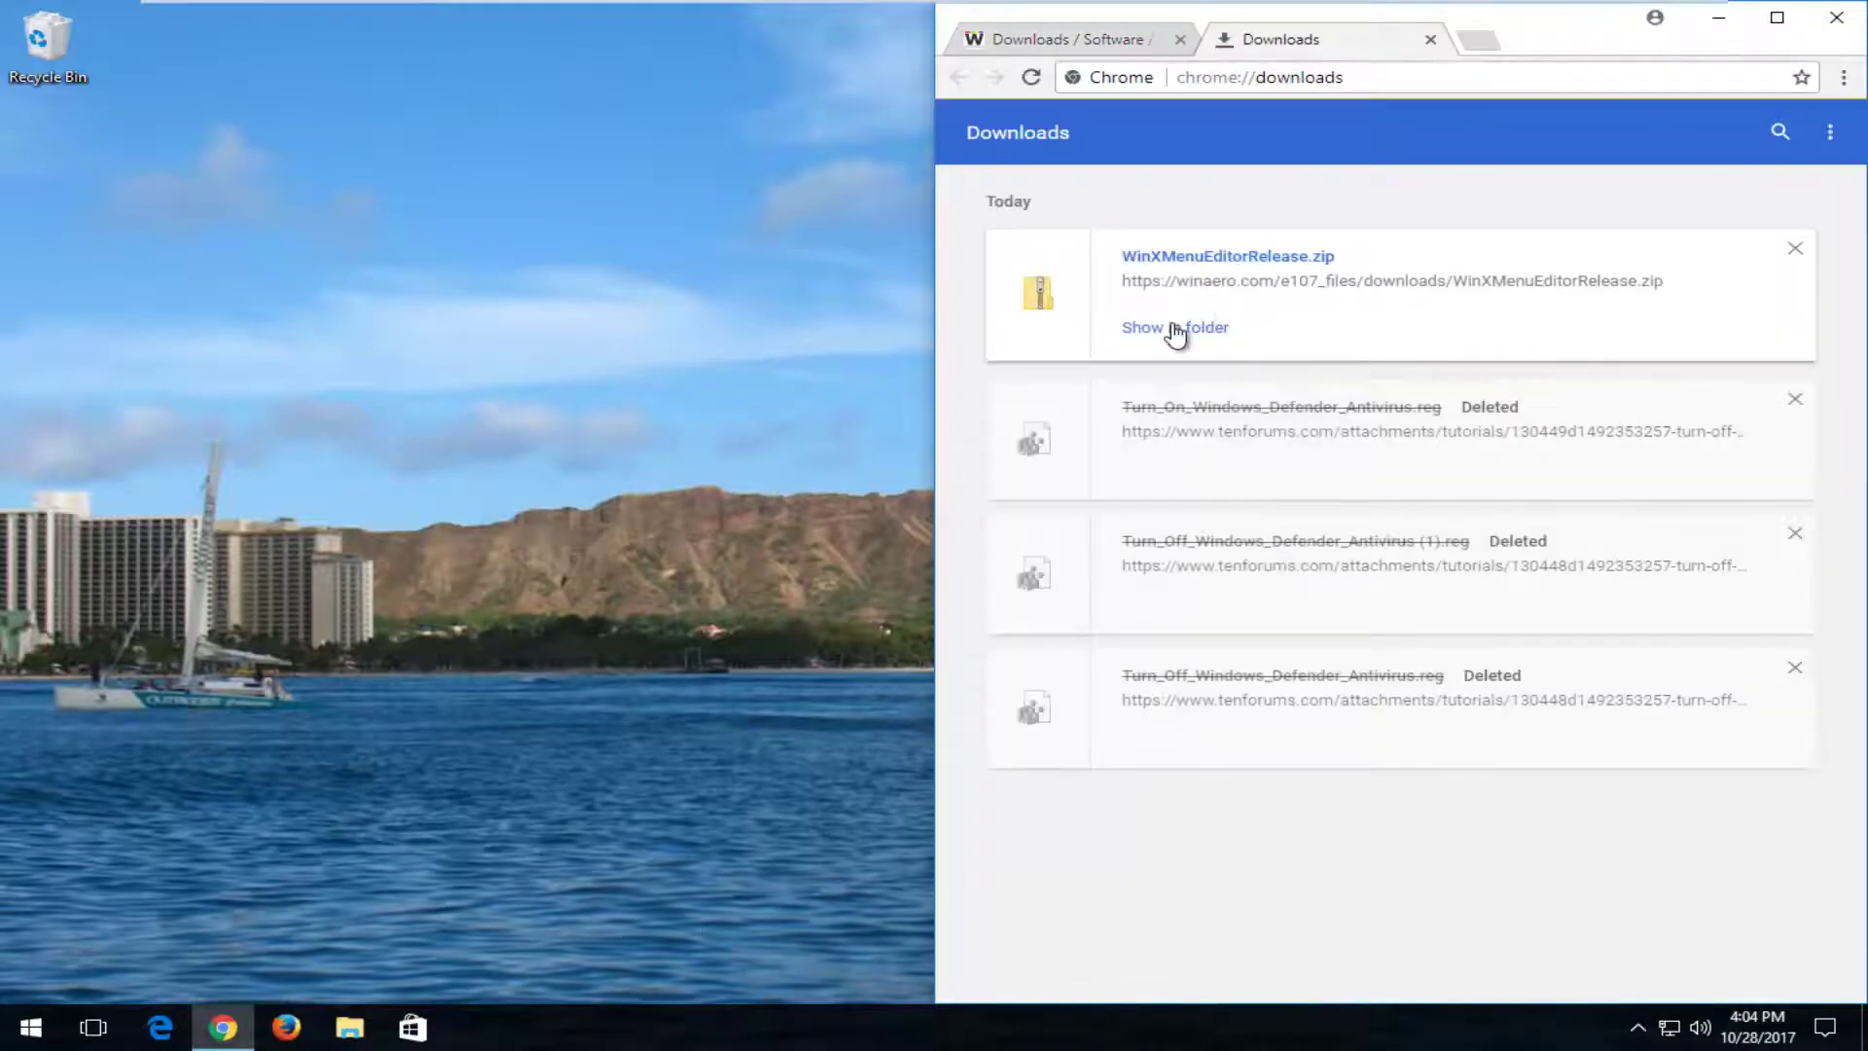
pyautogui.click(1168, 327)
pyautogui.moveTo(603, 324); pyautogui.dragTo(536, 287)
pyautogui.click(1644, 181)
pyautogui.click(1836, 17)
# Extract all files of WinXMenuEditorRelease.zip into a folder on the desktop.
pyautogui.doubleClick(523, 292)
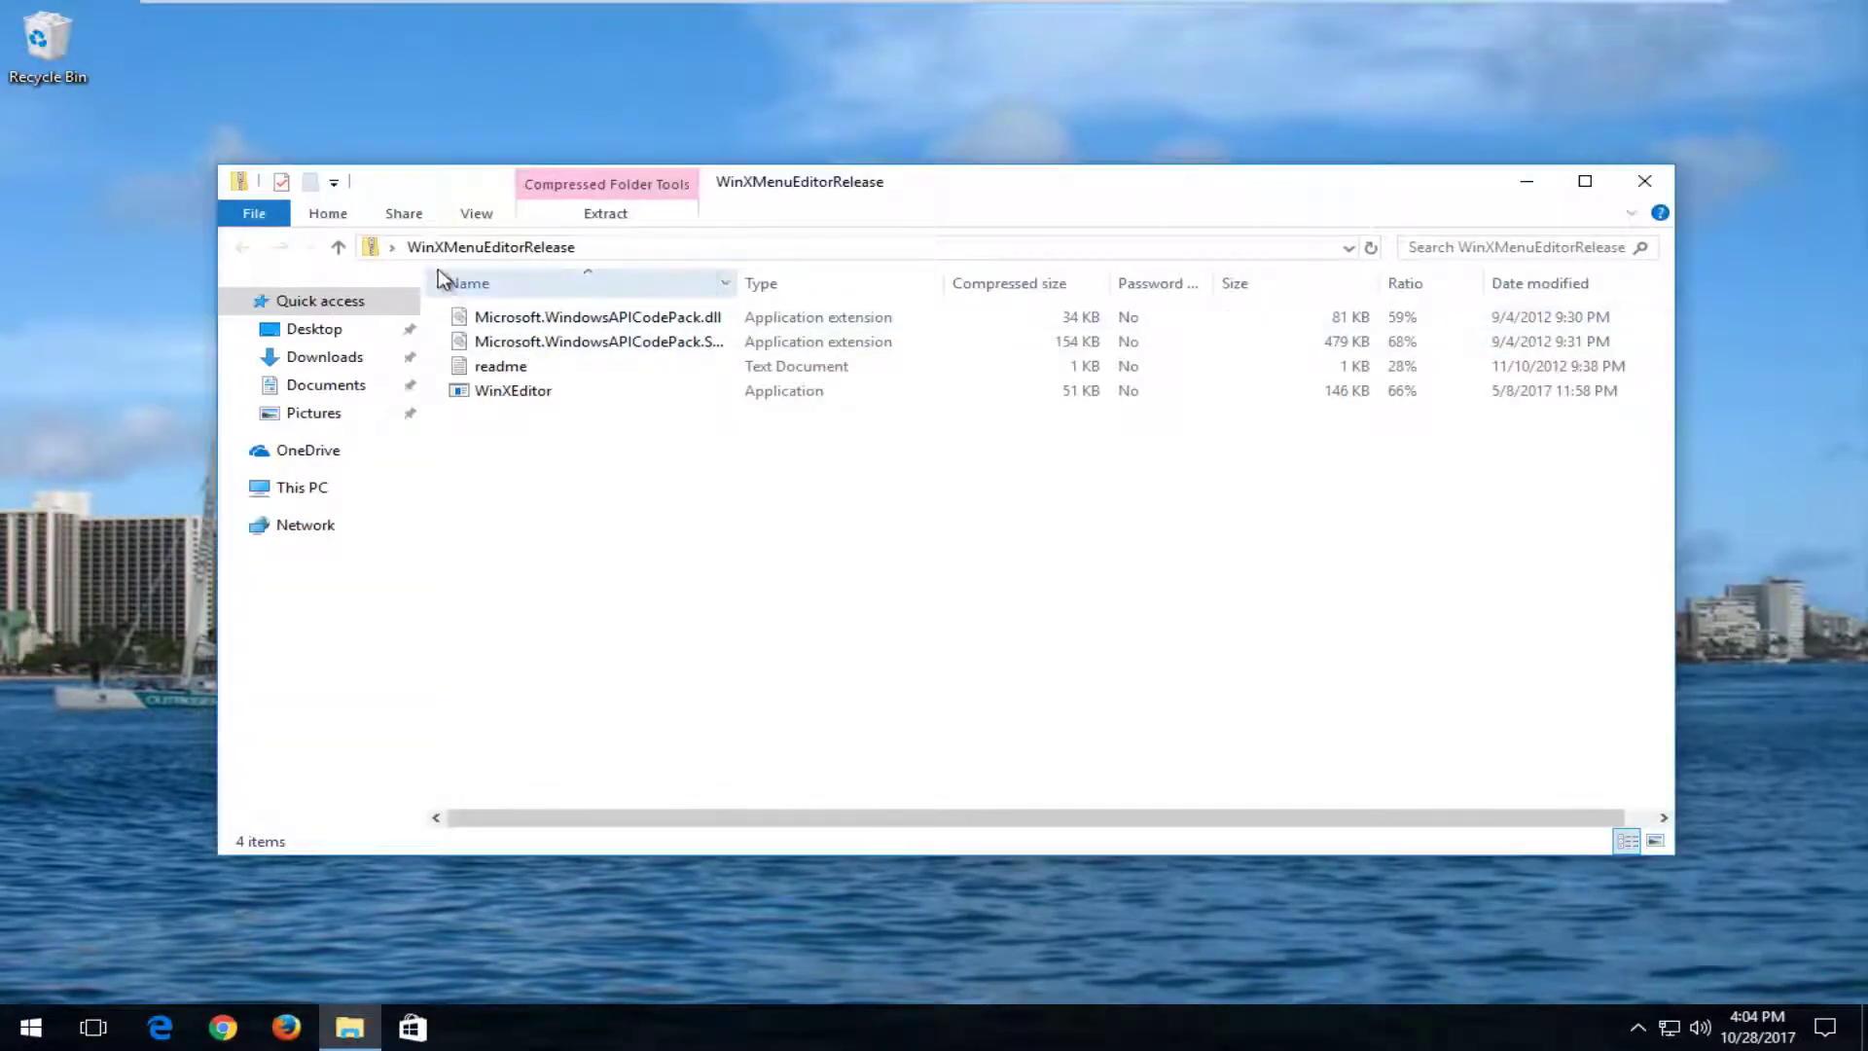
pyautogui.moveTo(860, 191); pyautogui.dragTo(822, 166)
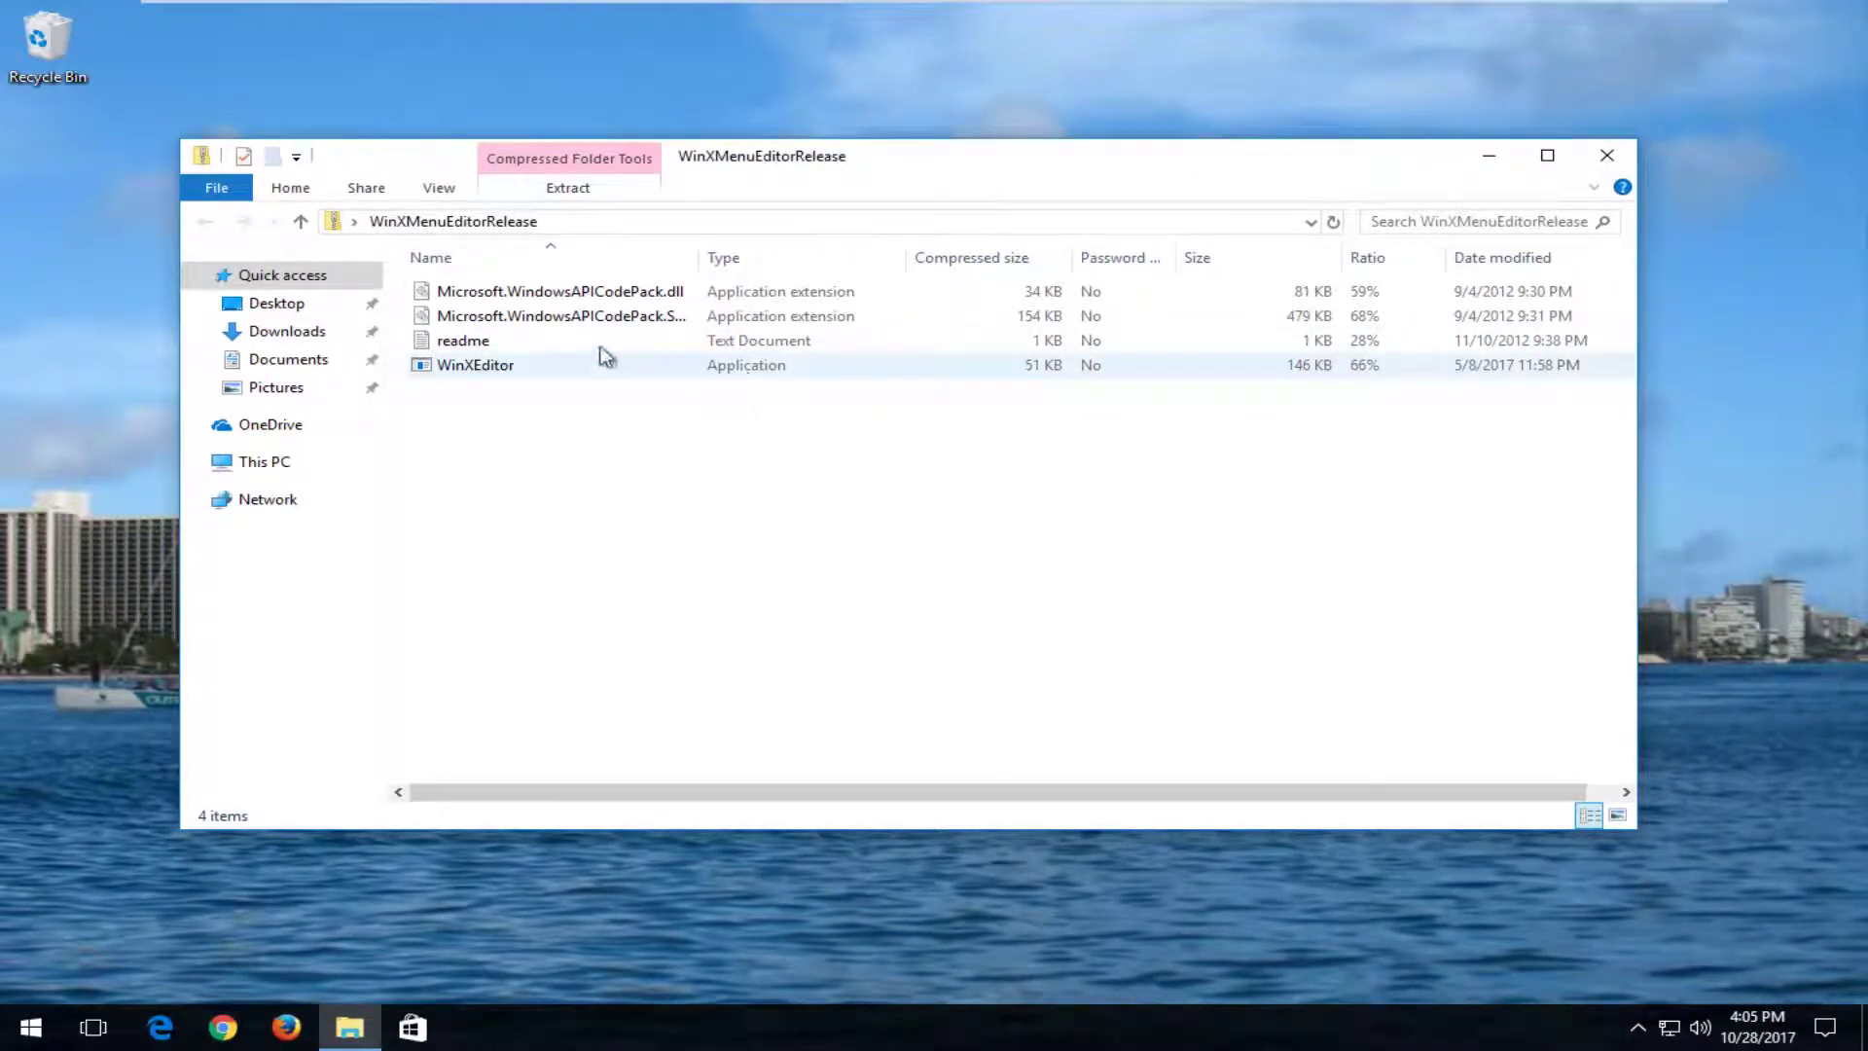
pyautogui.doubleClick(464, 370)
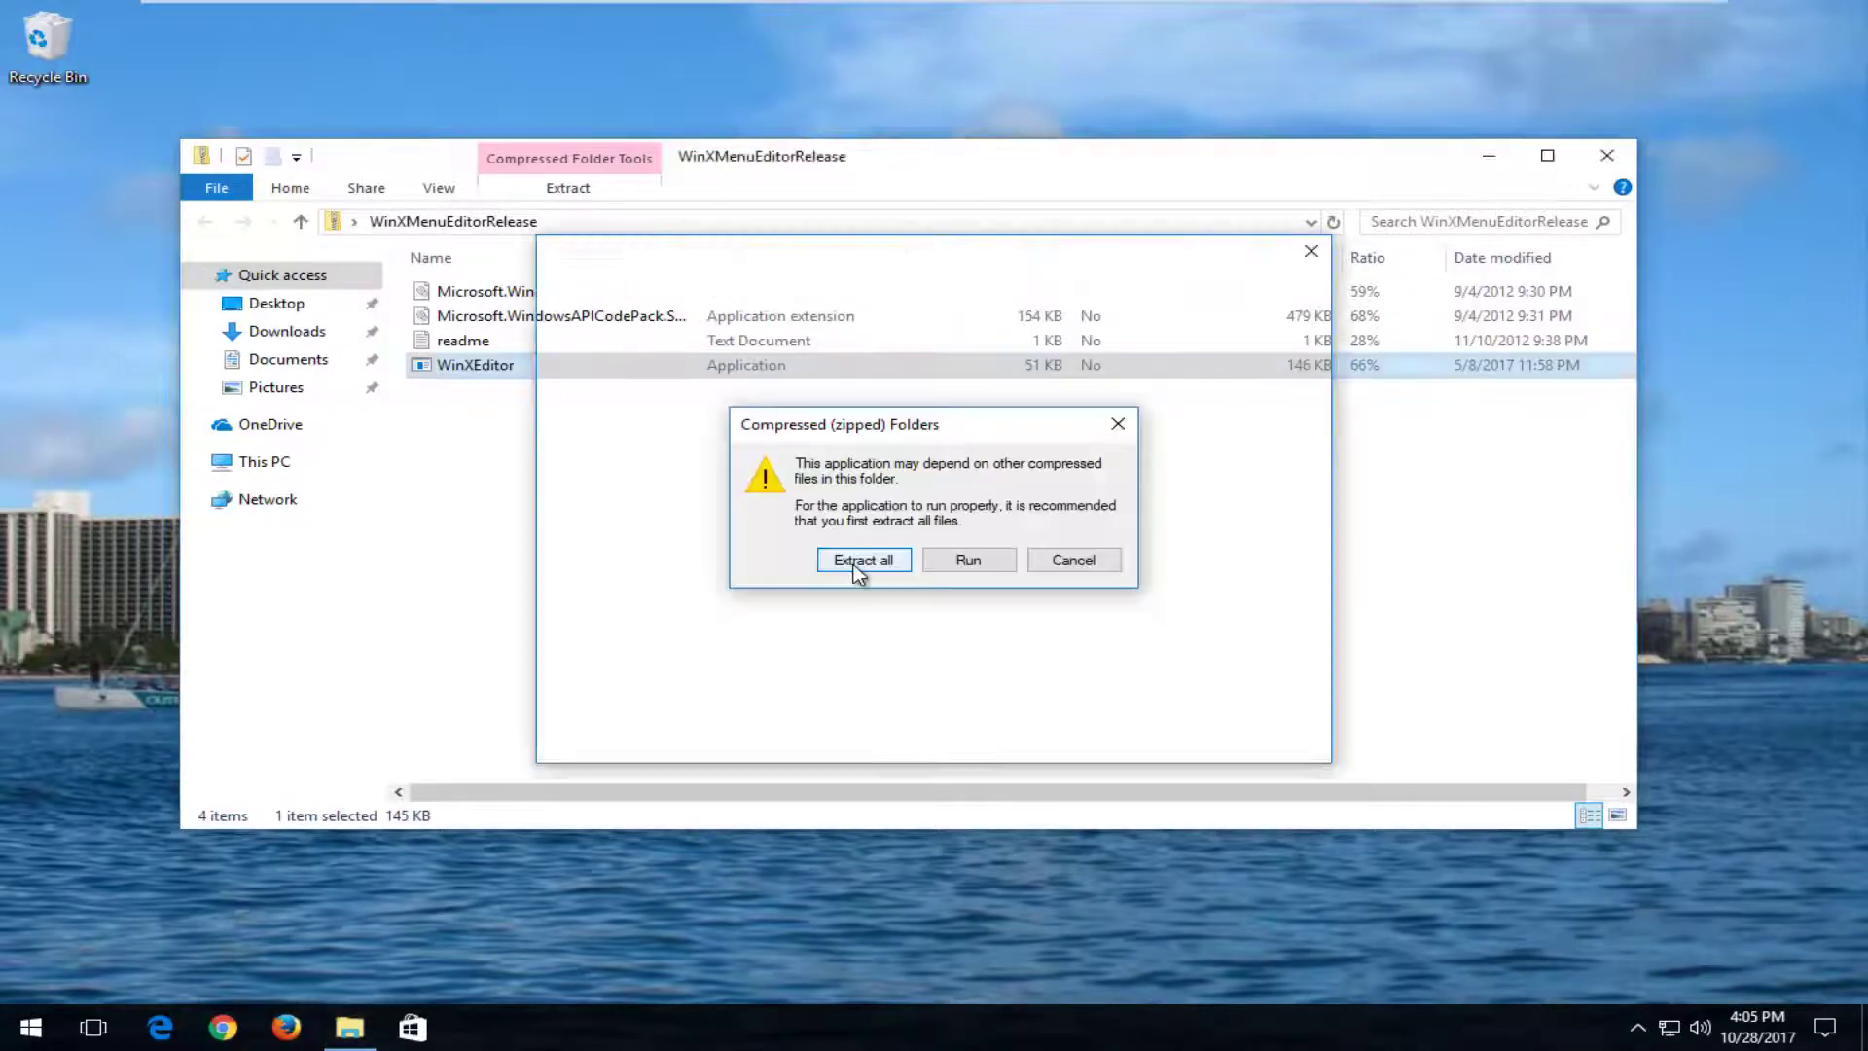
pyautogui.click(854, 563)
pyautogui.click(1144, 742)
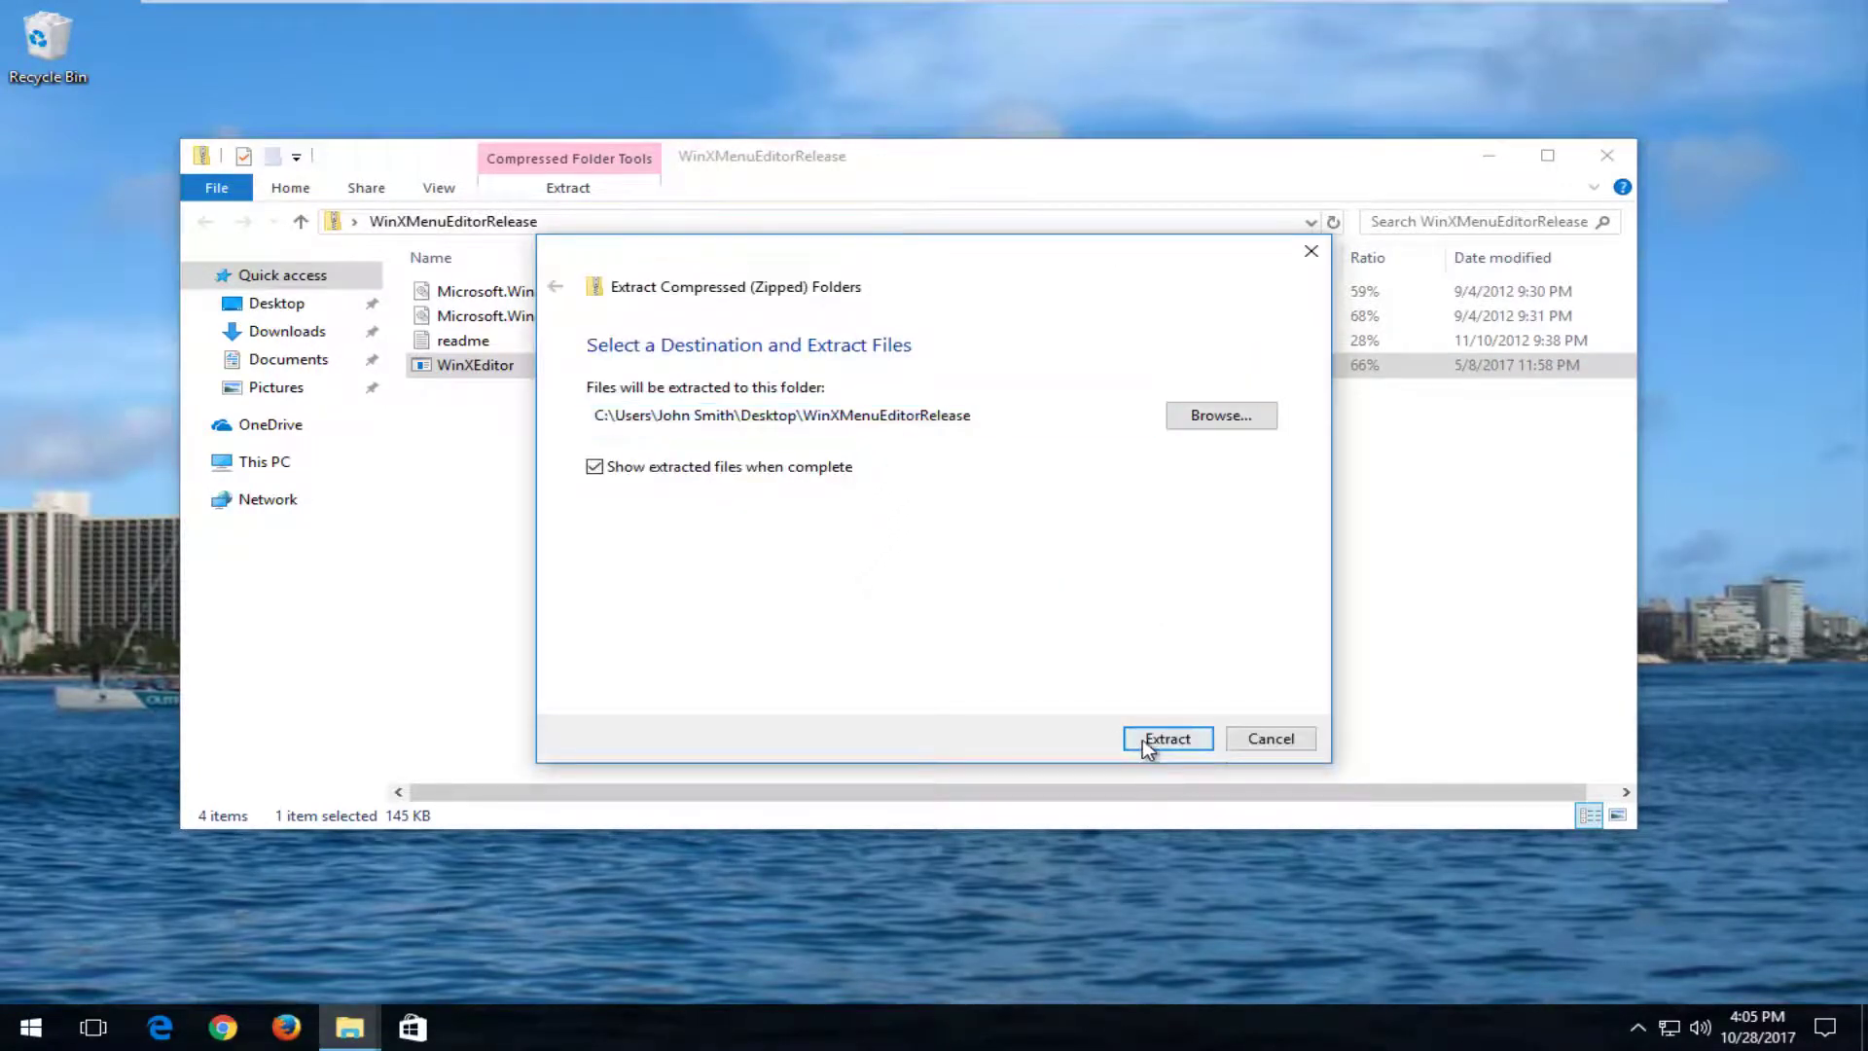
# Close the zip window and run WinXEditor from the extracted folder, allowing the unverified program.
pyautogui.click(1459, 153)
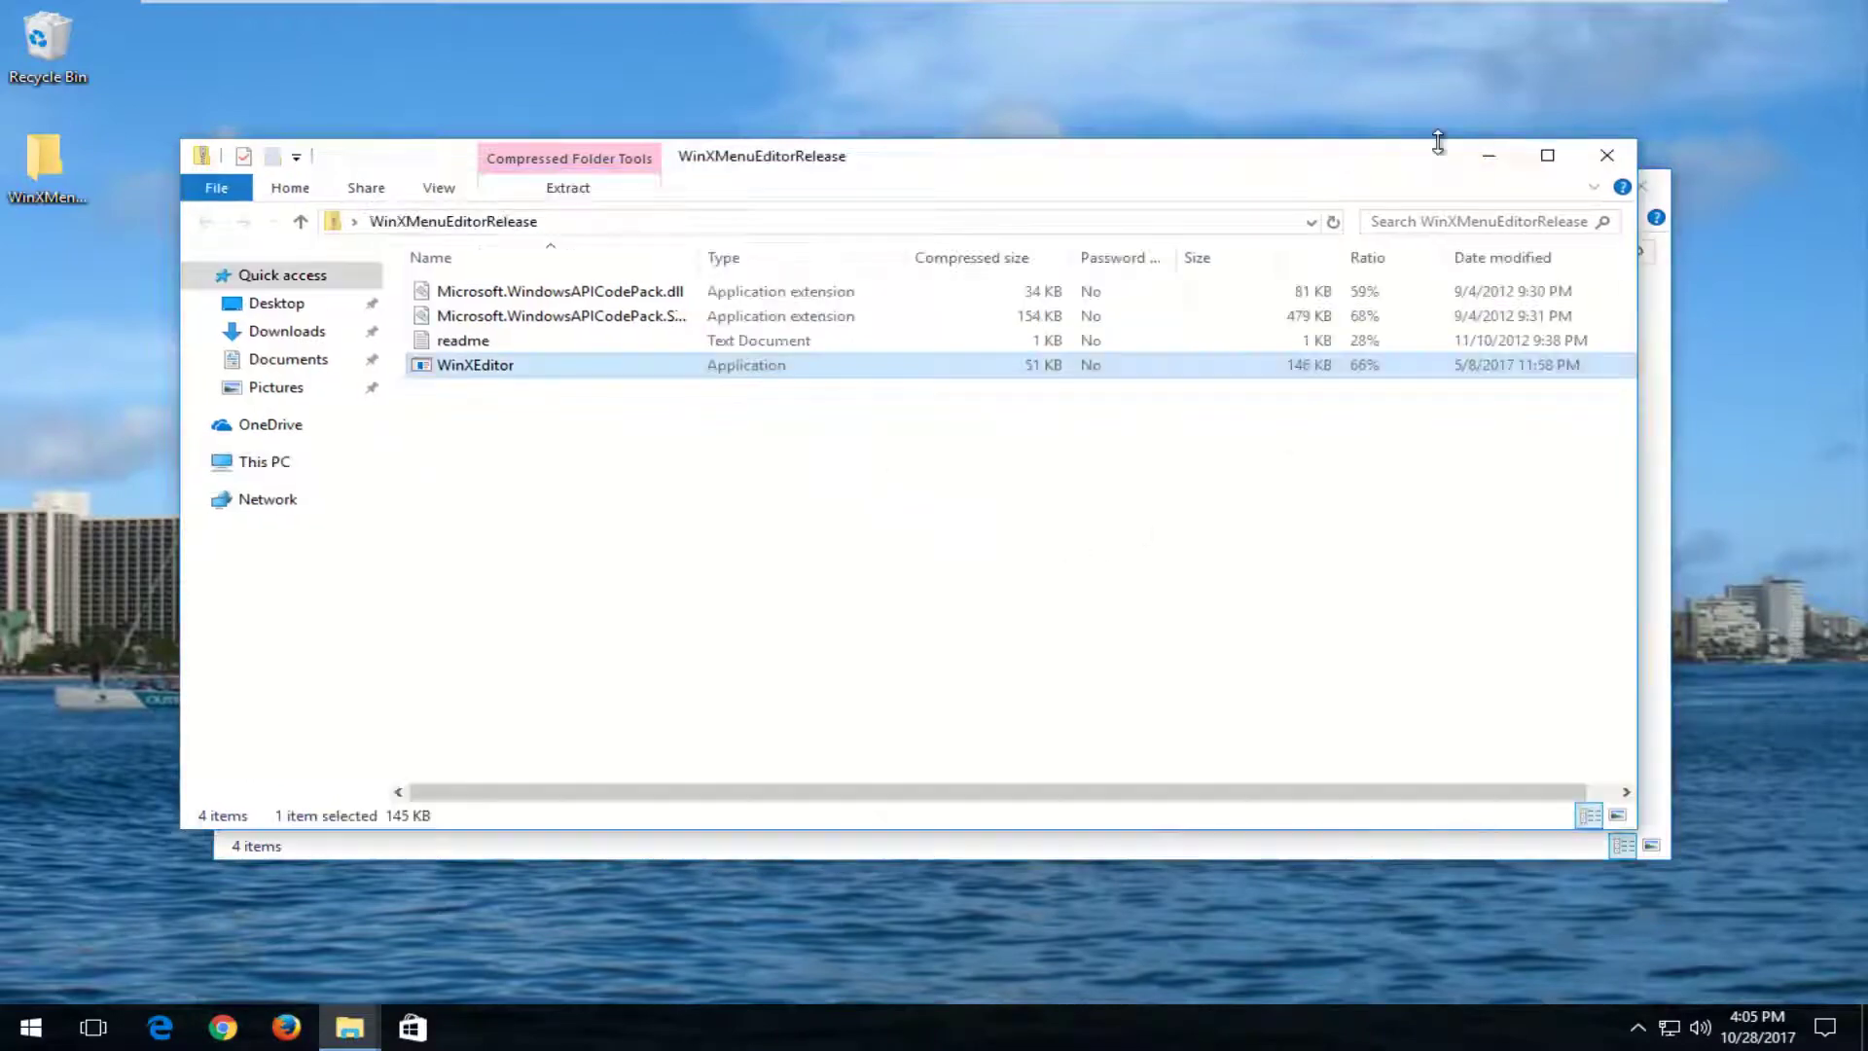
pyautogui.click(1607, 155)
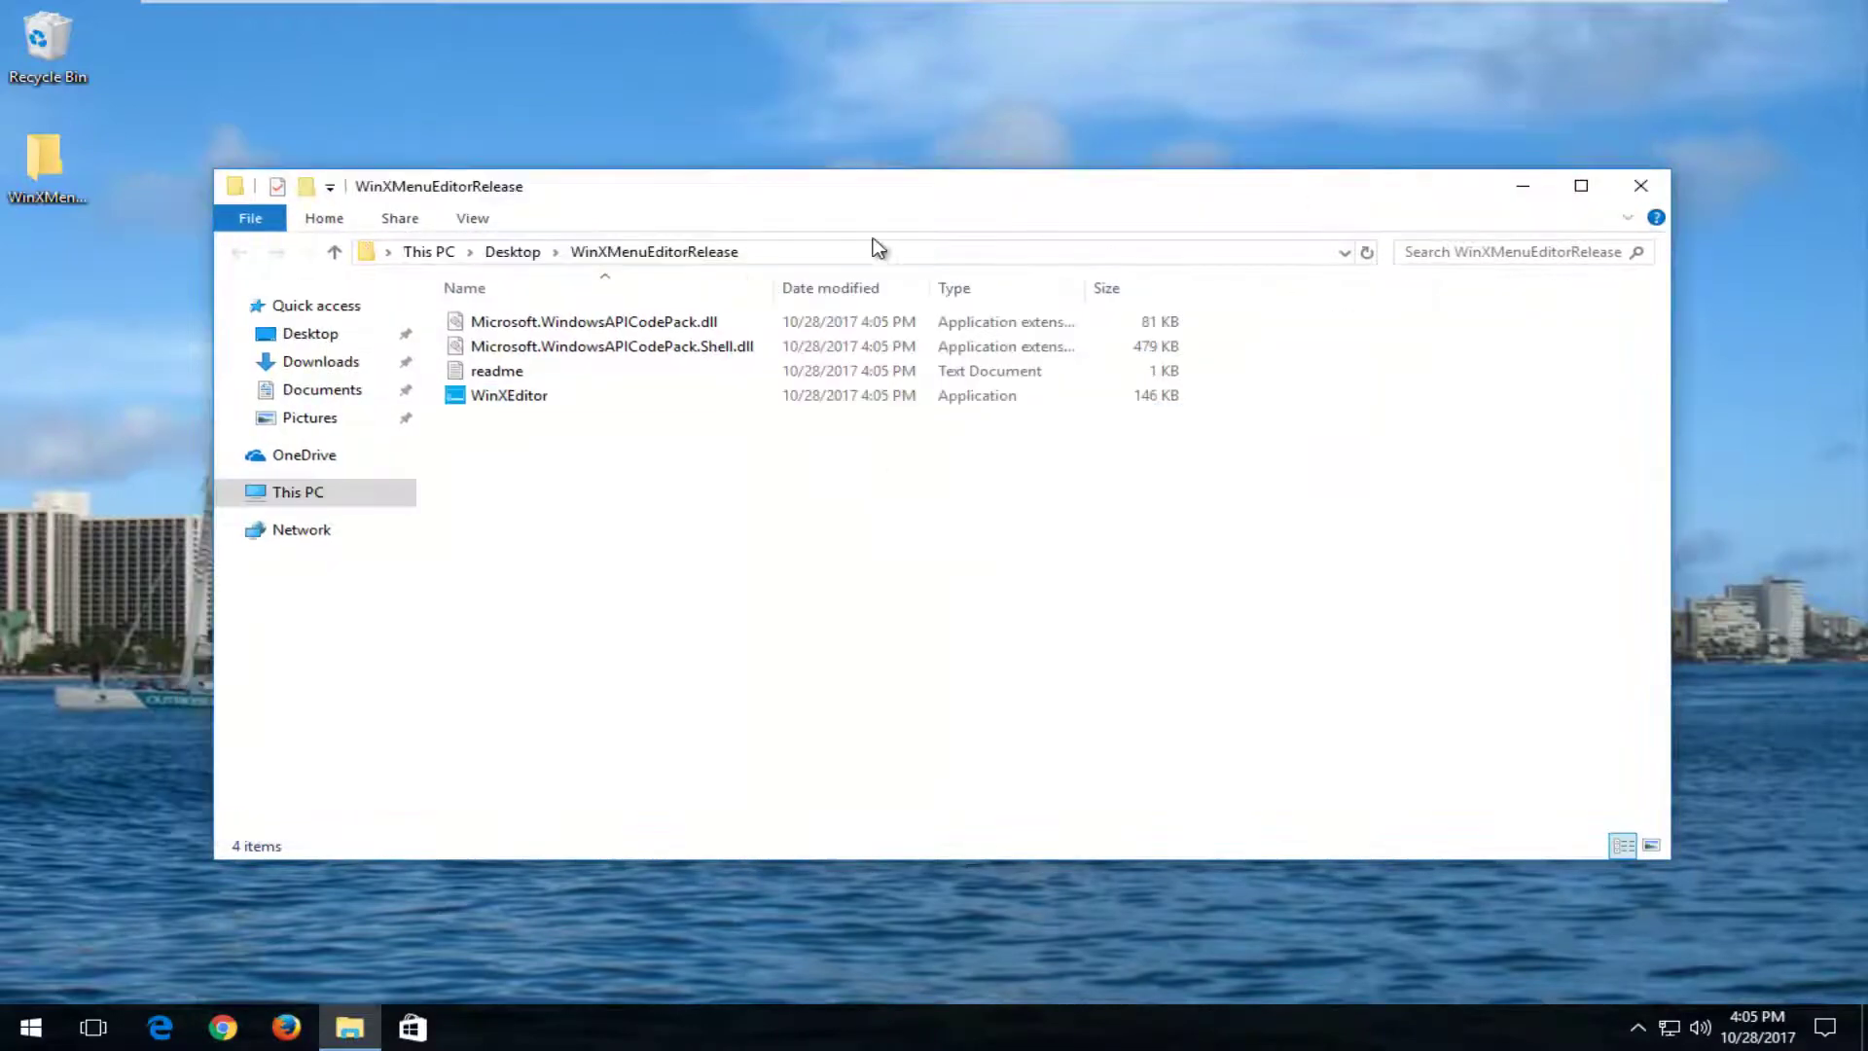
pyautogui.doubleClick(496, 399)
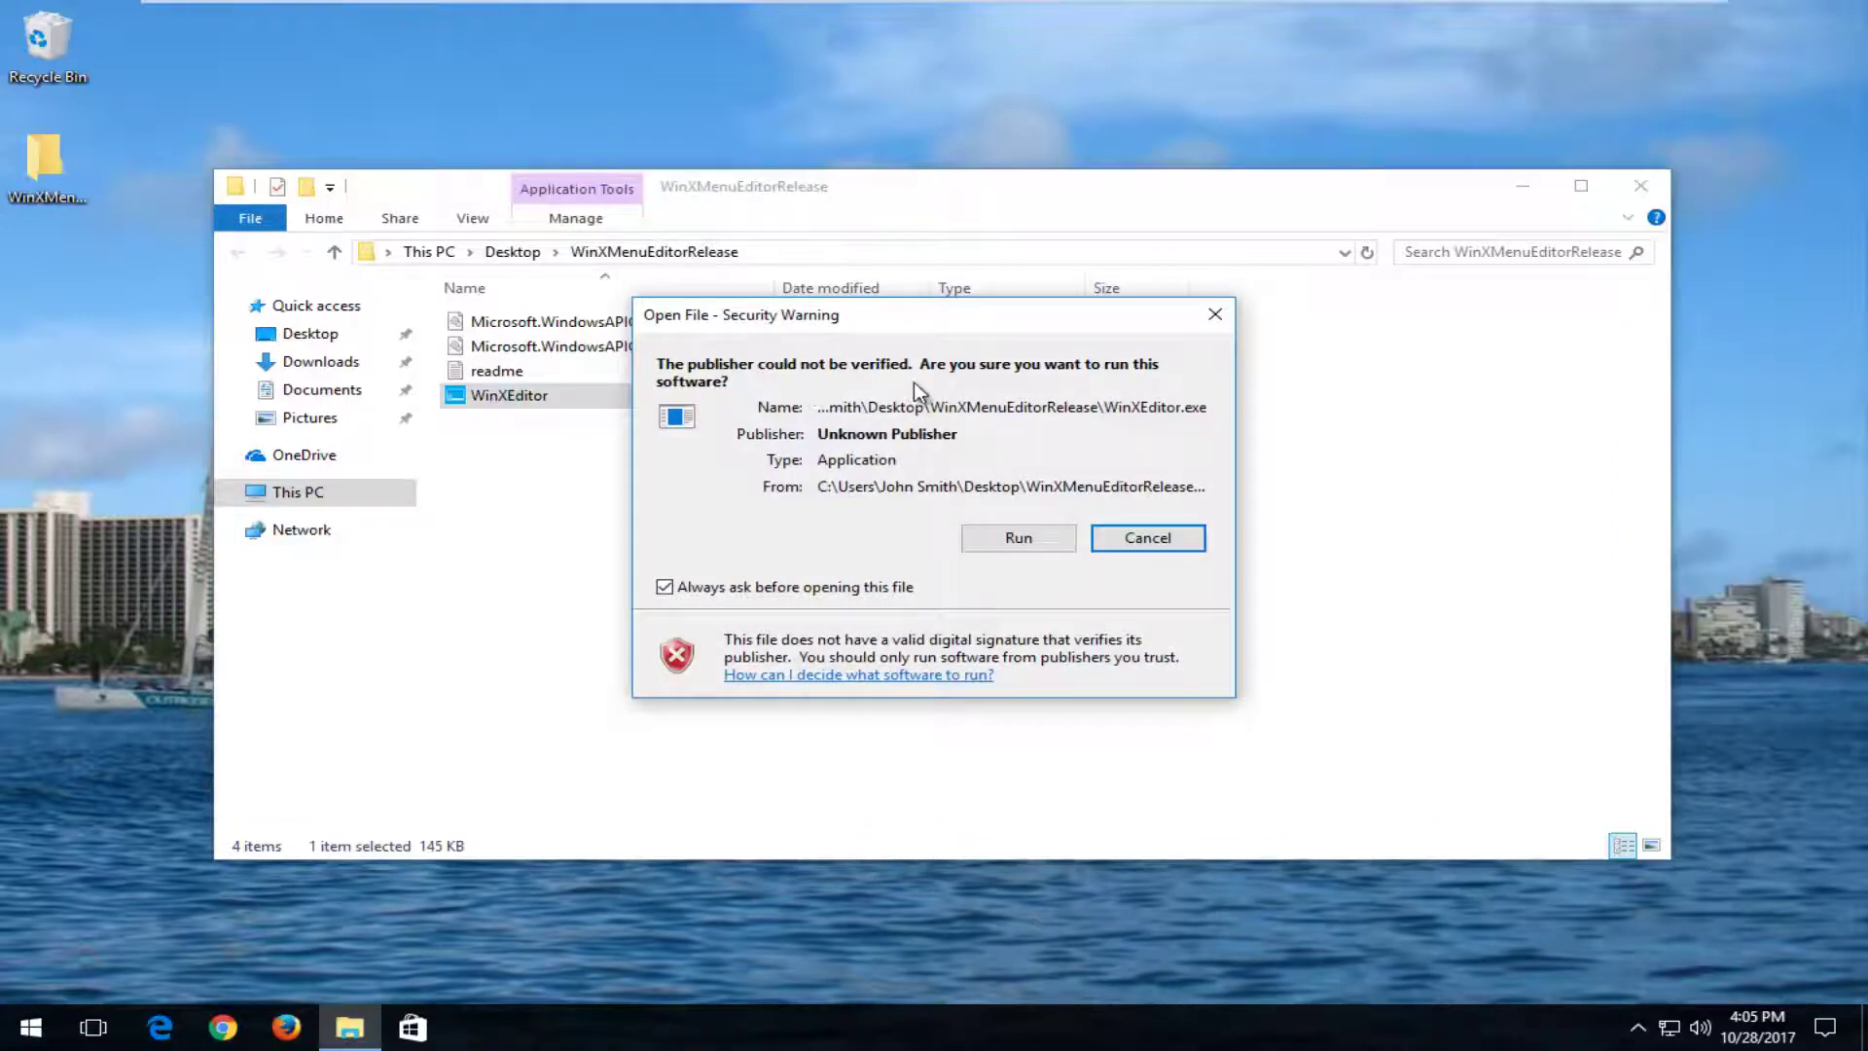
pyautogui.click(1002, 537)
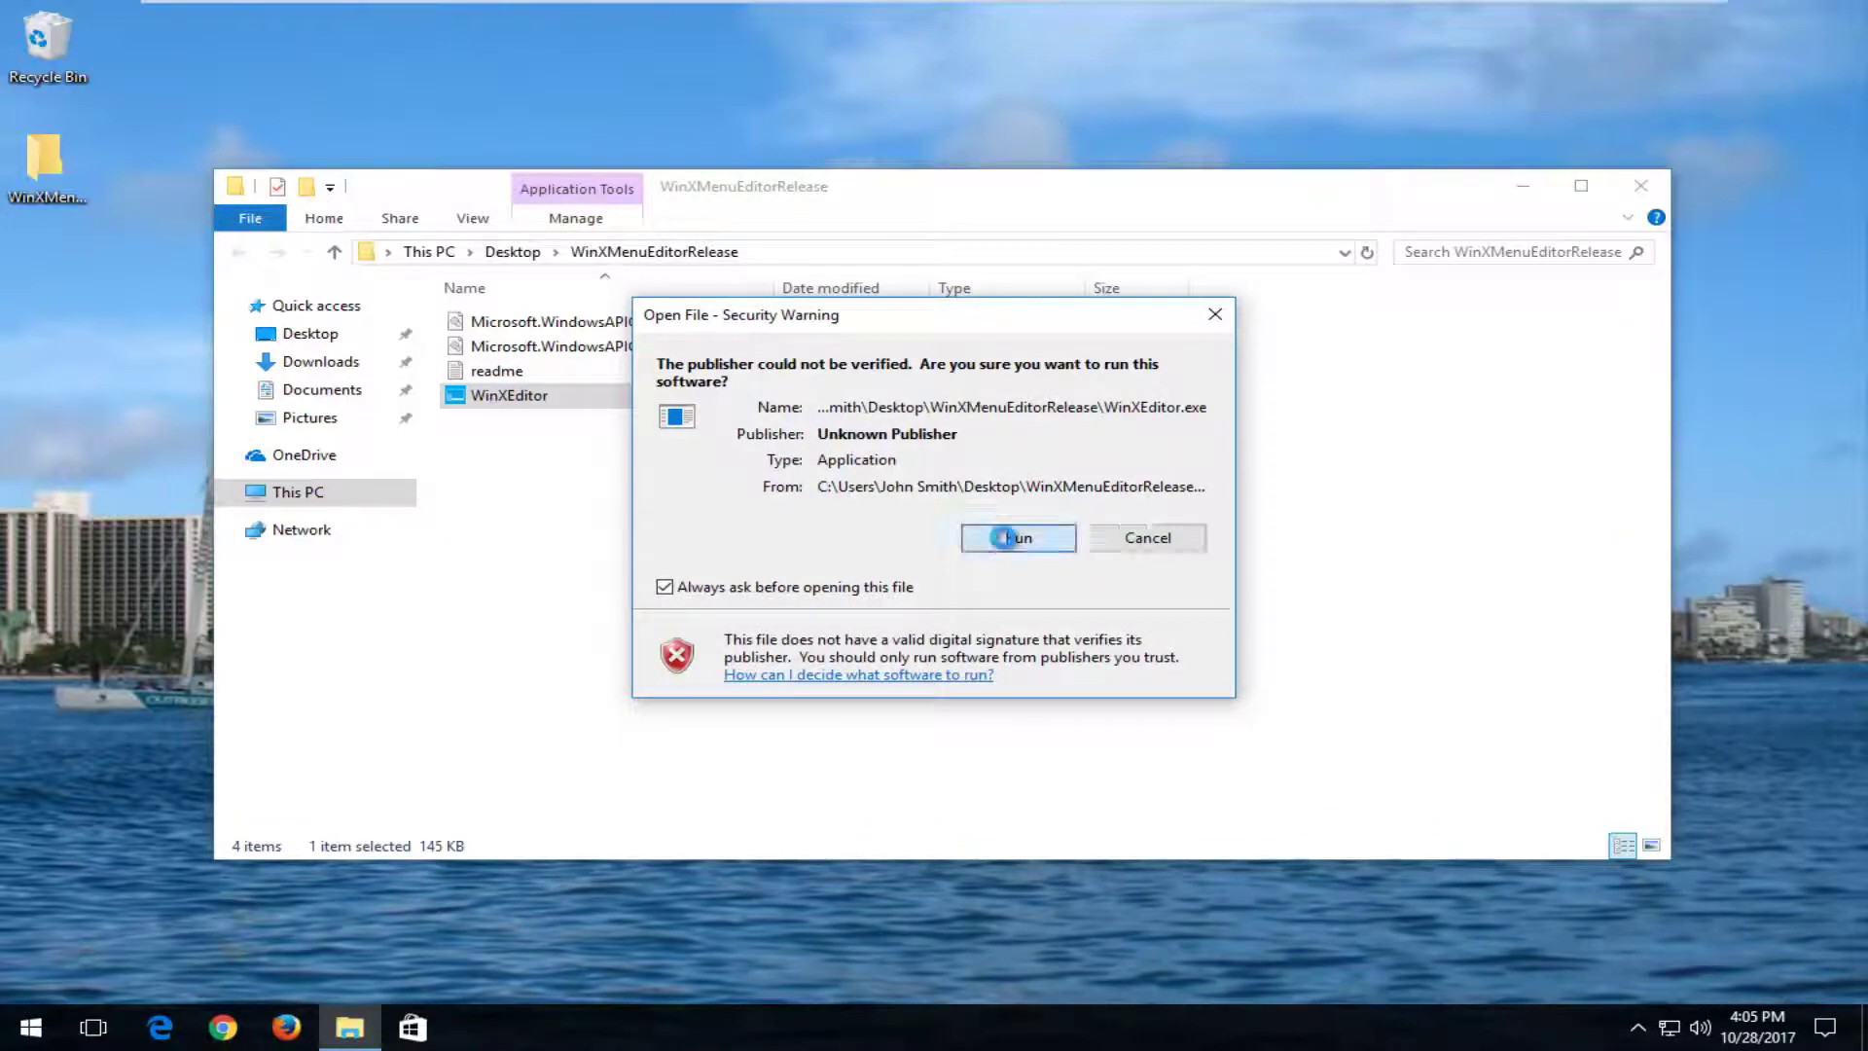
pyautogui.click(1522, 187)
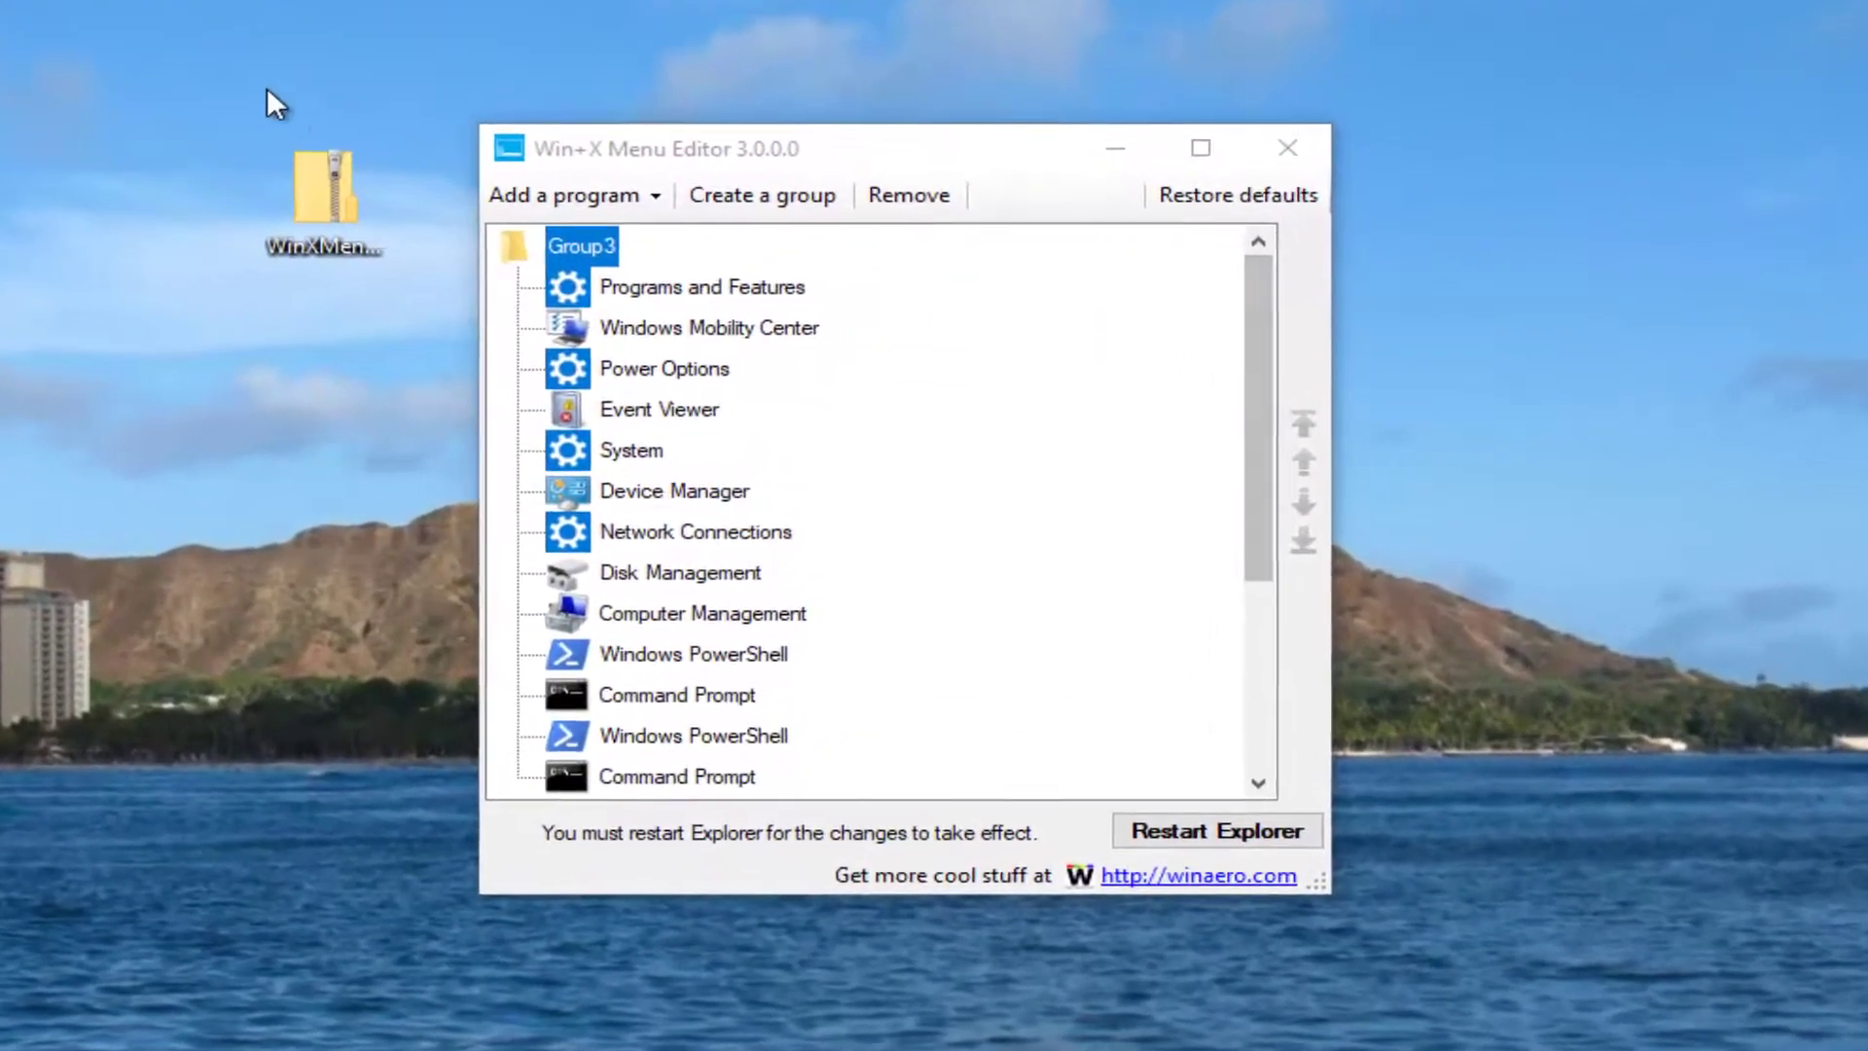
# Rename Group2's Control Panel entry to 'Settings' using its right-click Rename option.
pyautogui.moveTo(325, 190); pyautogui.dragTo(44, 189)
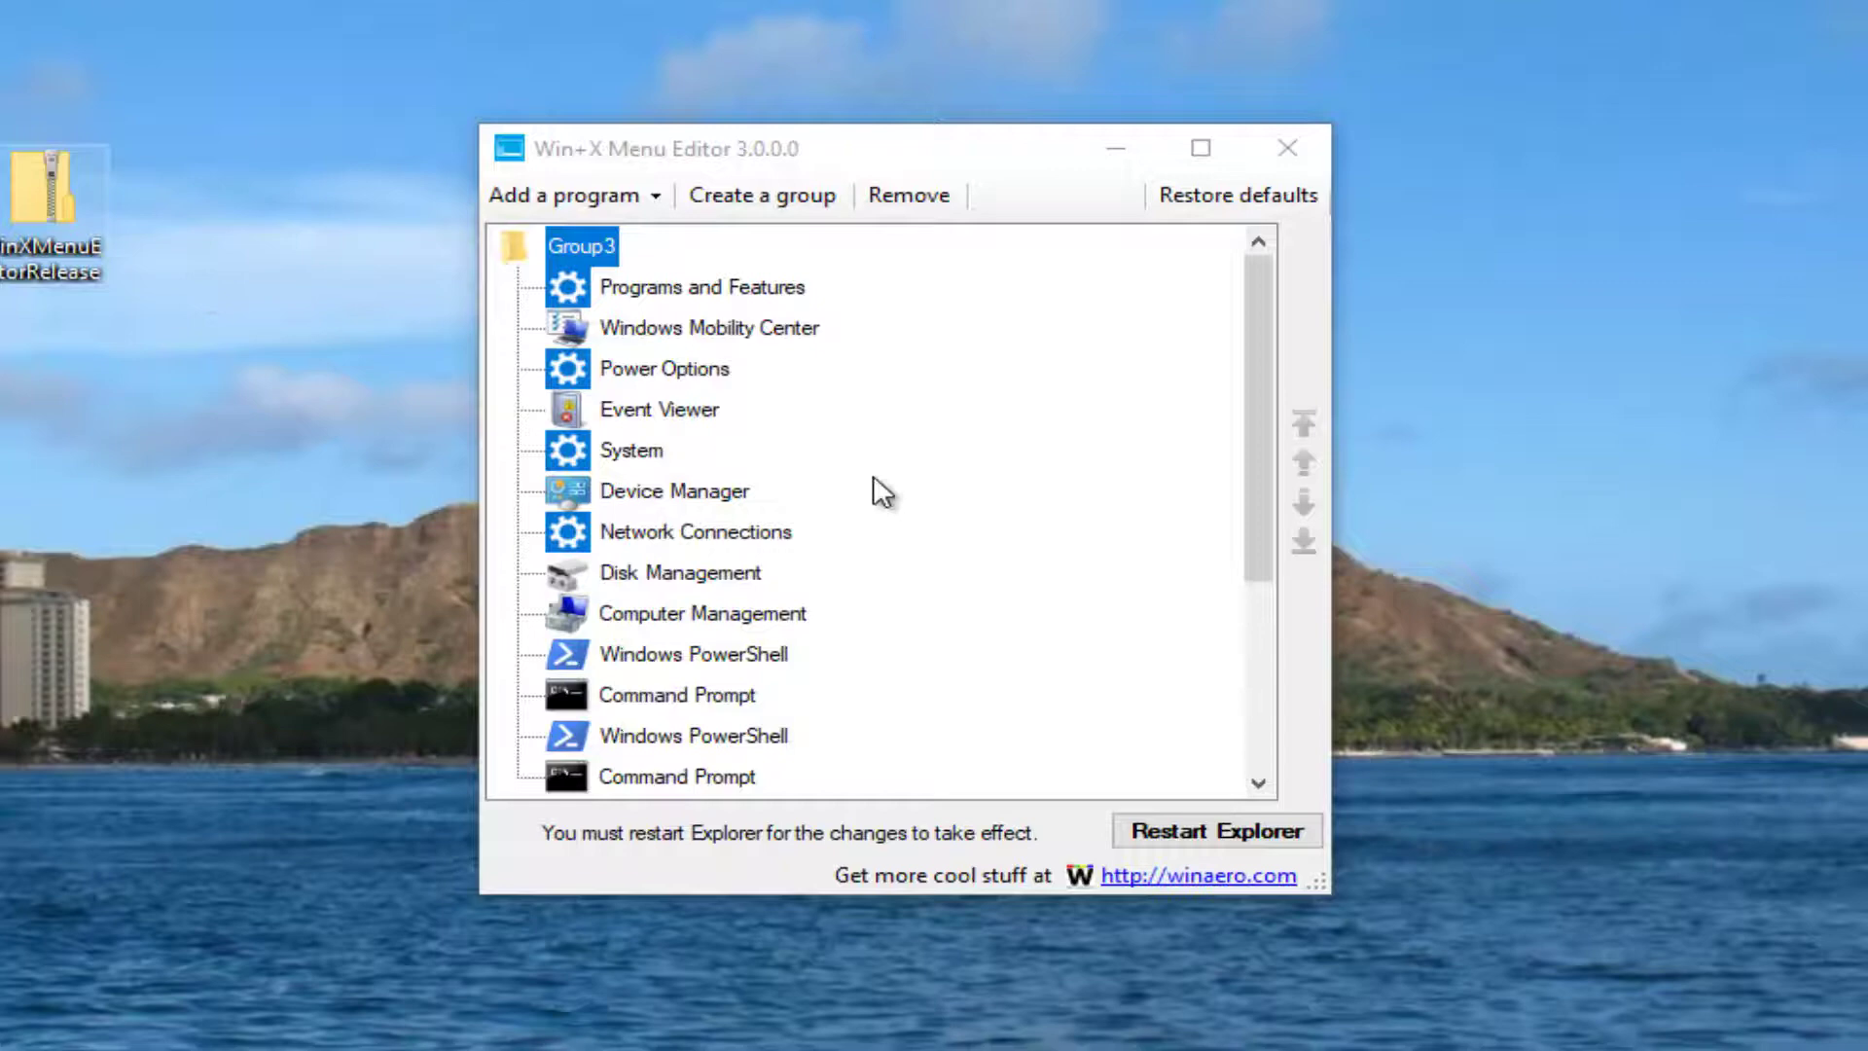
pyautogui.moveTo(1258, 311); pyautogui.dragTo(1197, 572)
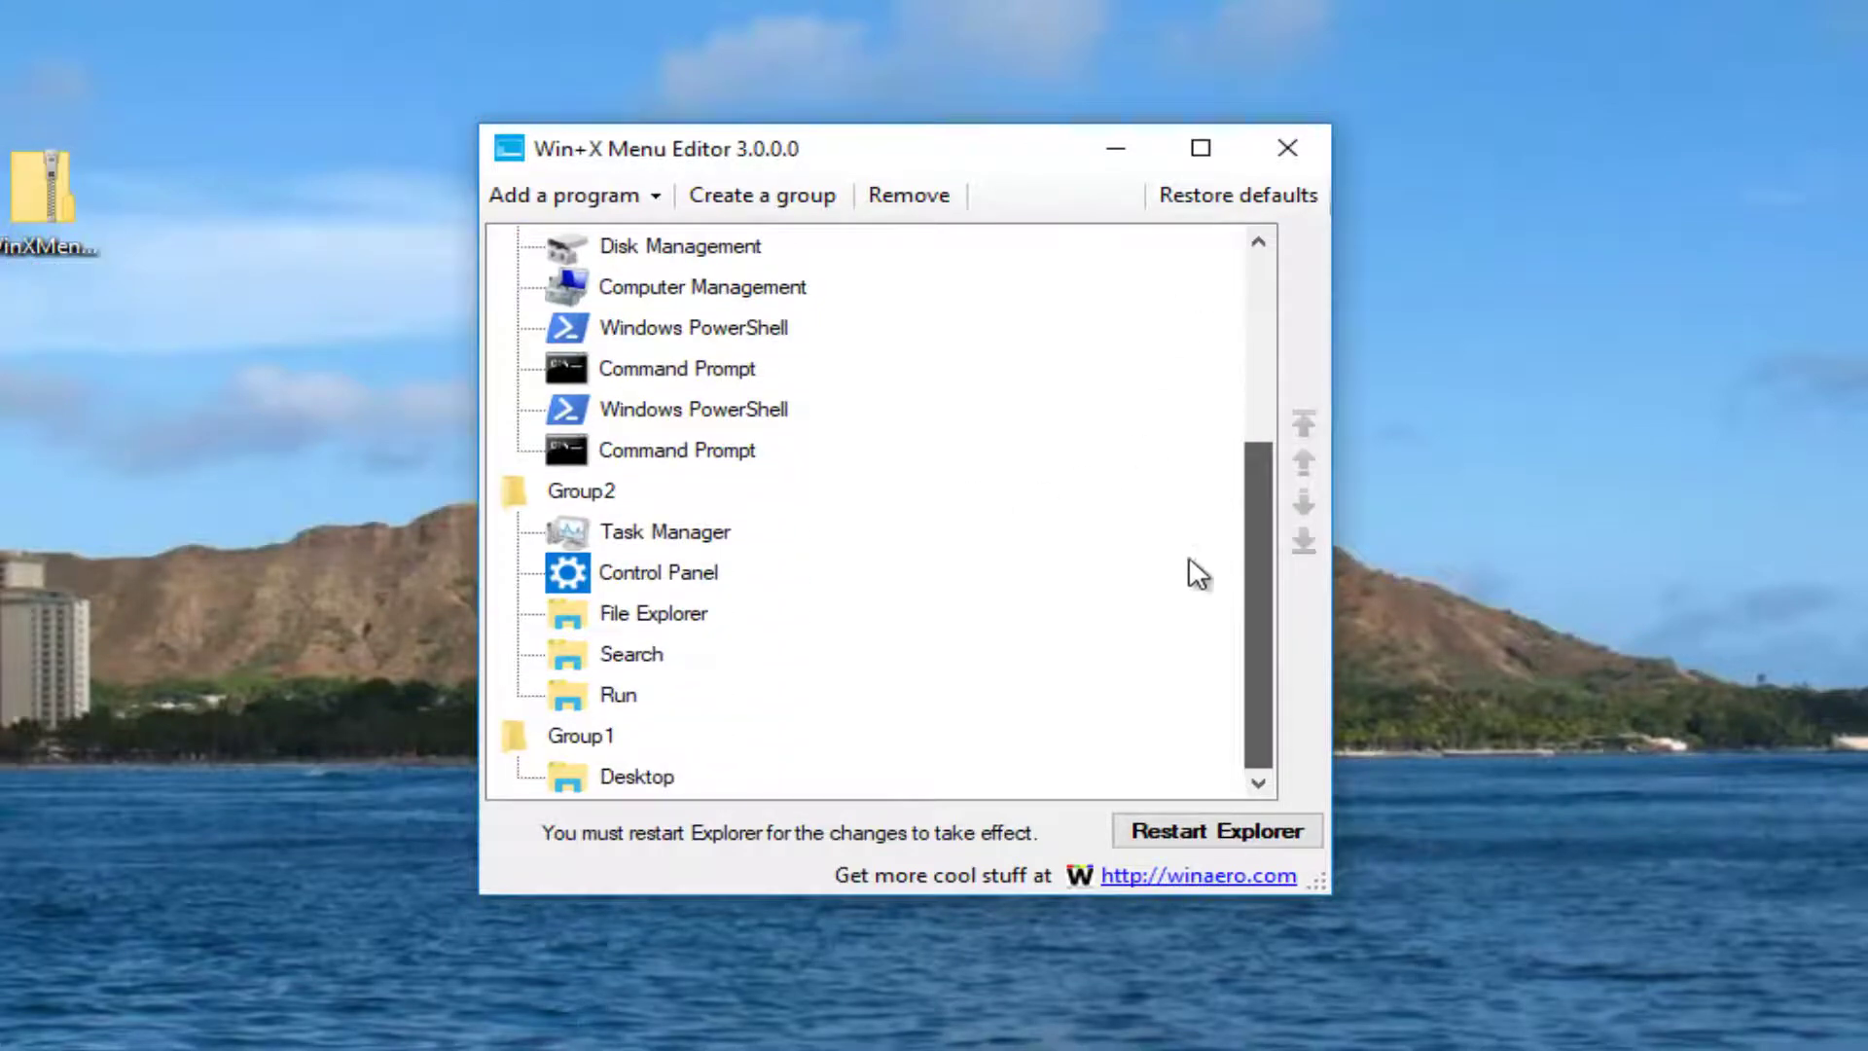
pyautogui.click(591, 582)
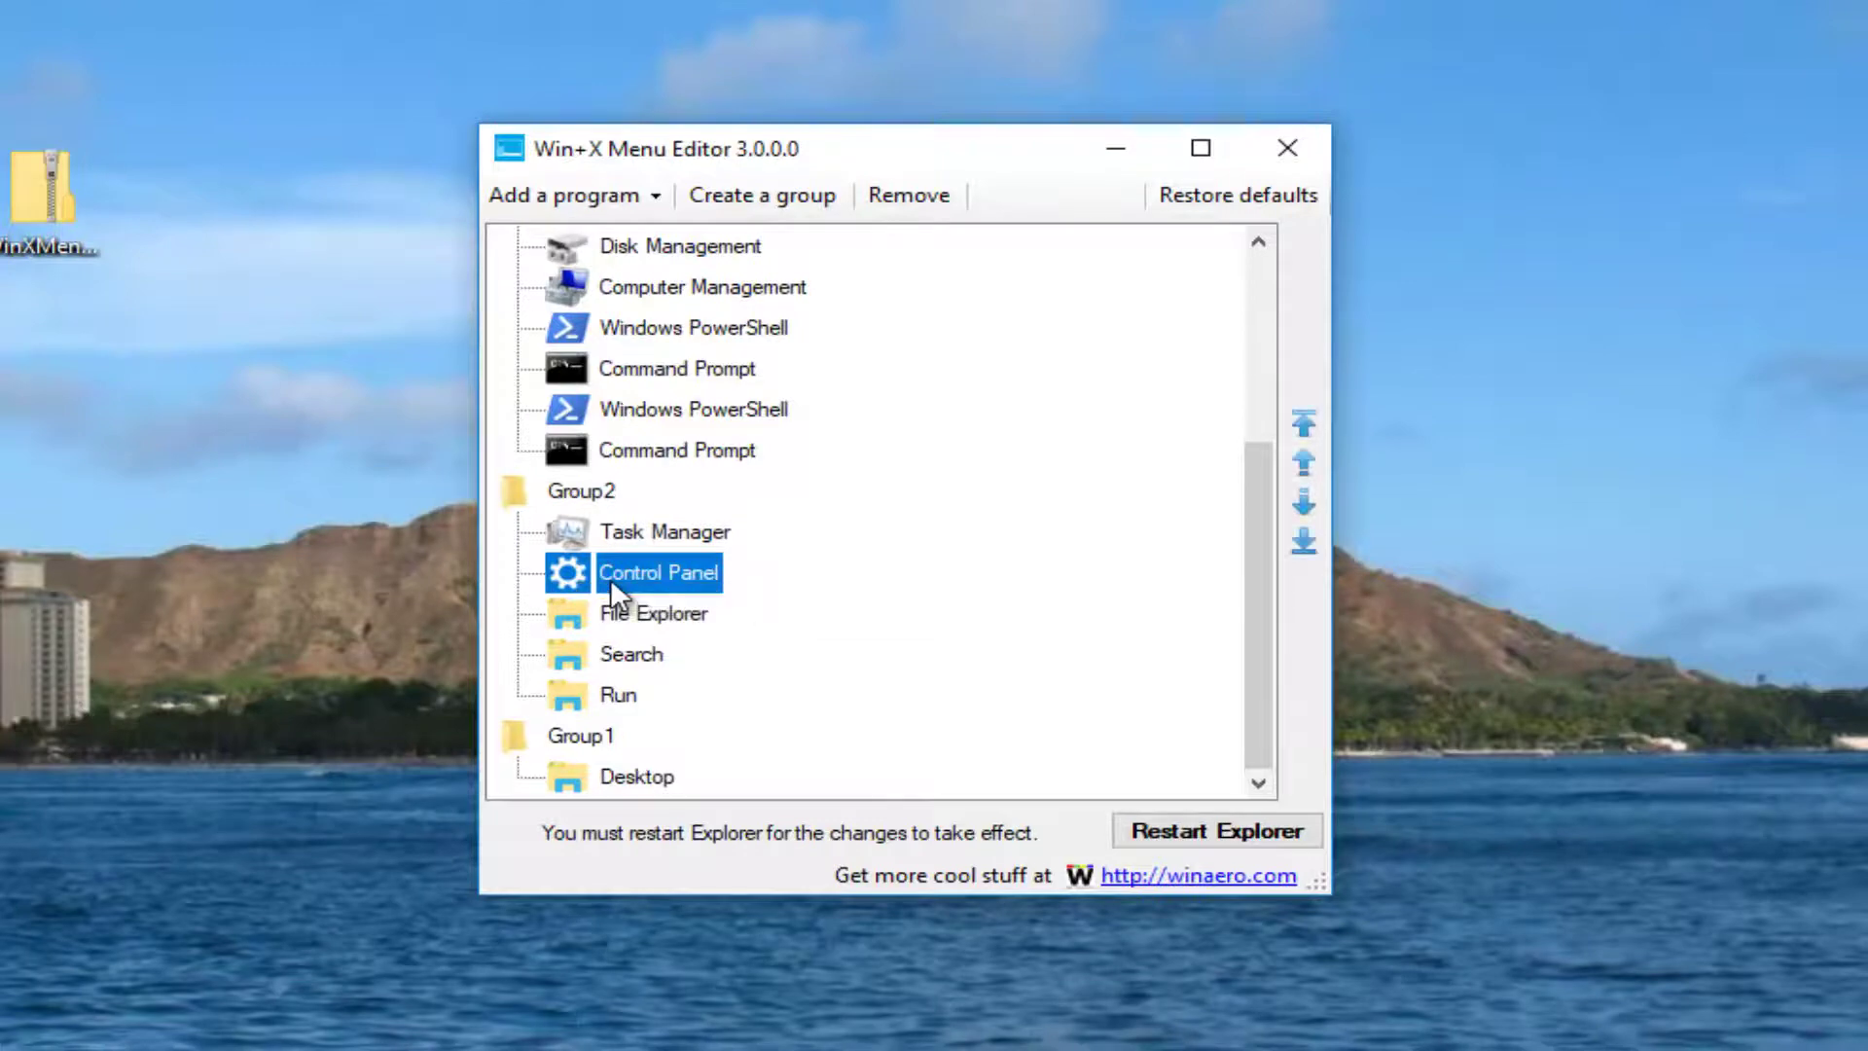
pyautogui.rightClick(610, 578)
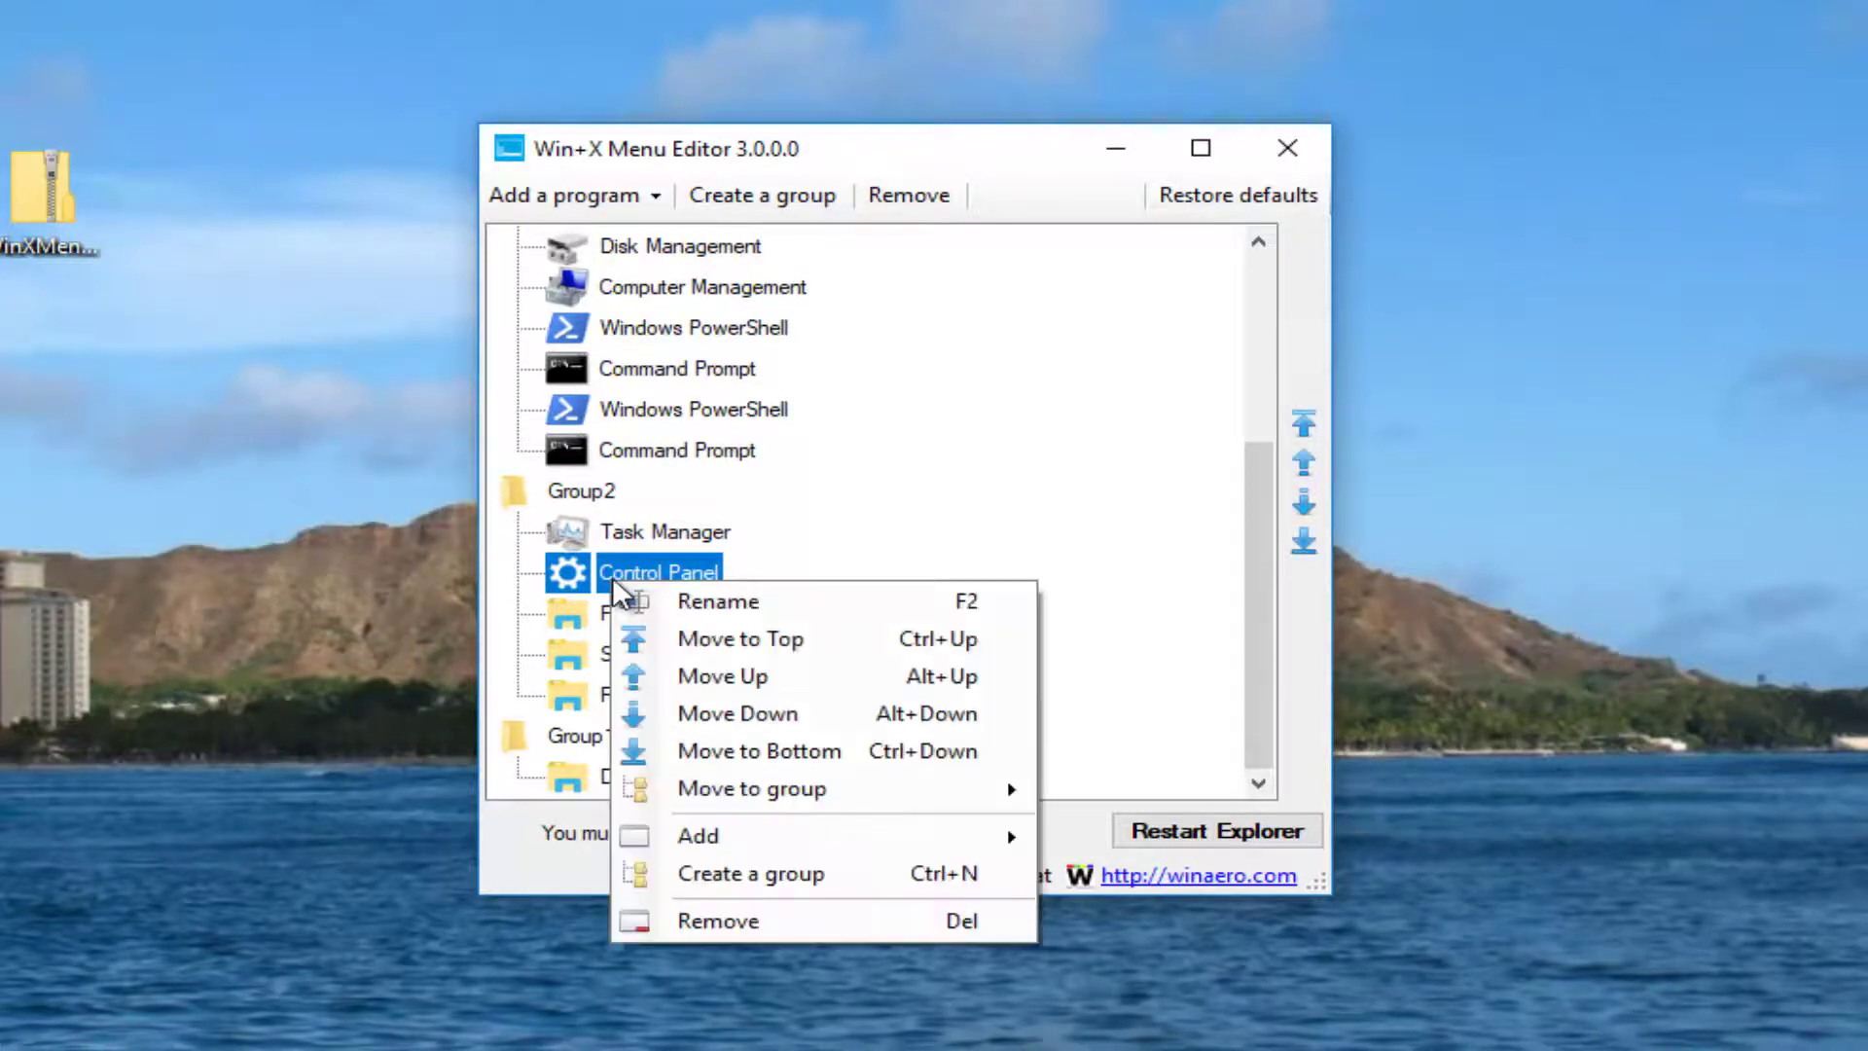
pyautogui.click(716, 599)
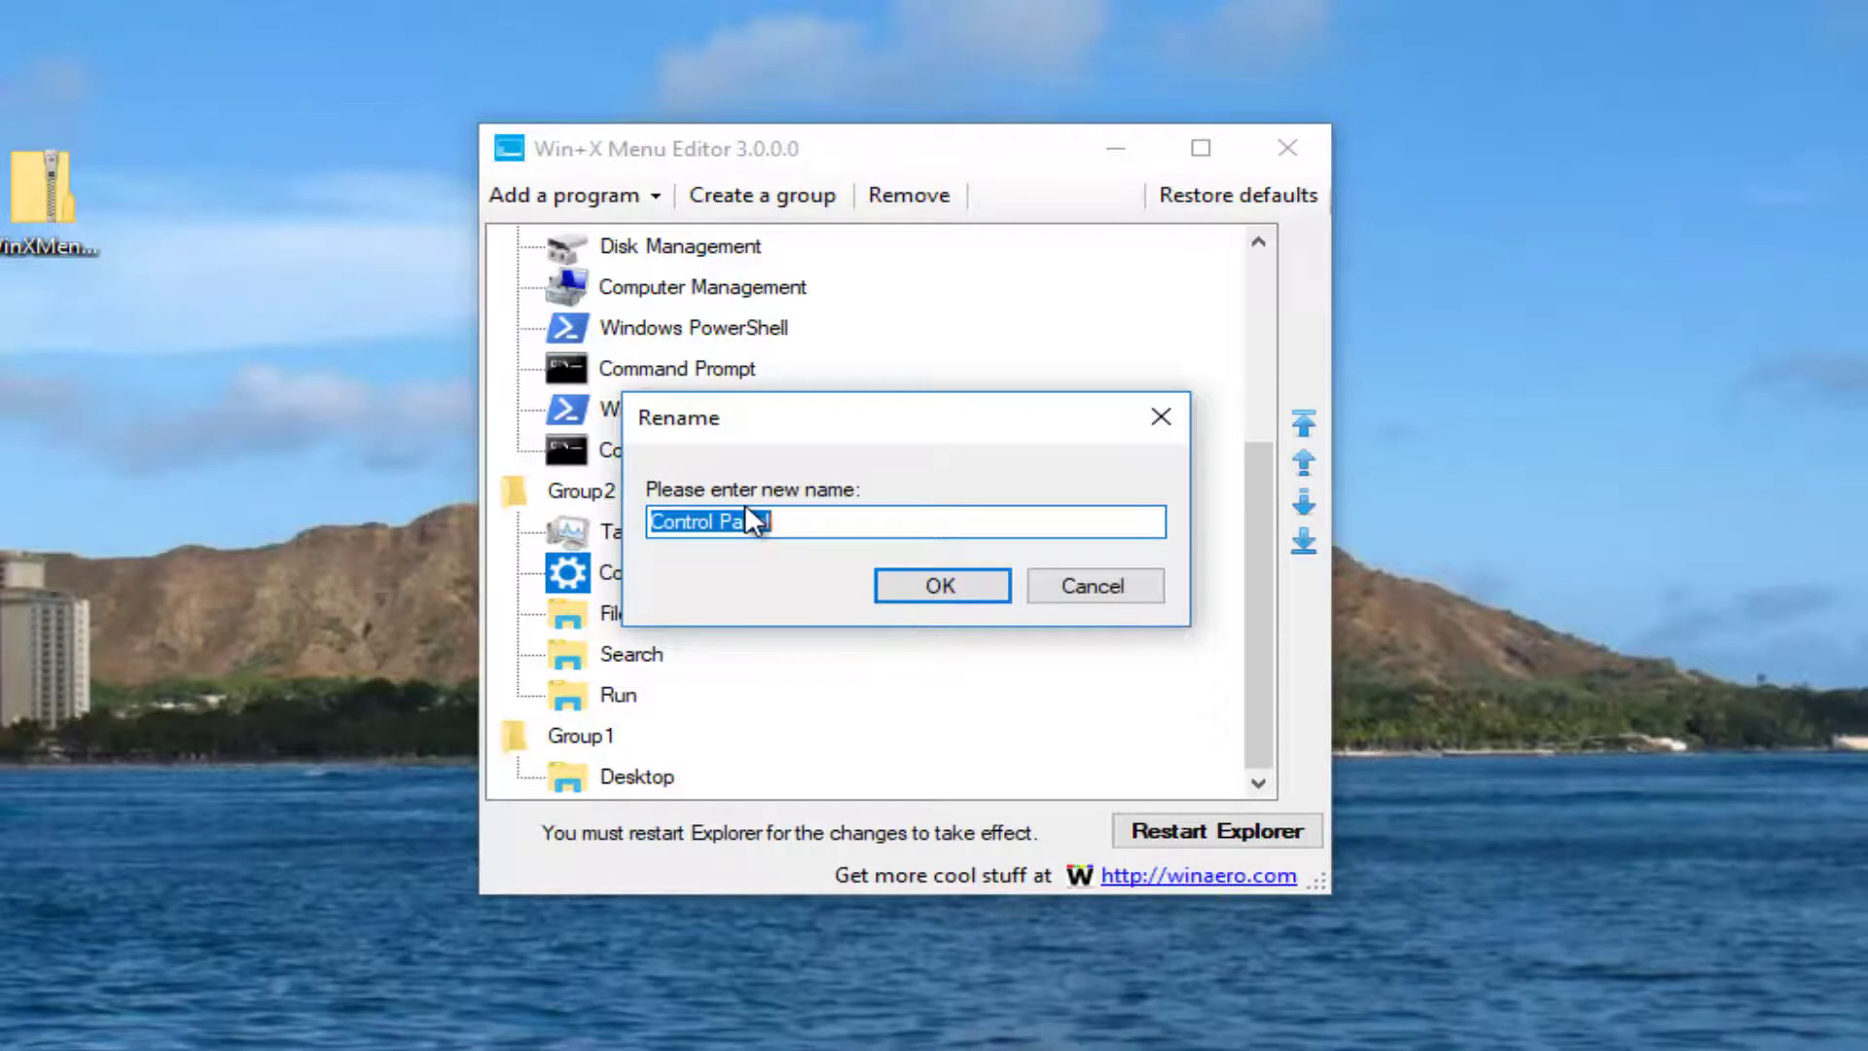
pyautogui.write('Settings')
pyautogui.click(915, 584)
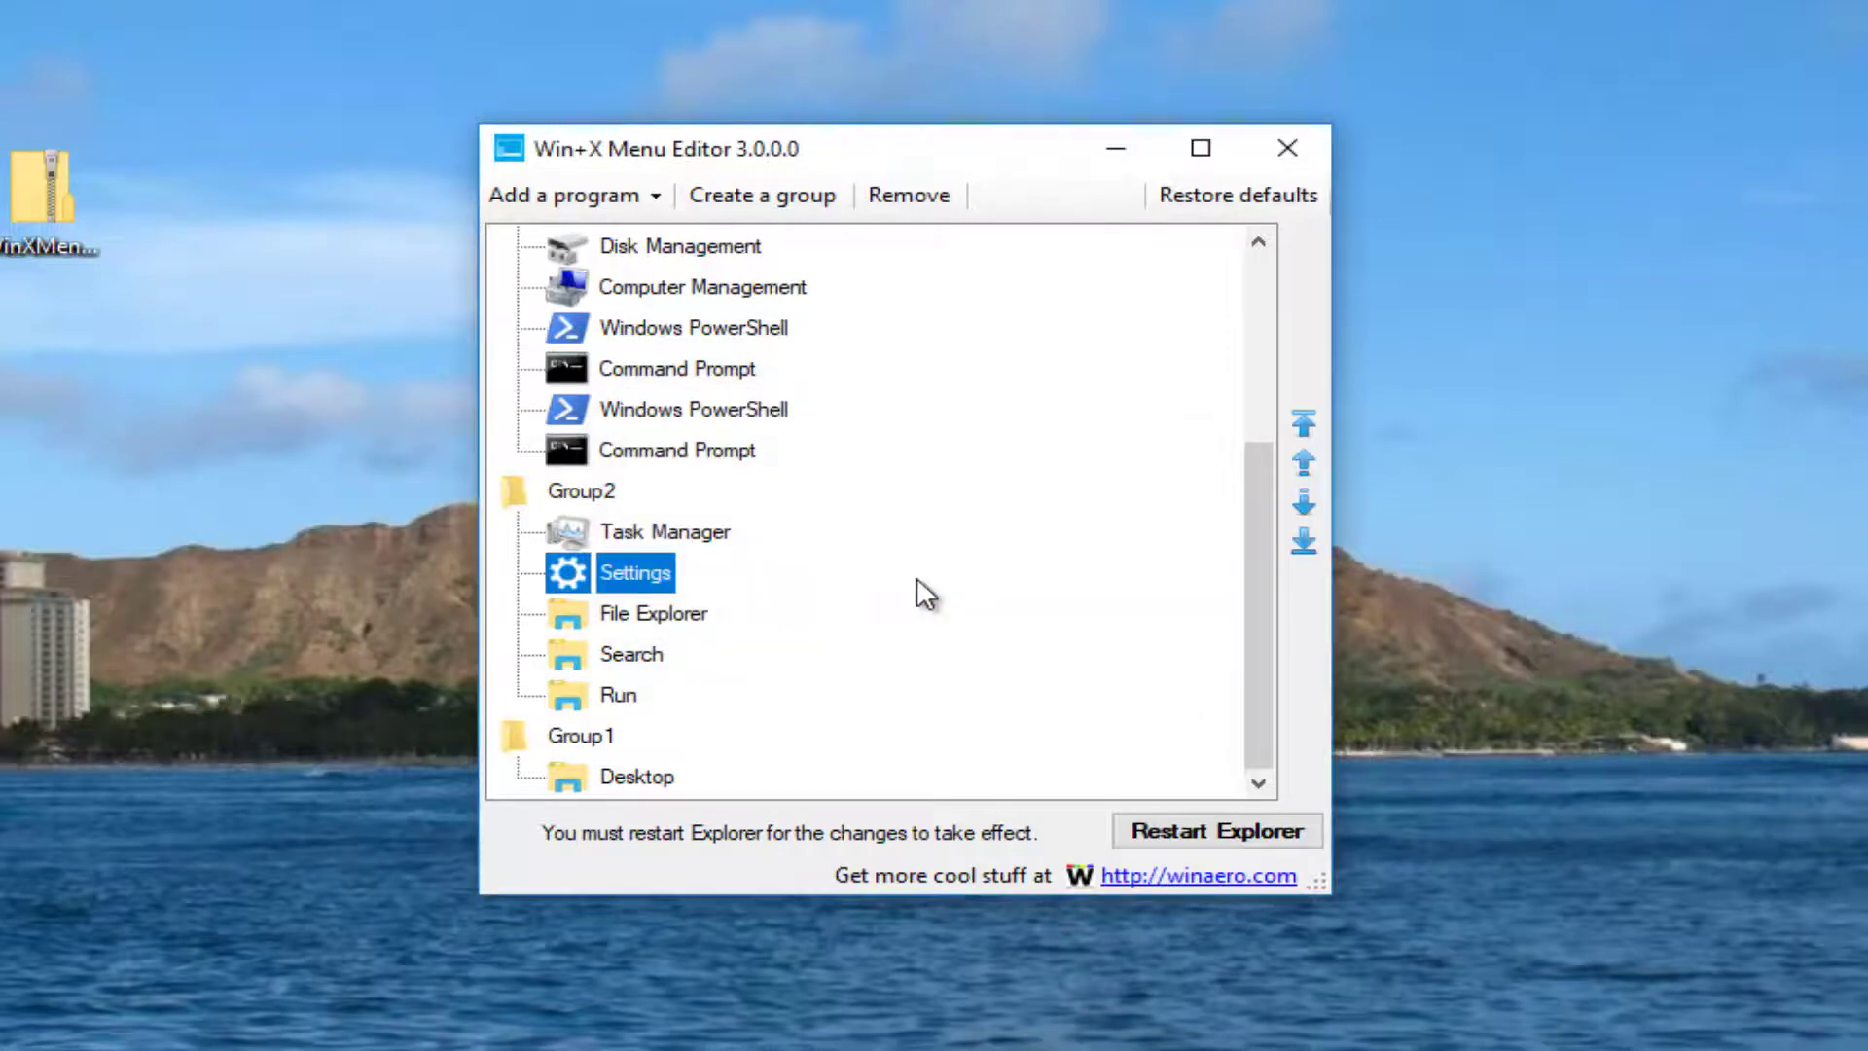
# Add the Control Panel item to Group2 via Add > Add a Control Panel item and Select.
pyautogui.click(584, 492)
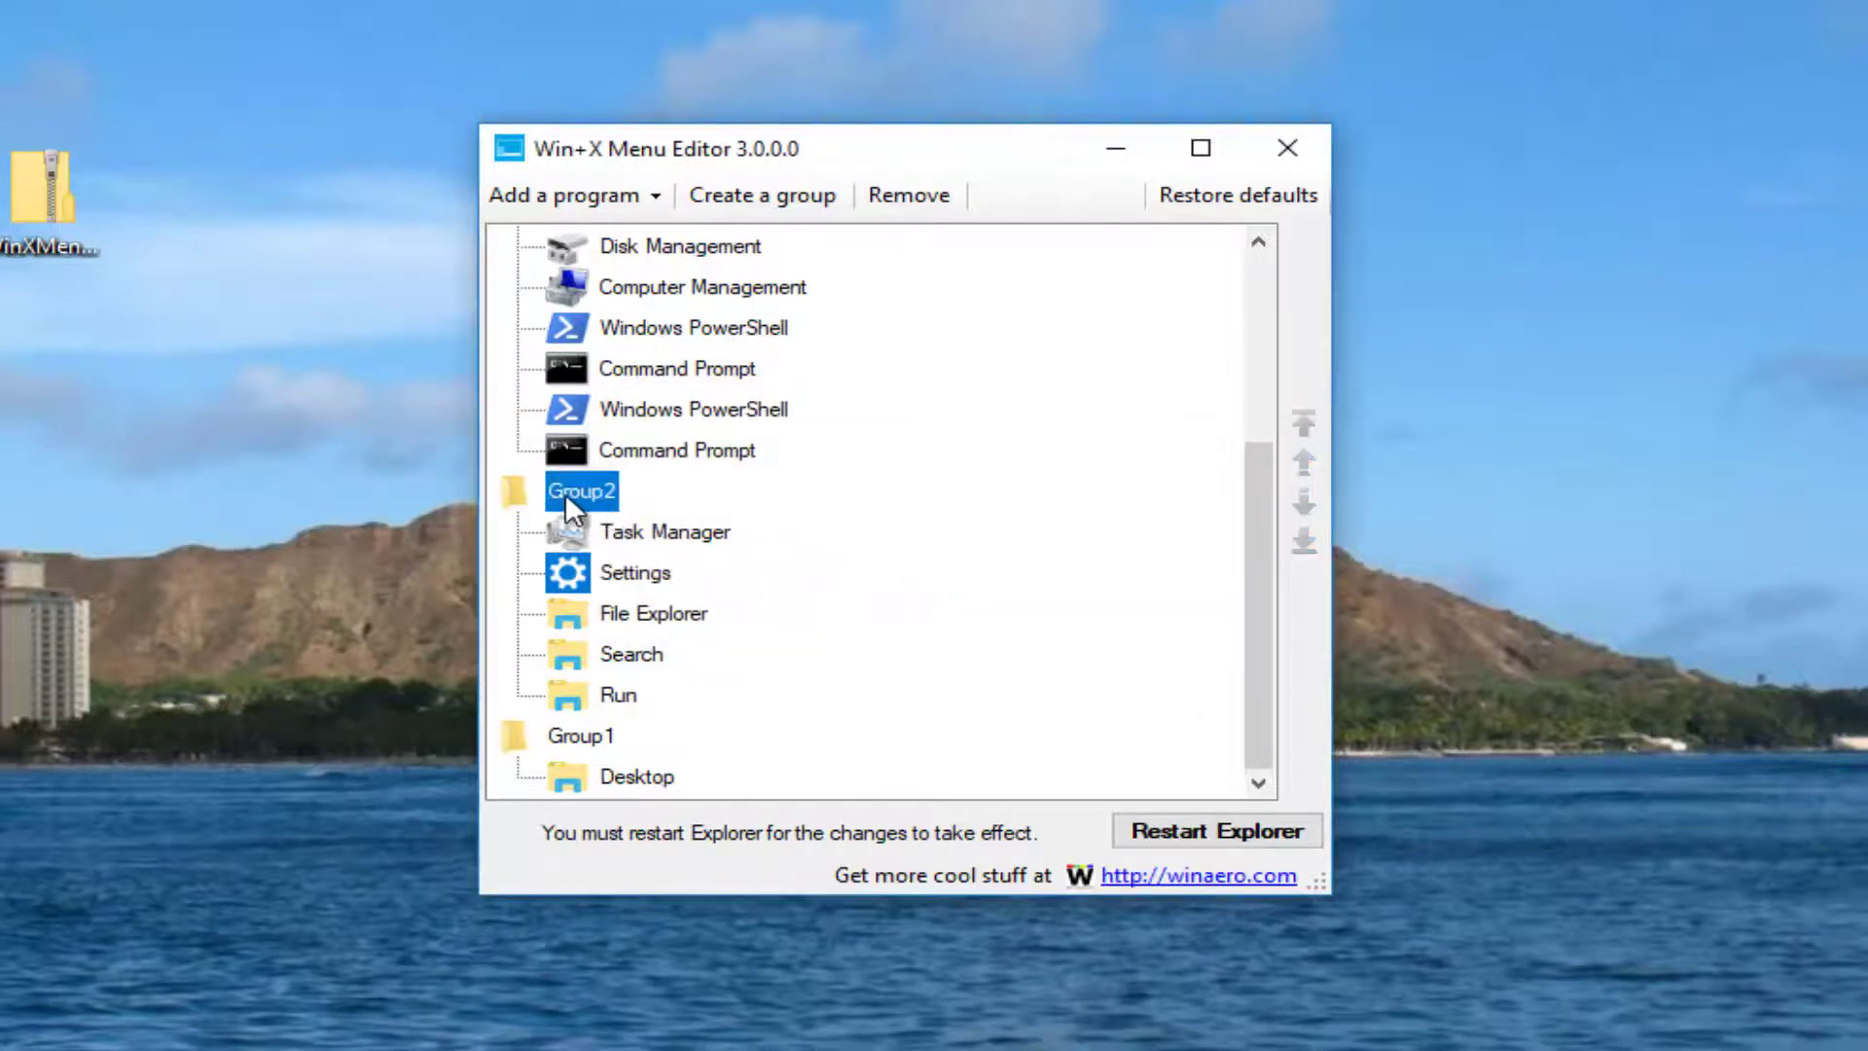
pyautogui.rightClick(572, 498)
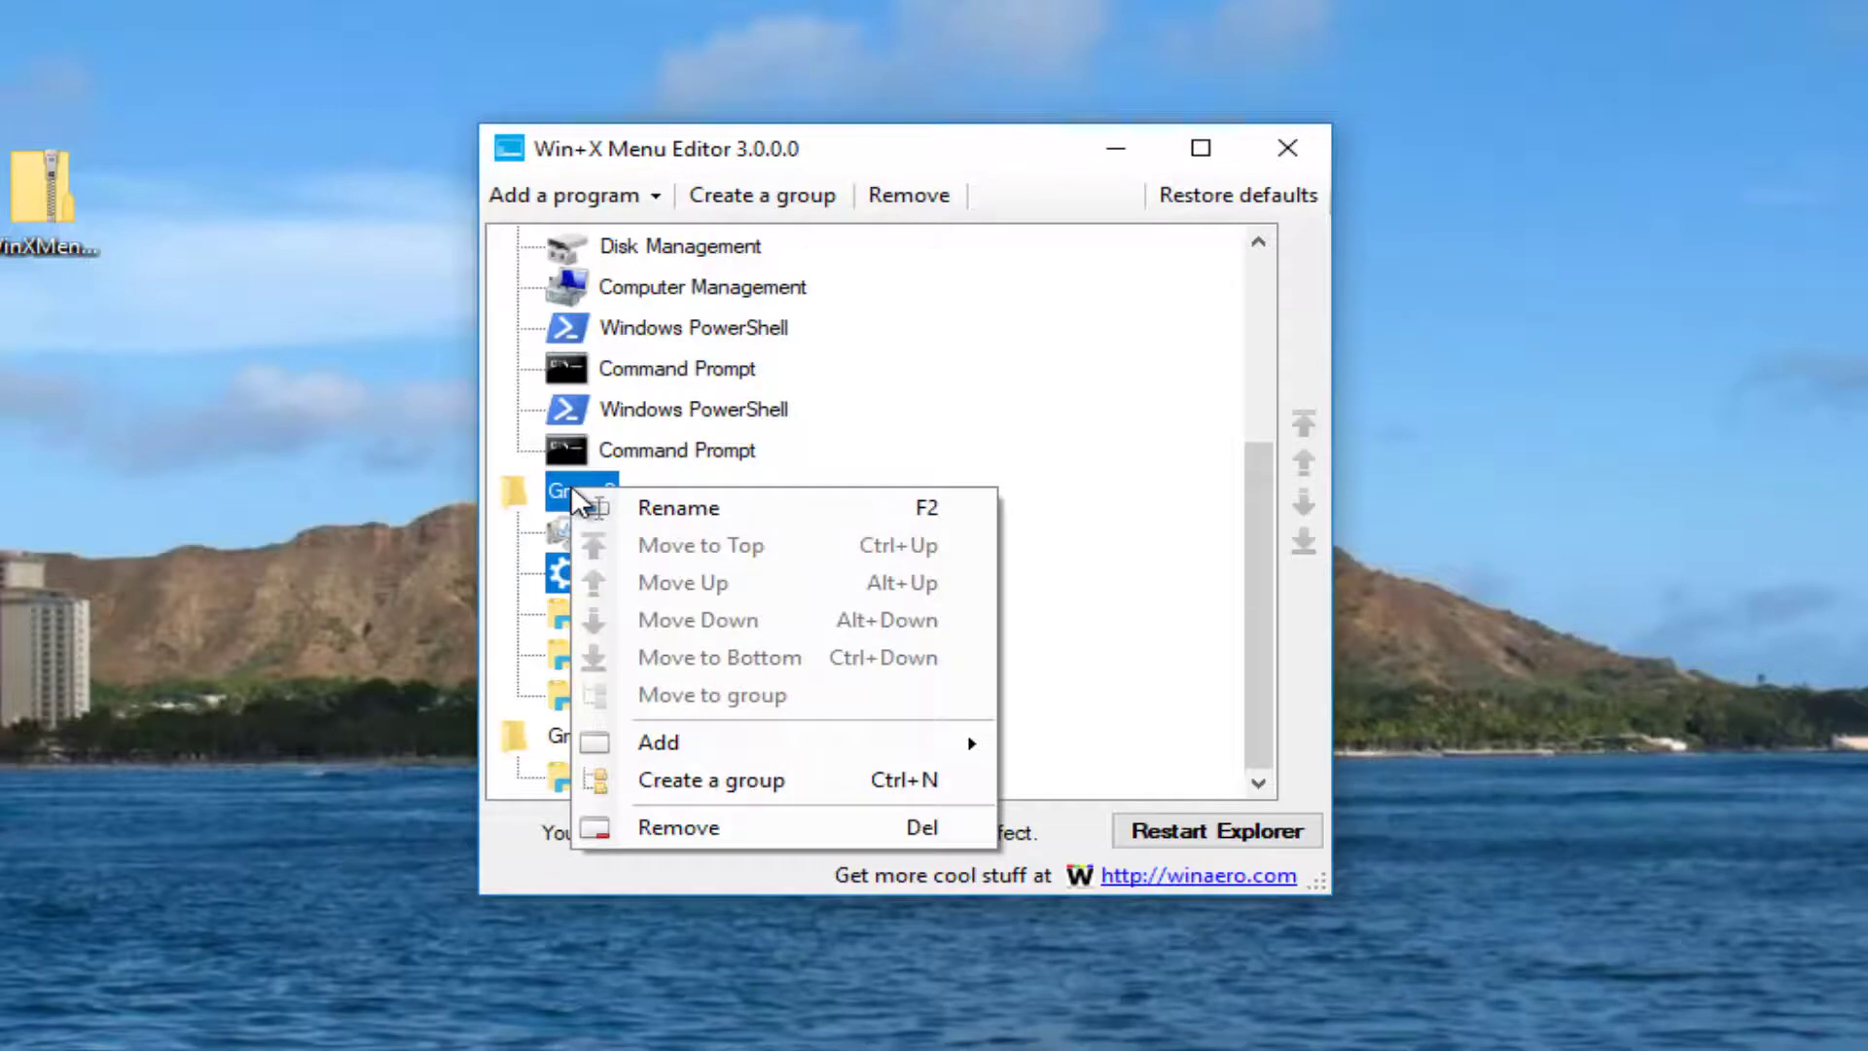
pyautogui.moveTo(658, 751)
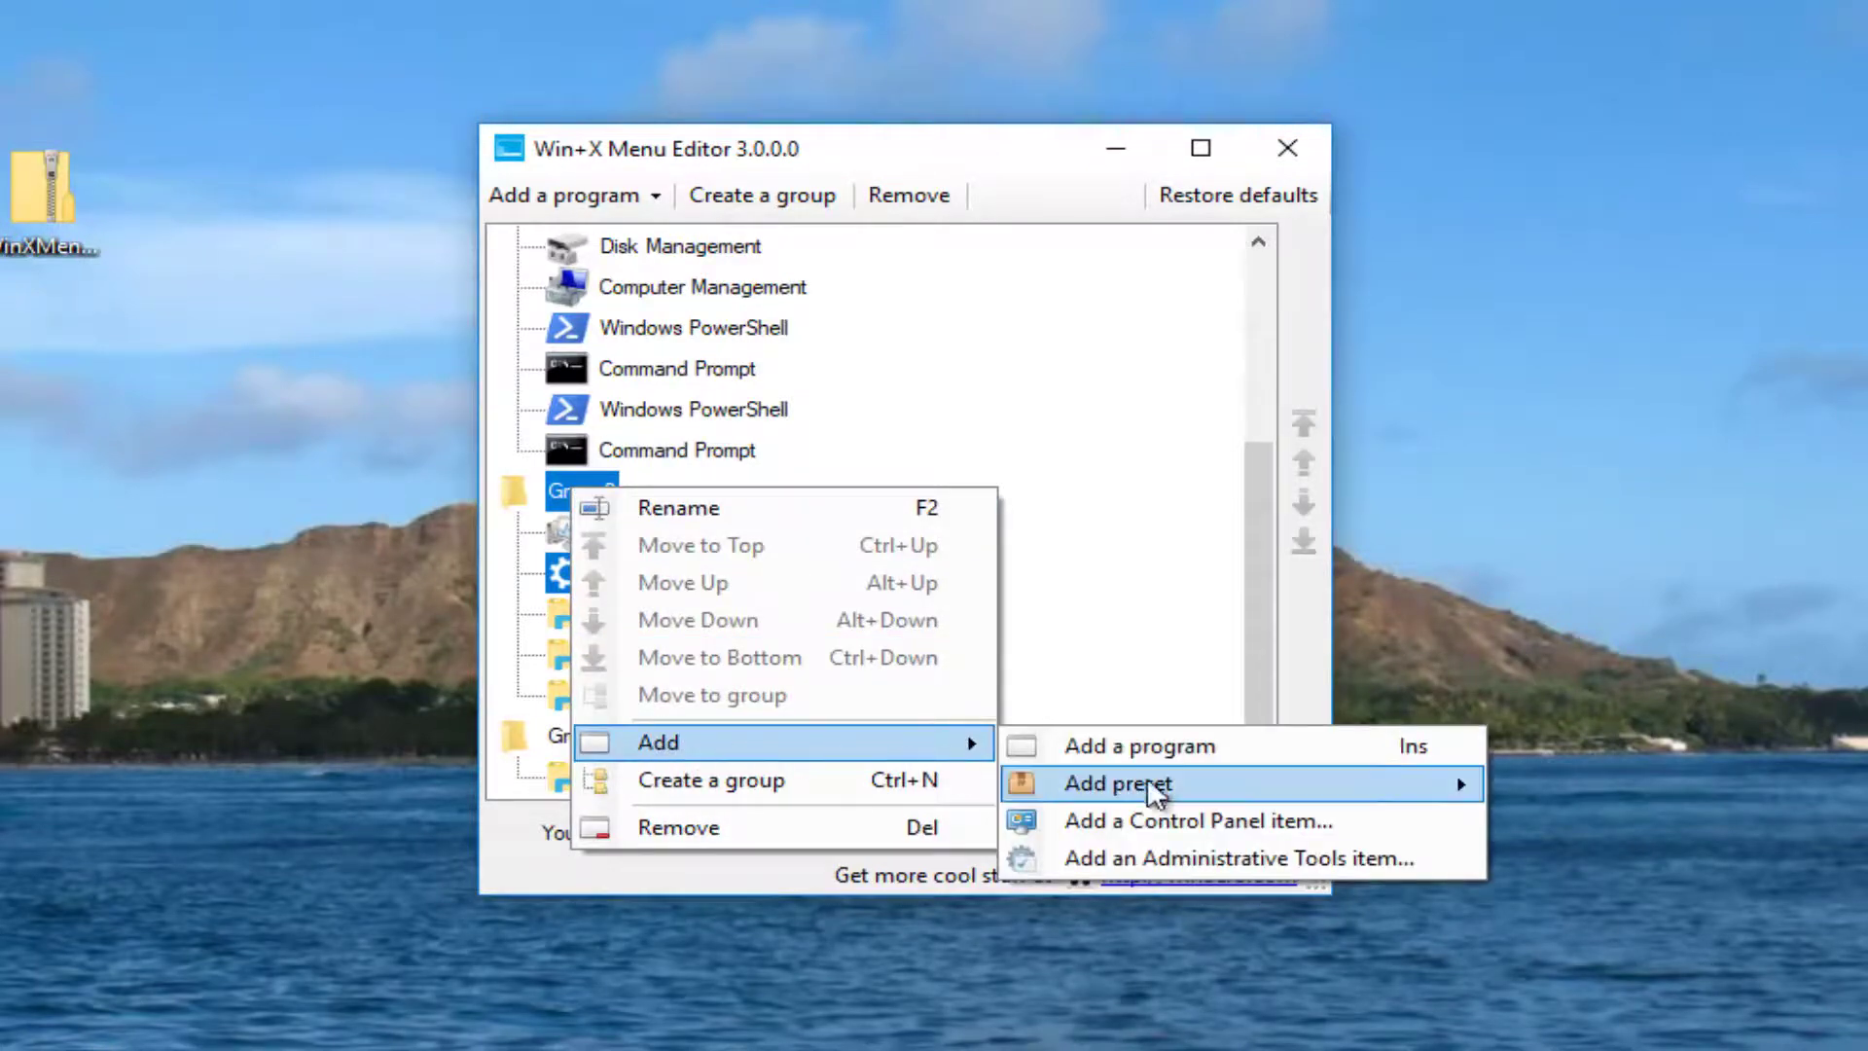
pyautogui.click(1120, 819)
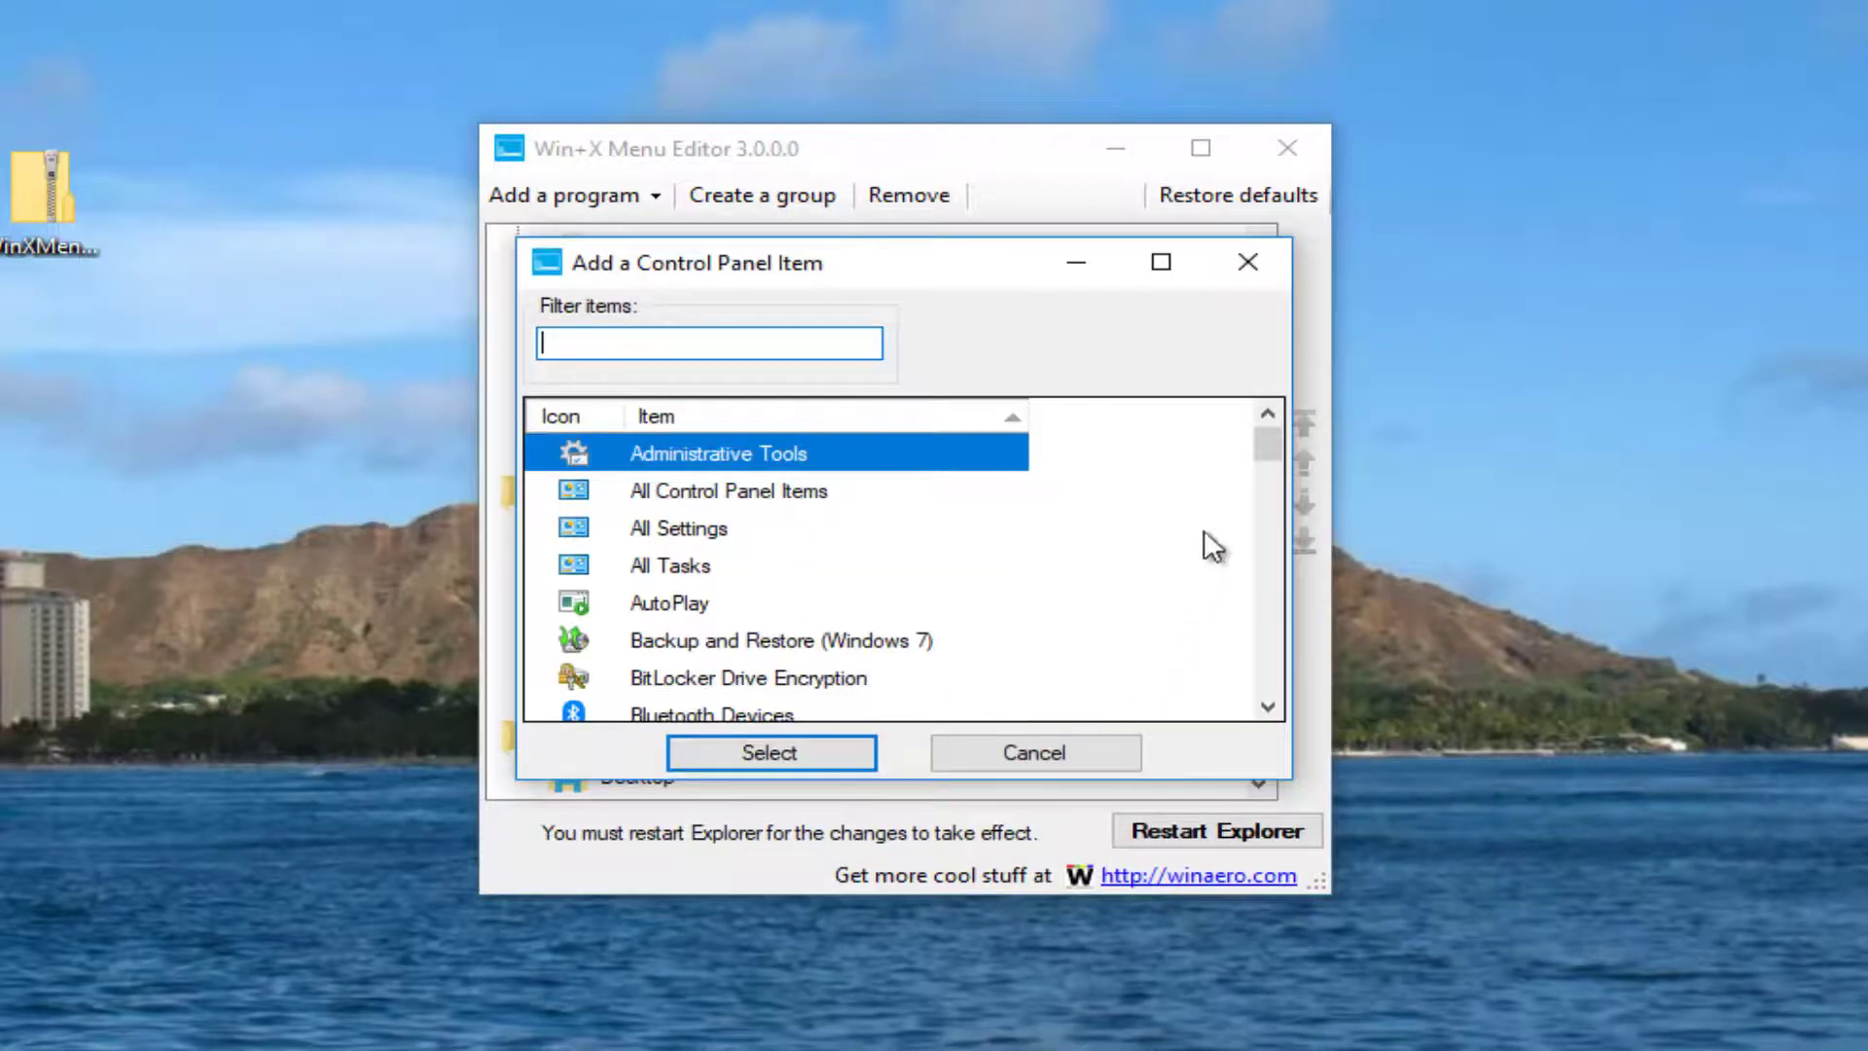
pyautogui.moveTo(1271, 446); pyautogui.dragTo(1269, 459)
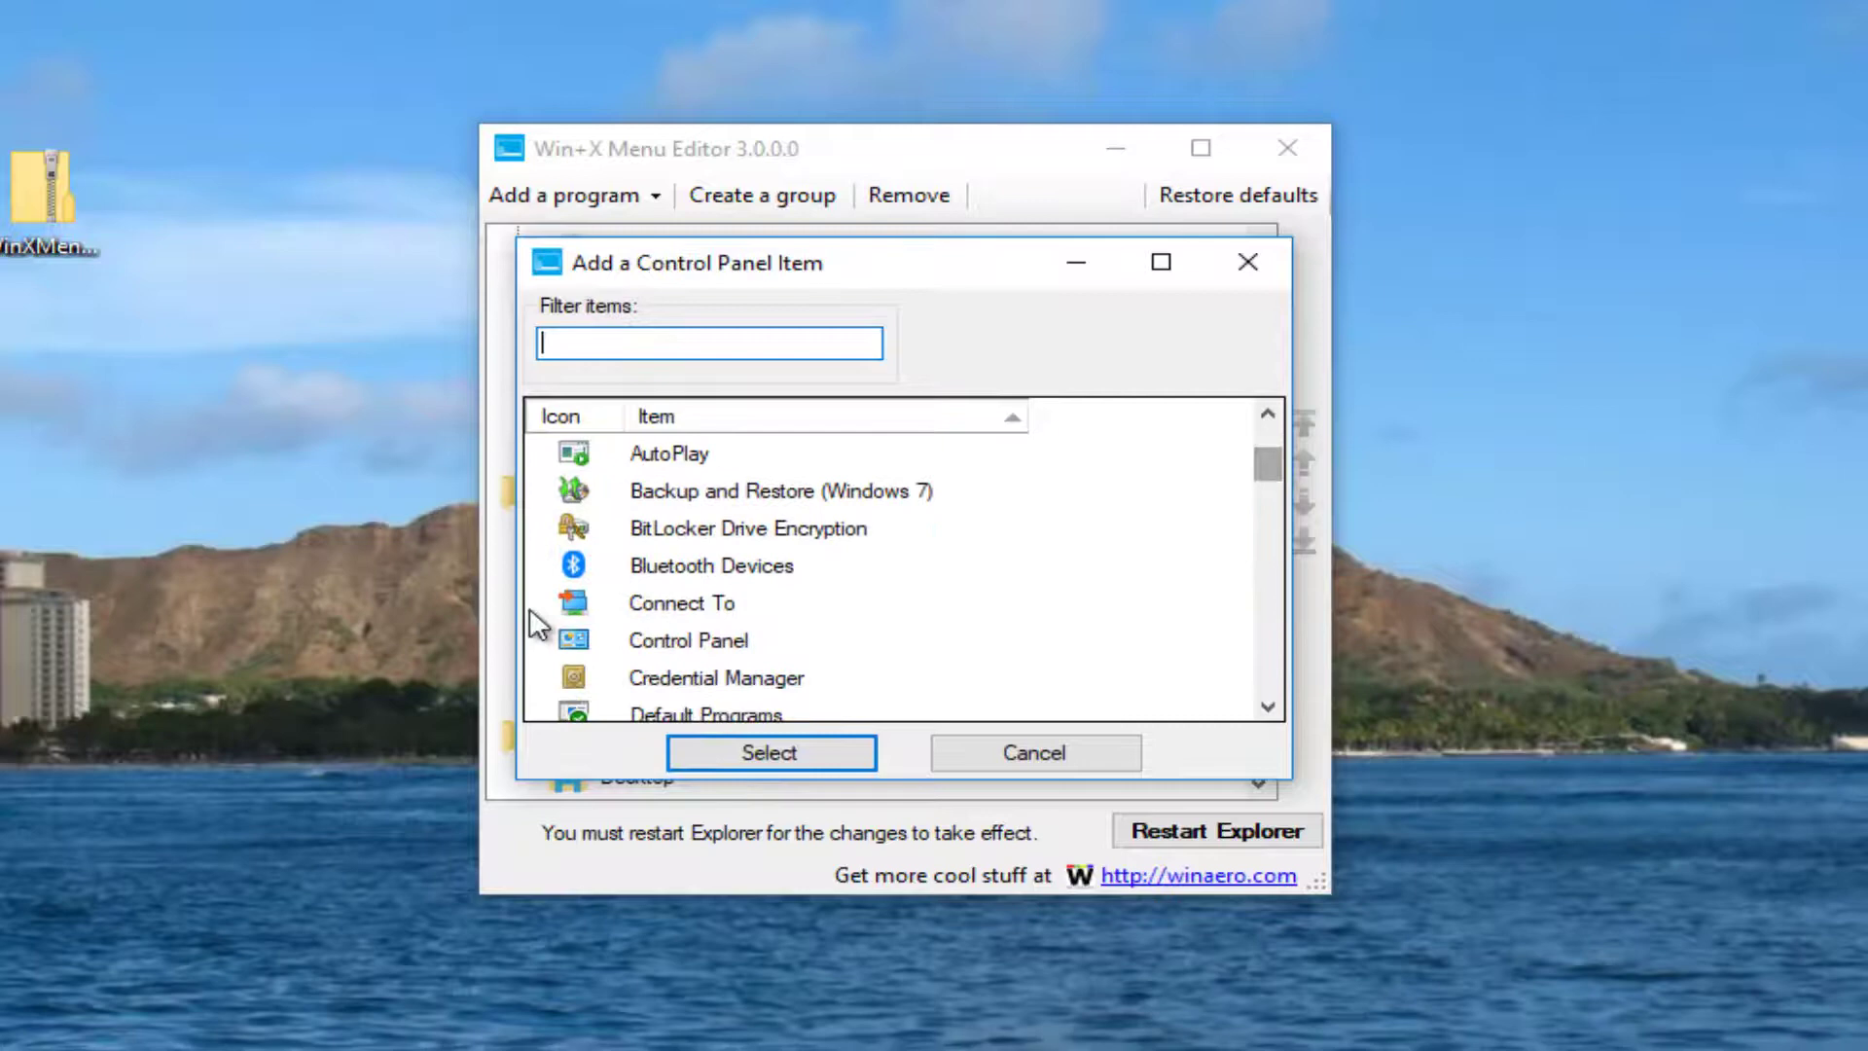
pyautogui.scroll(2, 681, 617)
pyautogui.scroll(-2, 715, 564)
pyautogui.click(681, 565)
pyautogui.scroll(-1, 681, 562)
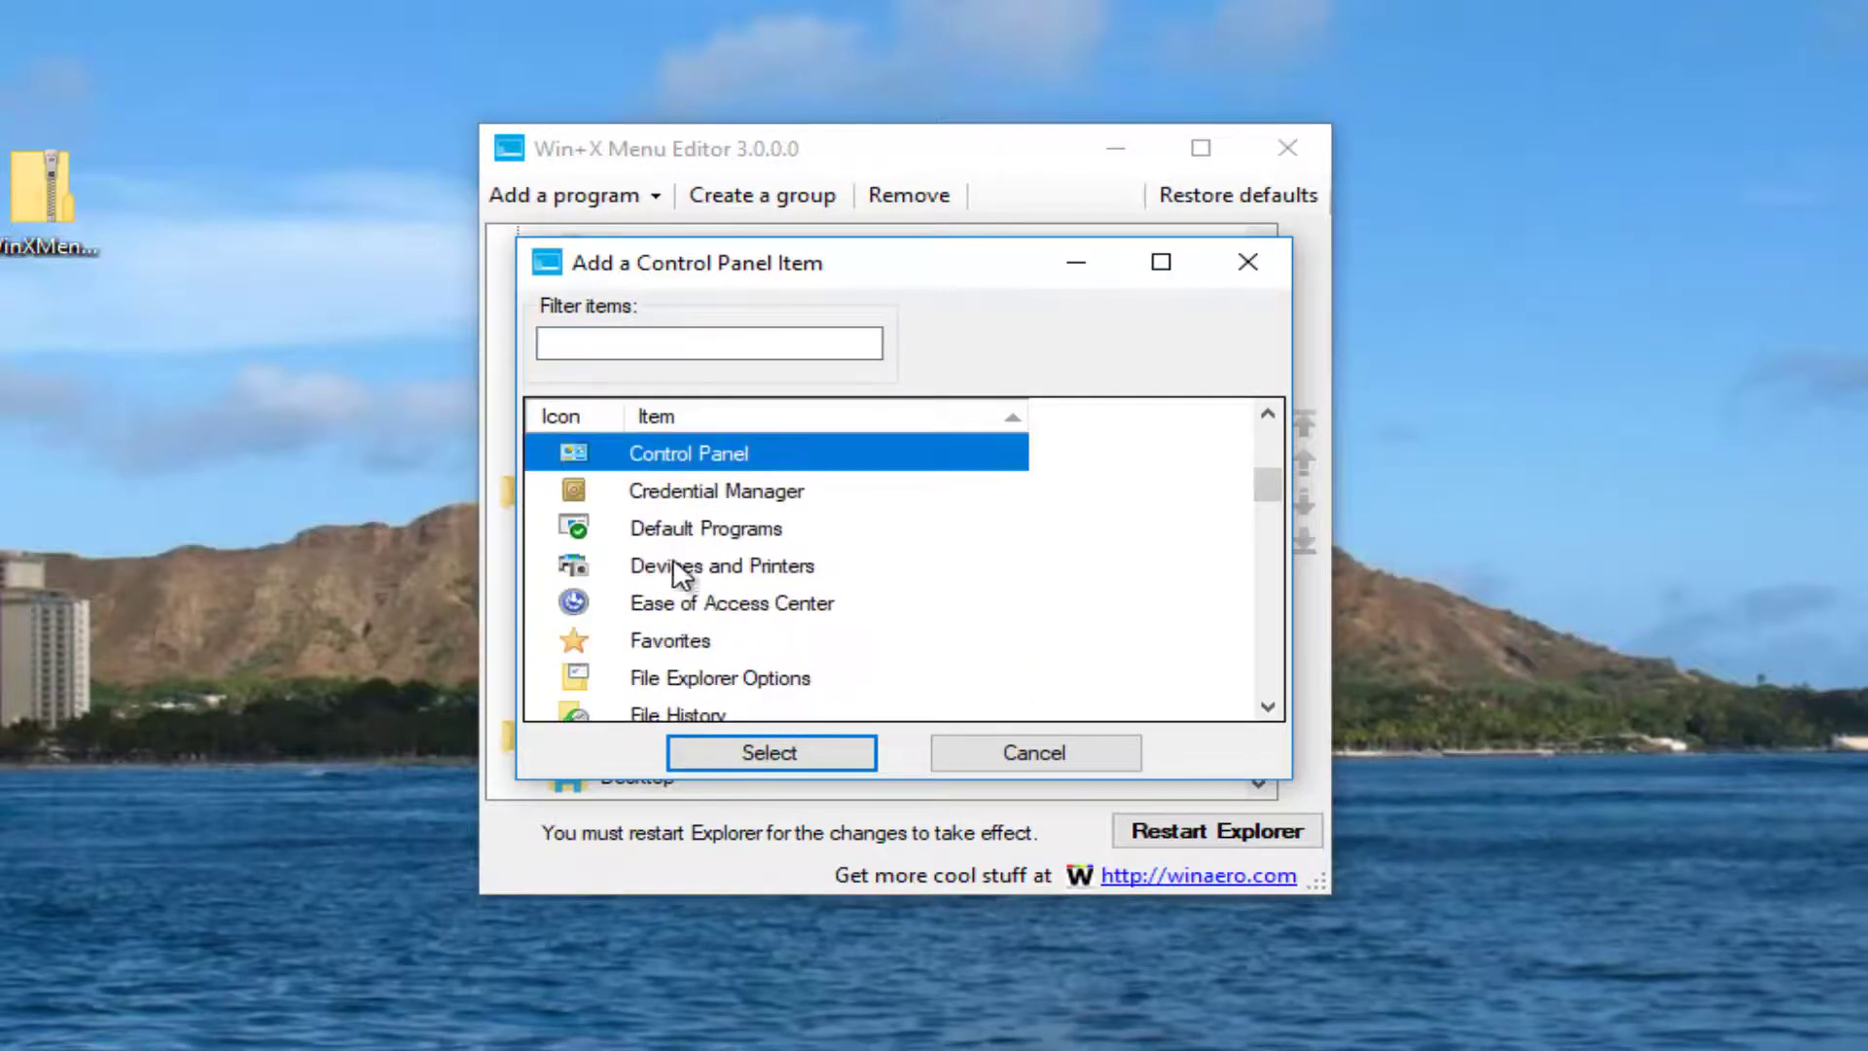
pyautogui.scroll(1, 671, 545)
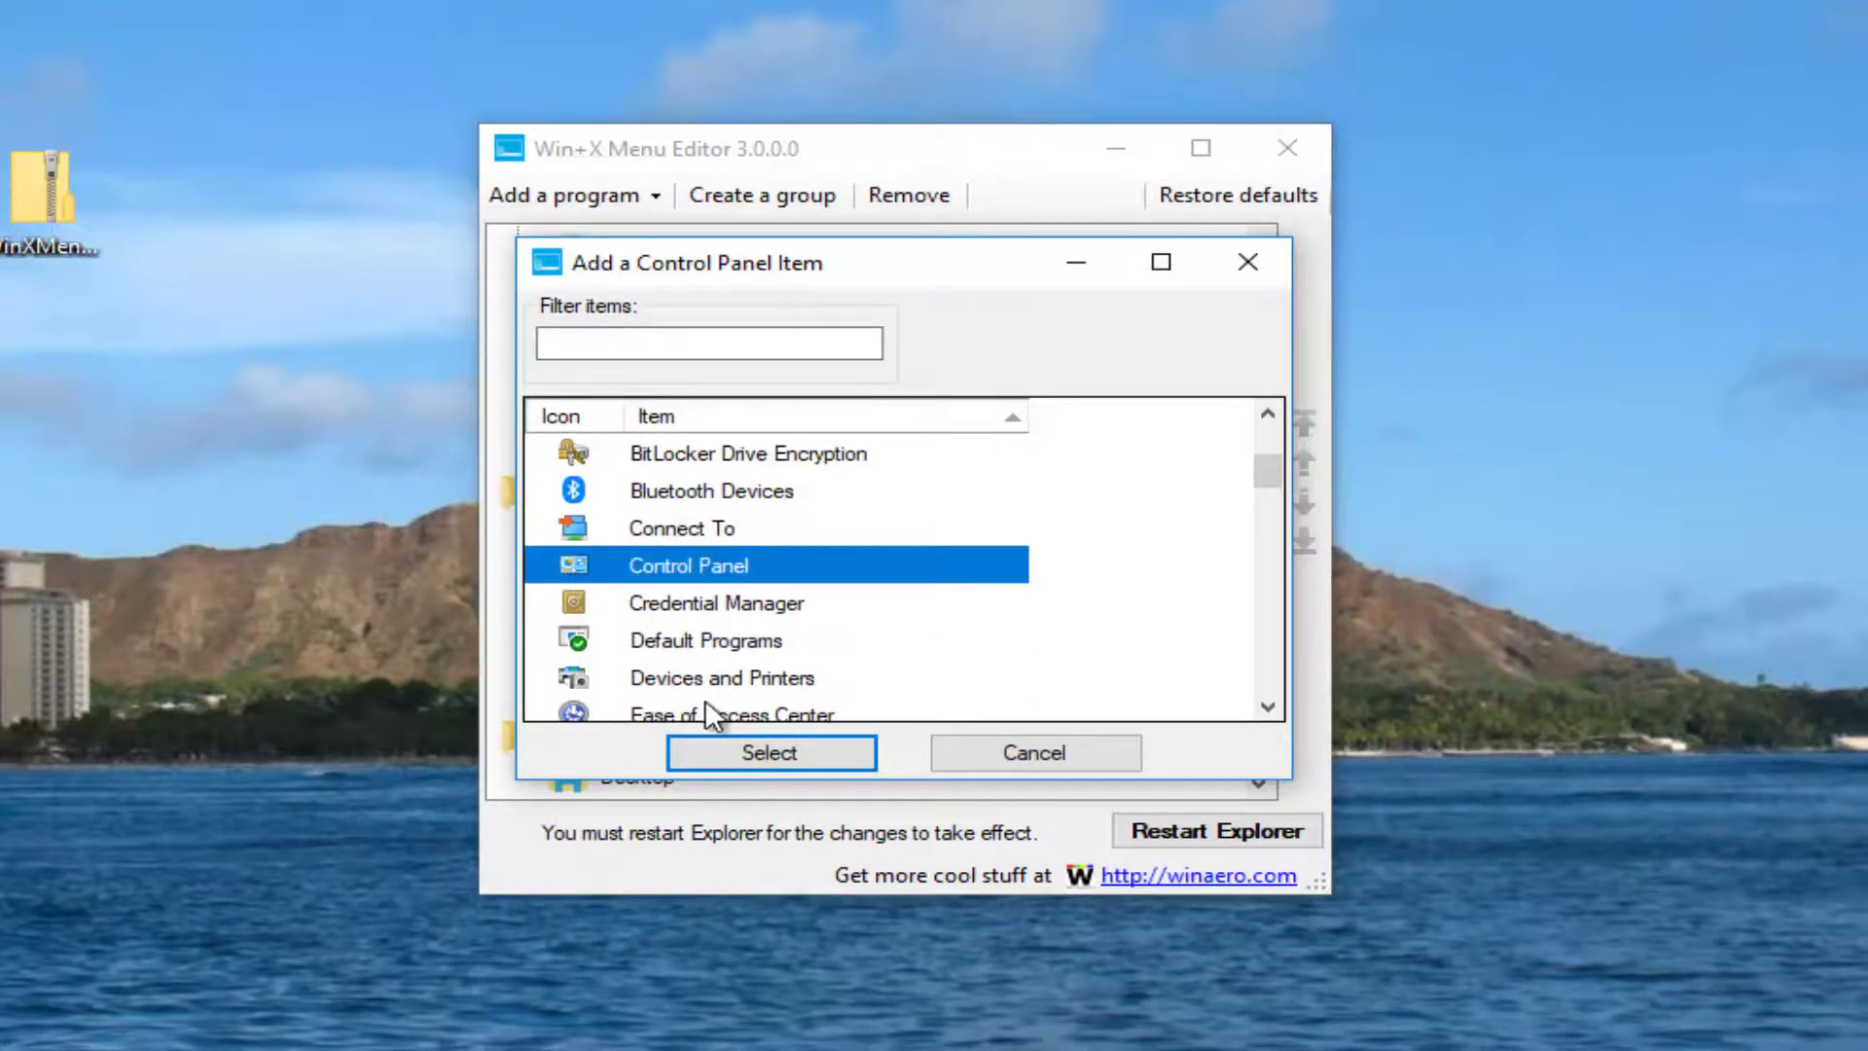
pyautogui.click(738, 751)
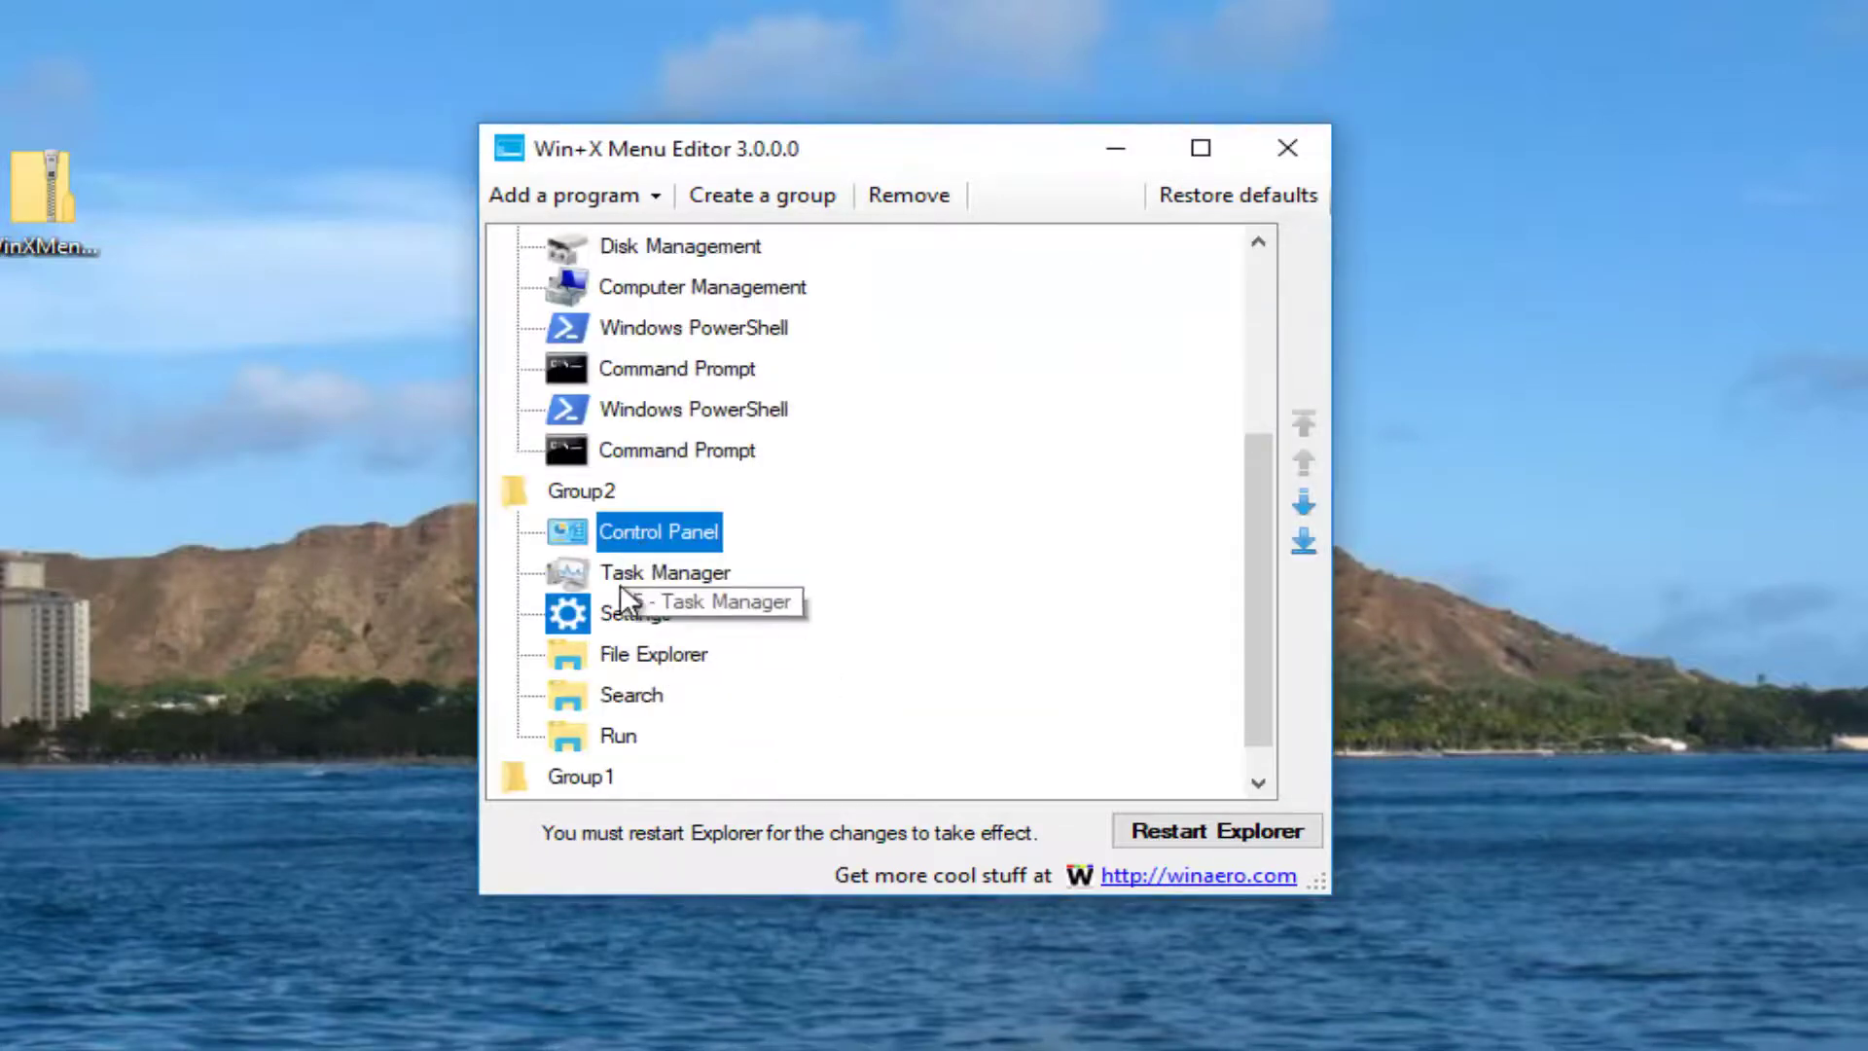
# Restart Explorer, check the Win+X menu for Control Panel, and close Win+X Menu Editor.
pyautogui.click(1178, 826)
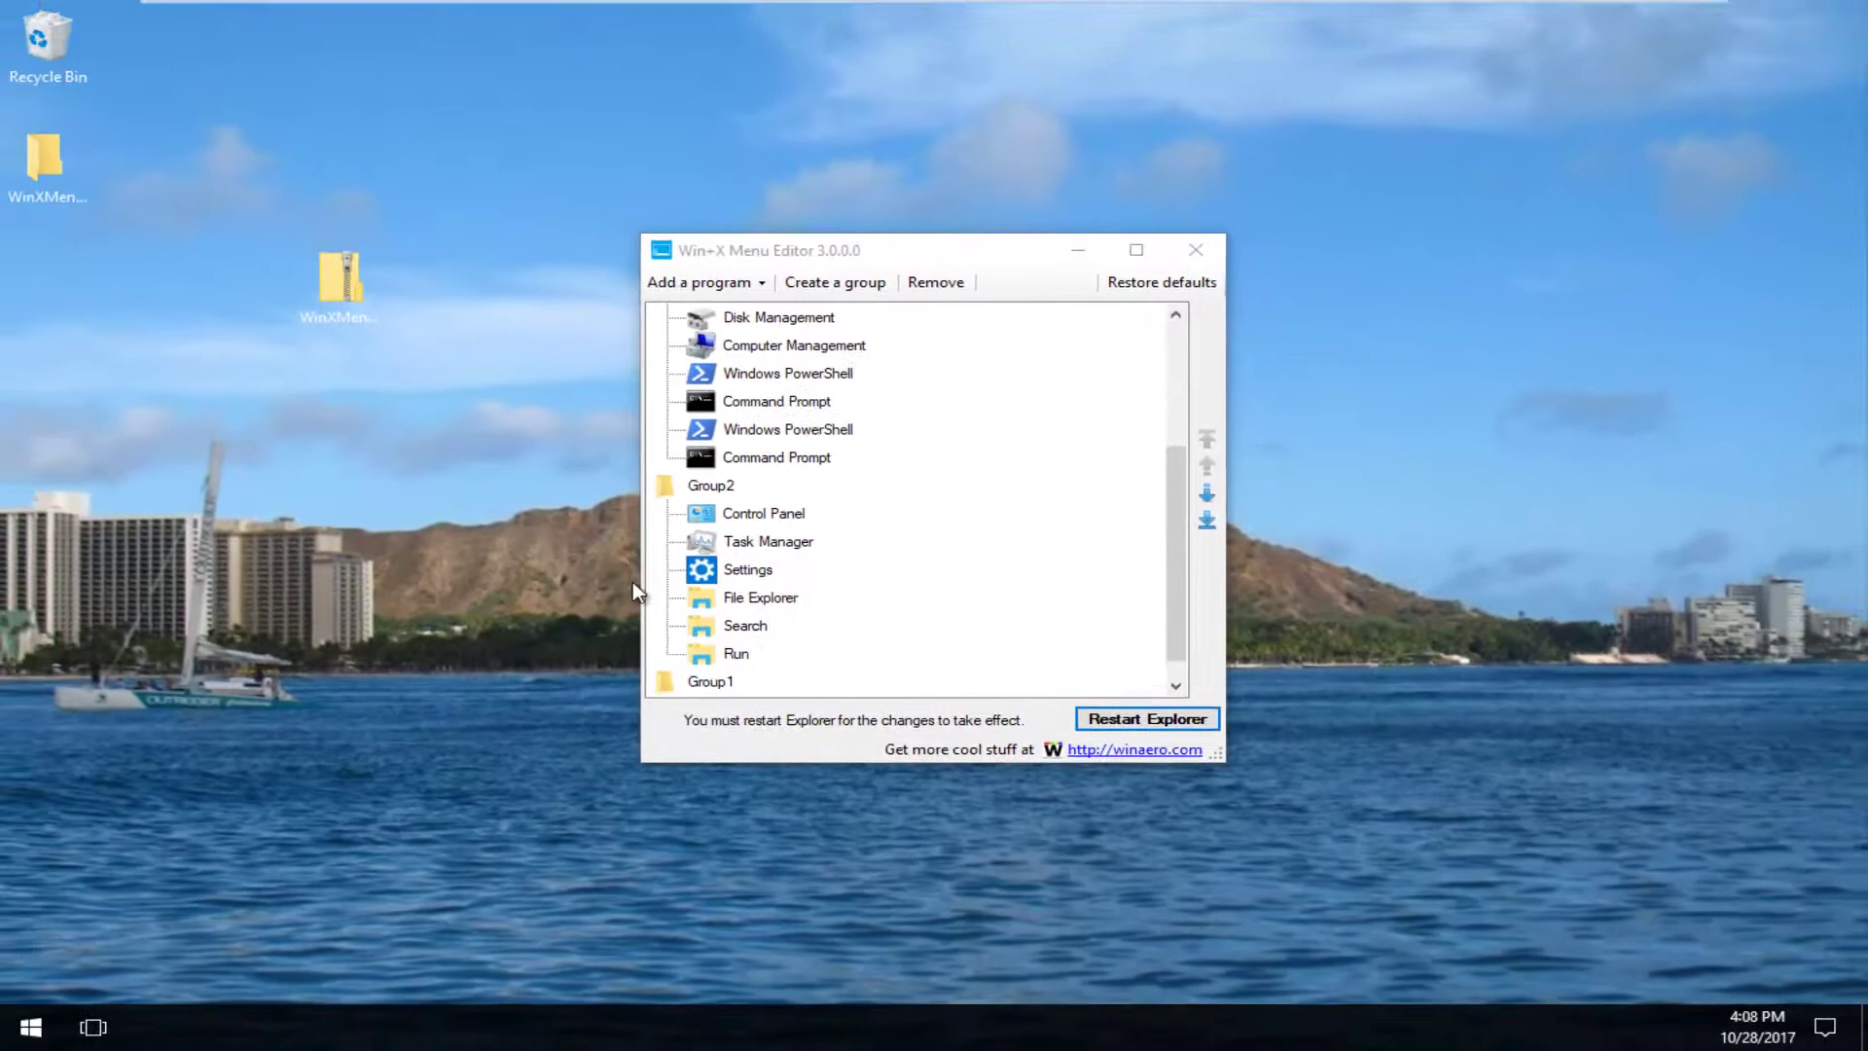
pyautogui.rightClick(21, 1030)
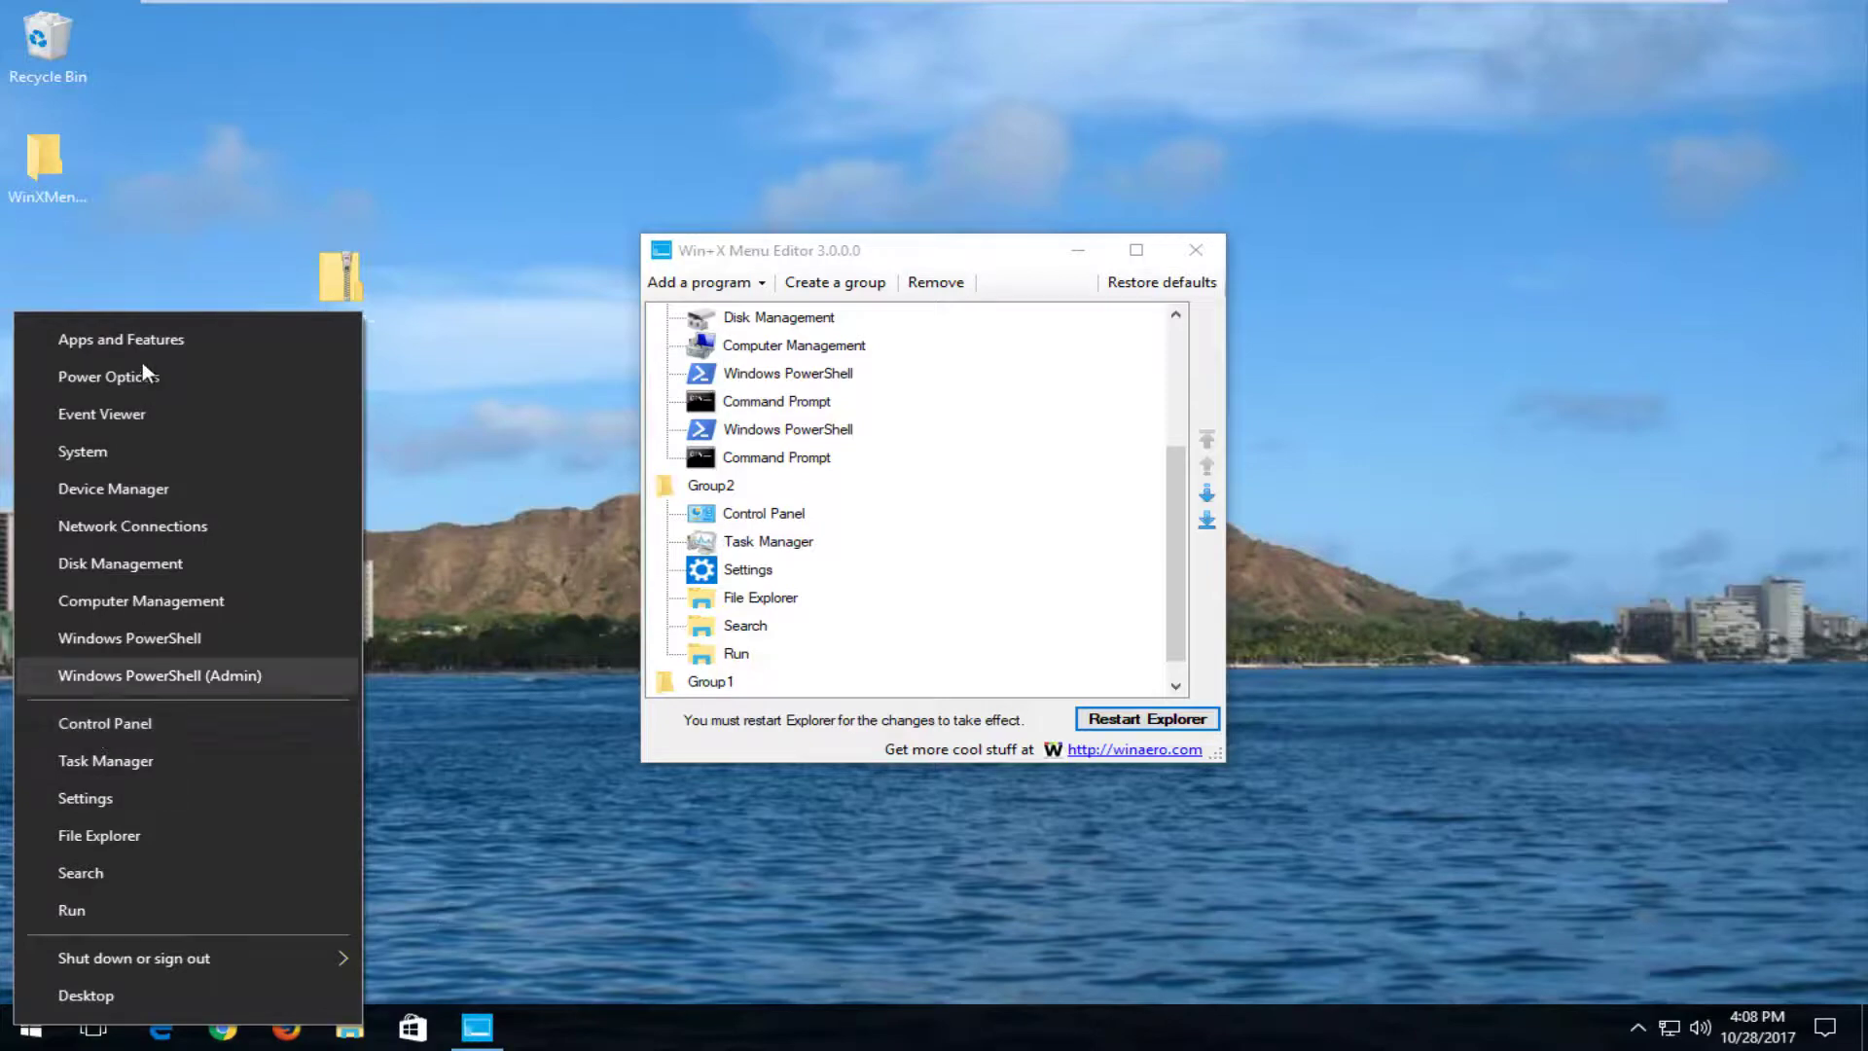
pyautogui.click(1195, 253)
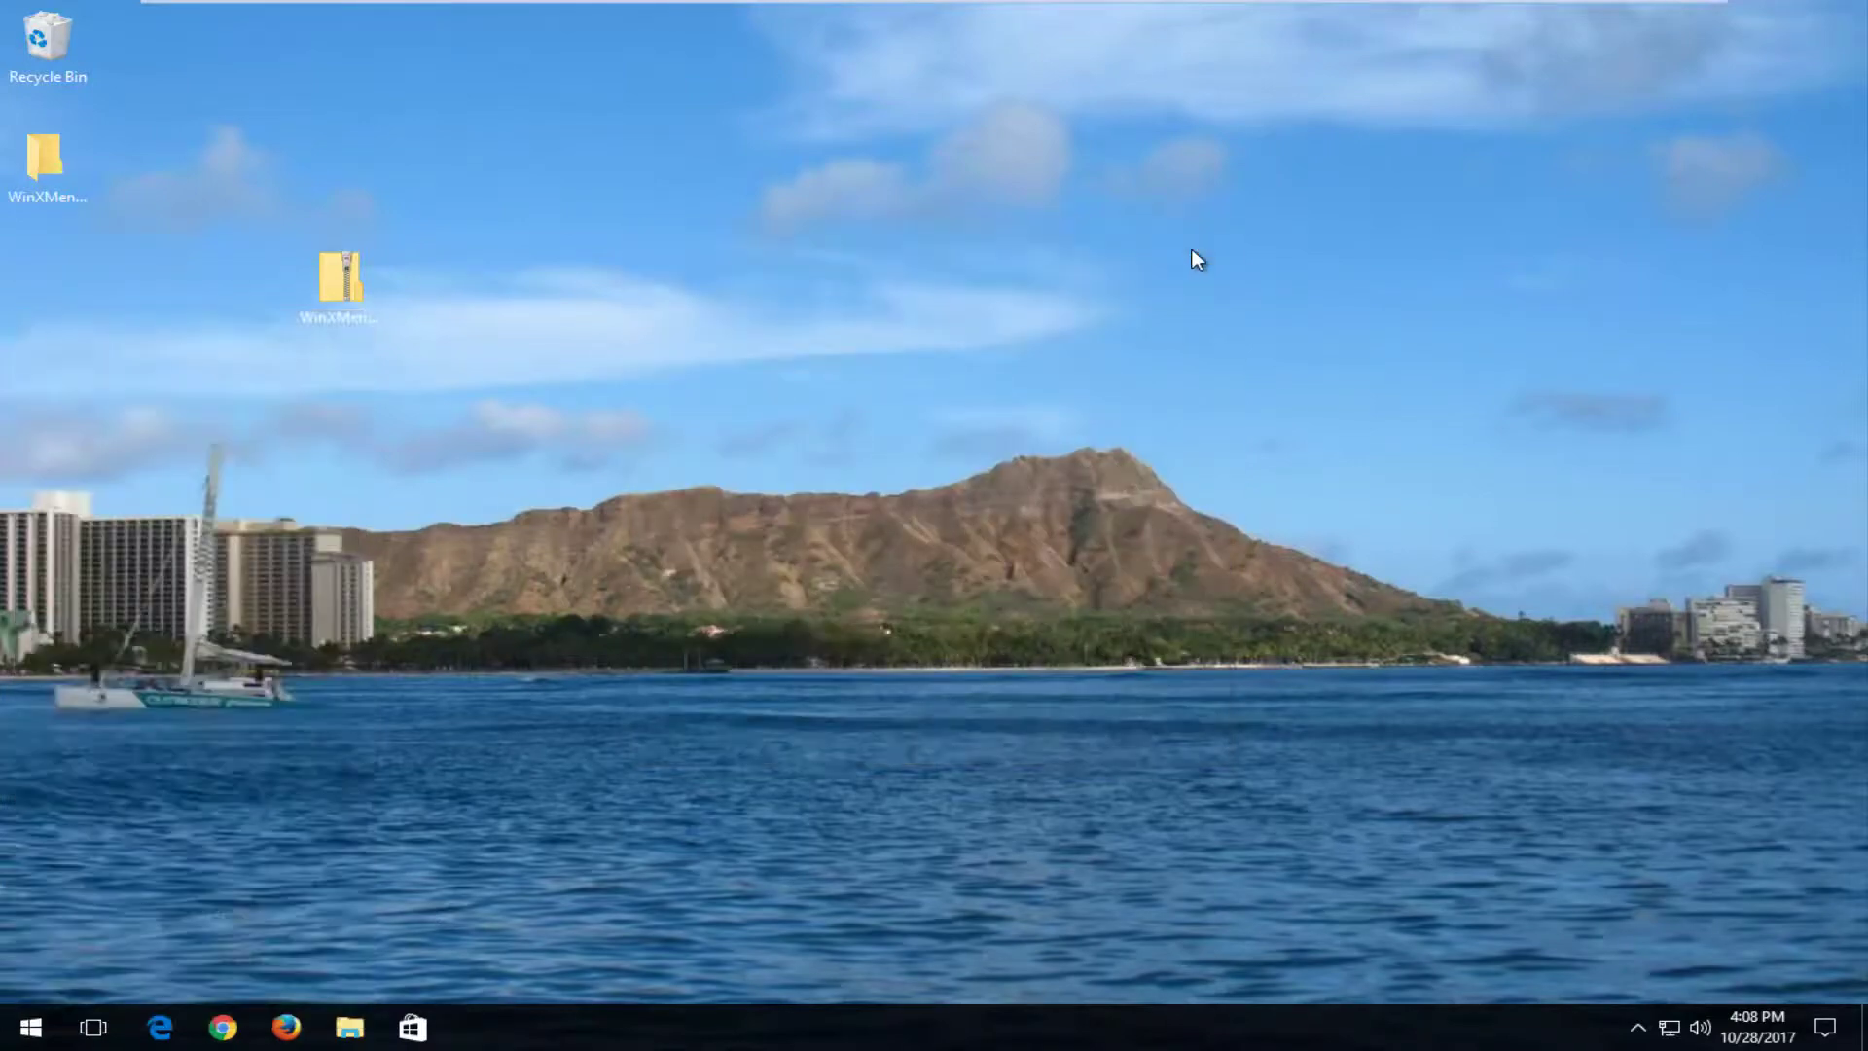
# Launch Control Panel in Category view from the new Win+X menu entry.
pyautogui.click(29, 1028)
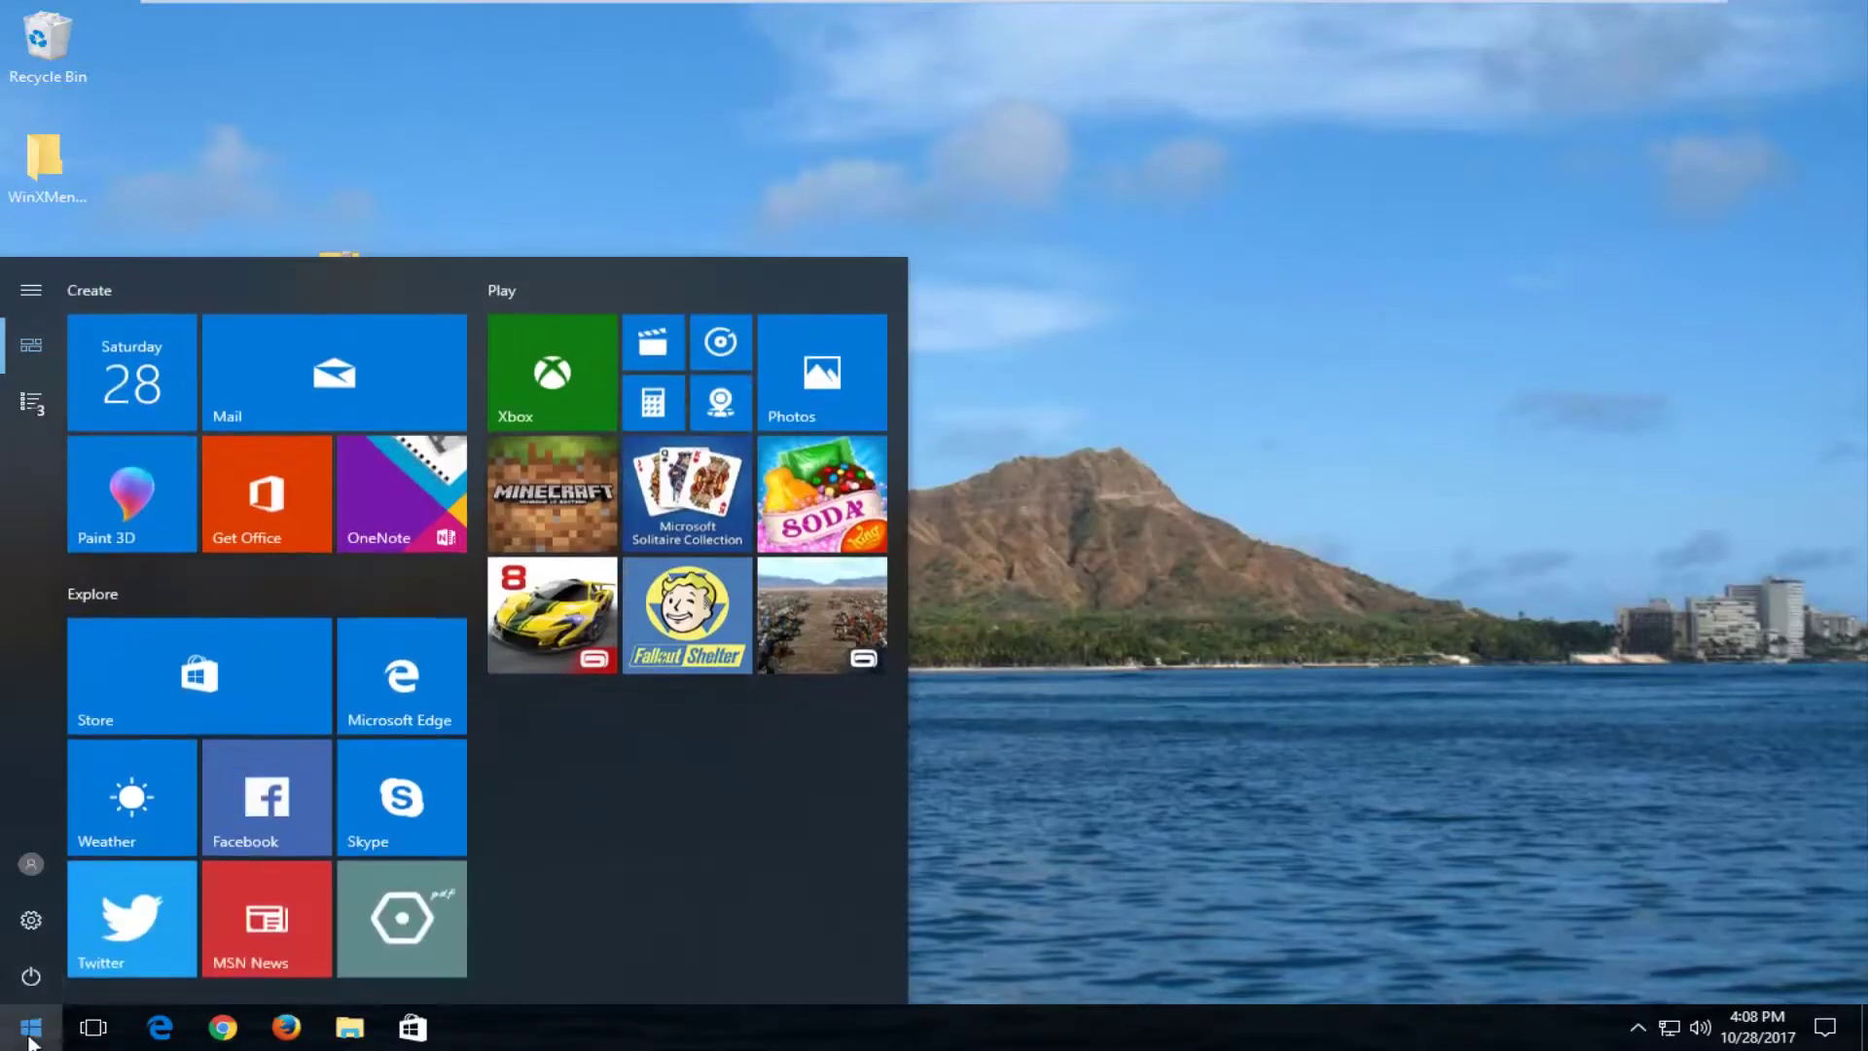
pyautogui.rightClick(31, 1027)
pyautogui.click(20, 1031)
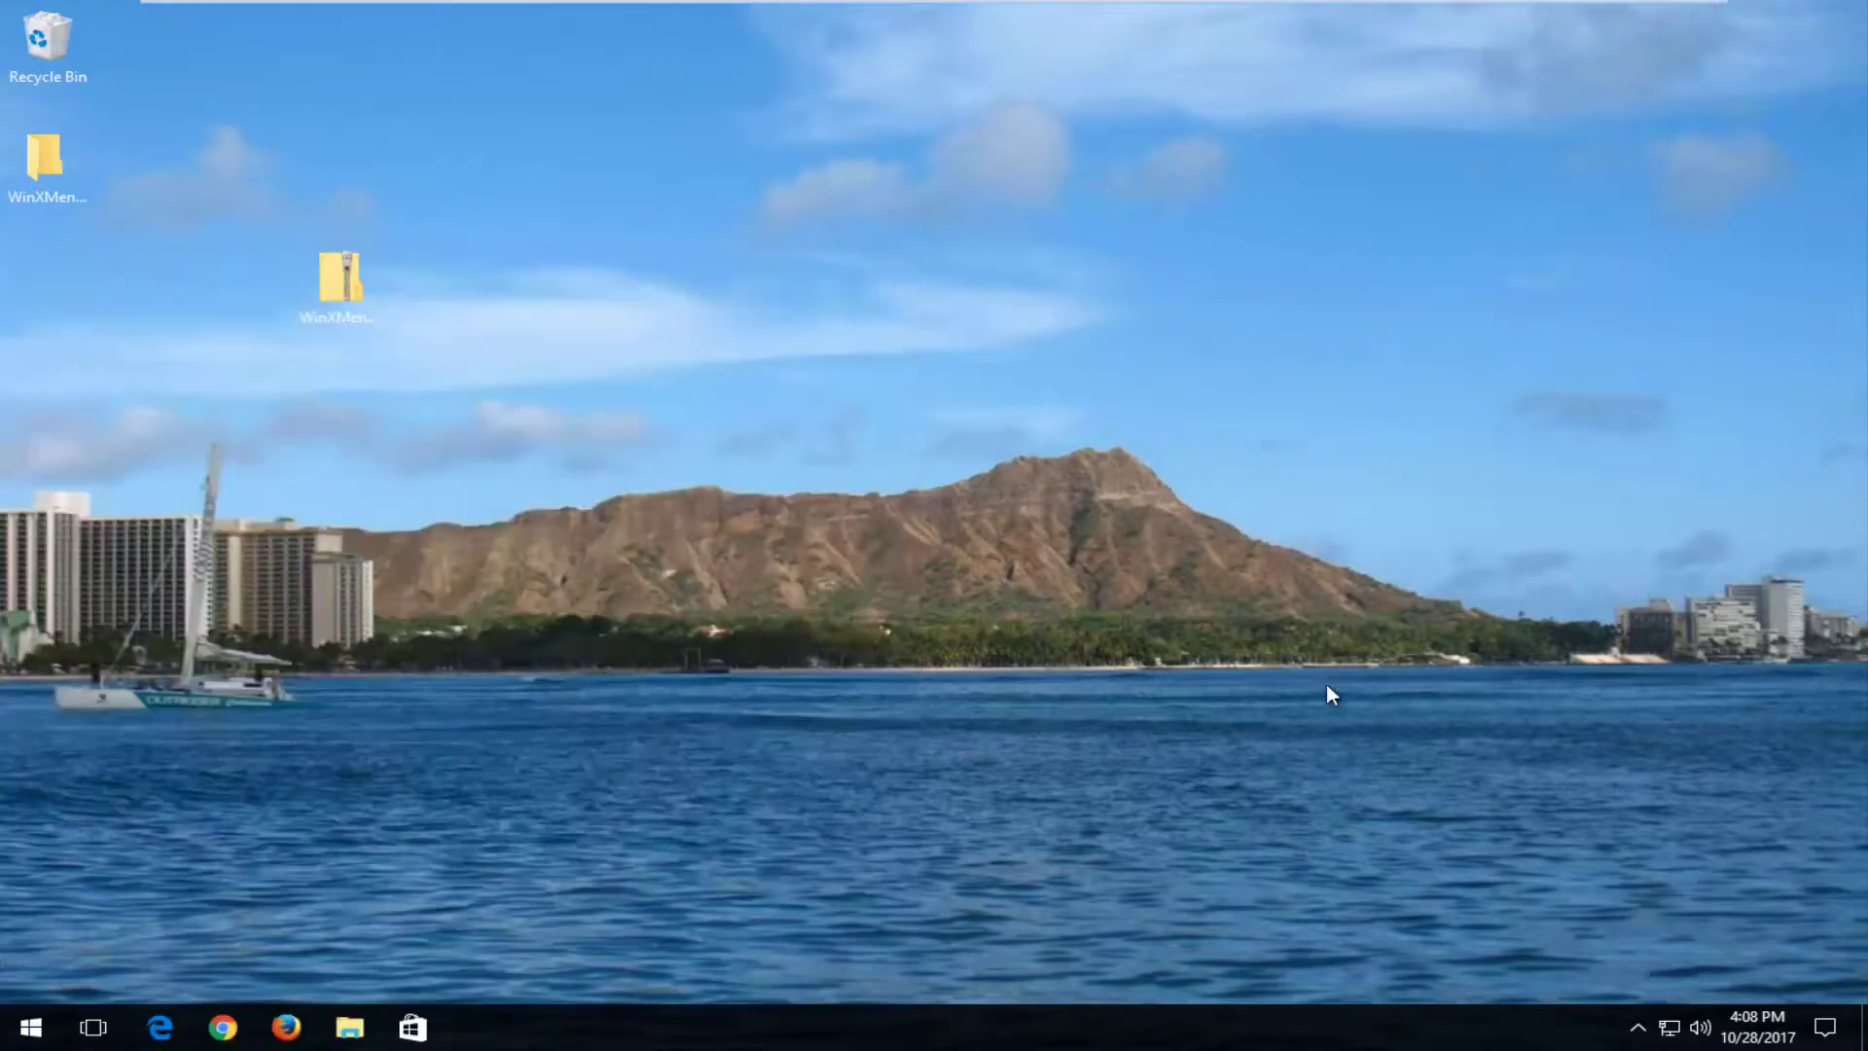
pyautogui.rightClick(29, 1028)
pyautogui.click(120, 730)
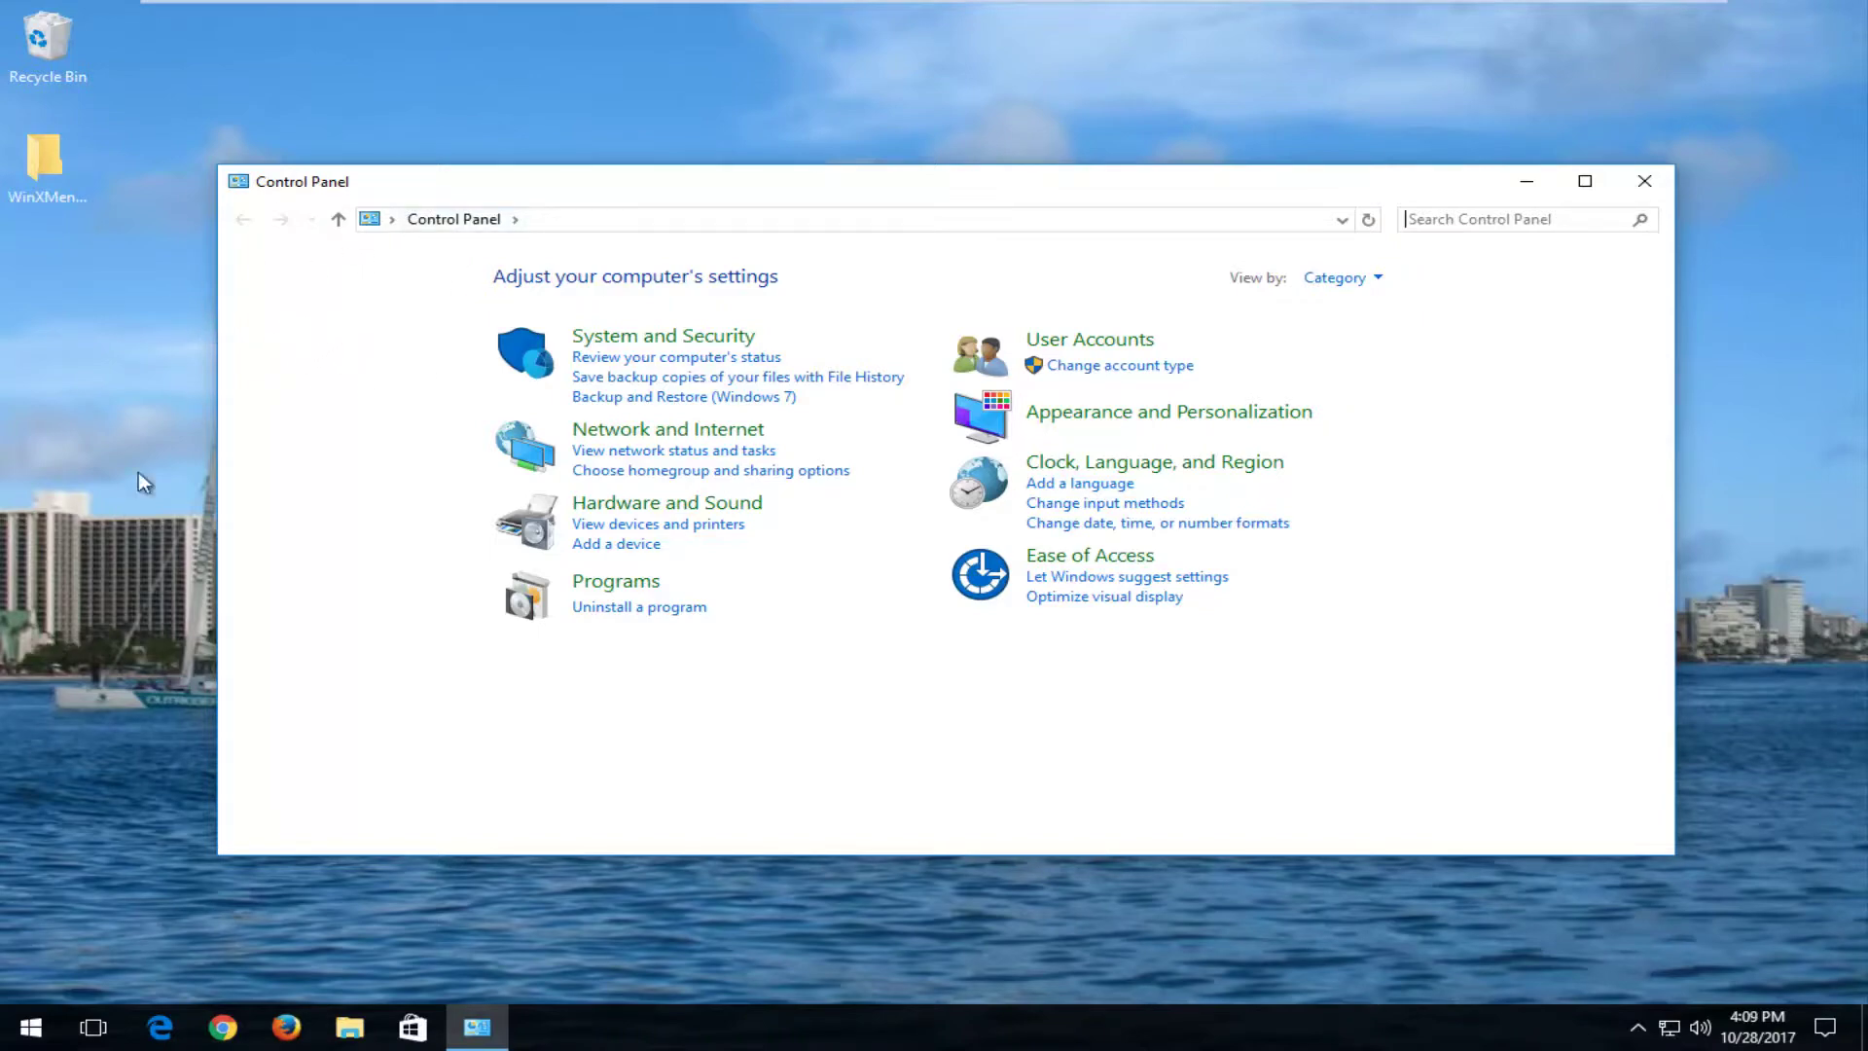
# Search 'control panel' from the Start menu, then close the open Control Panel window.
pyautogui.click(29, 1026)
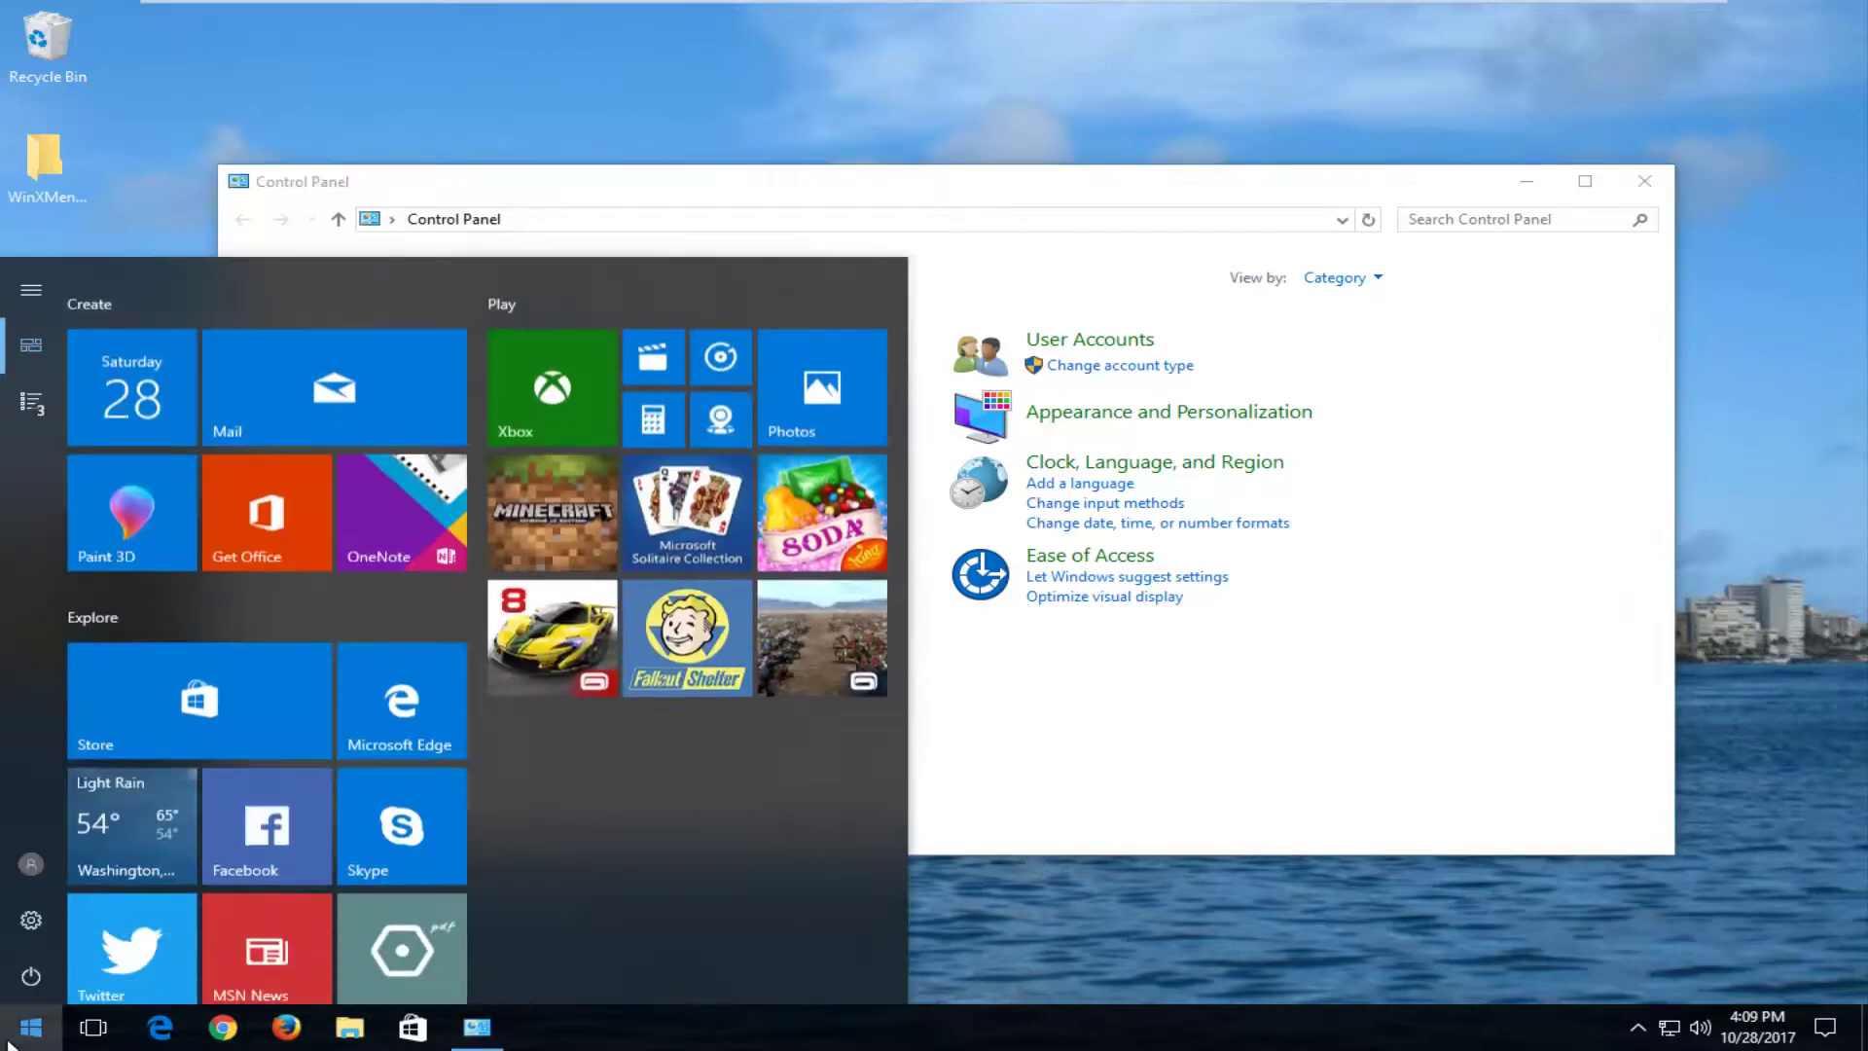
pyautogui.click(29, 1027)
pyautogui.write('control pane;')
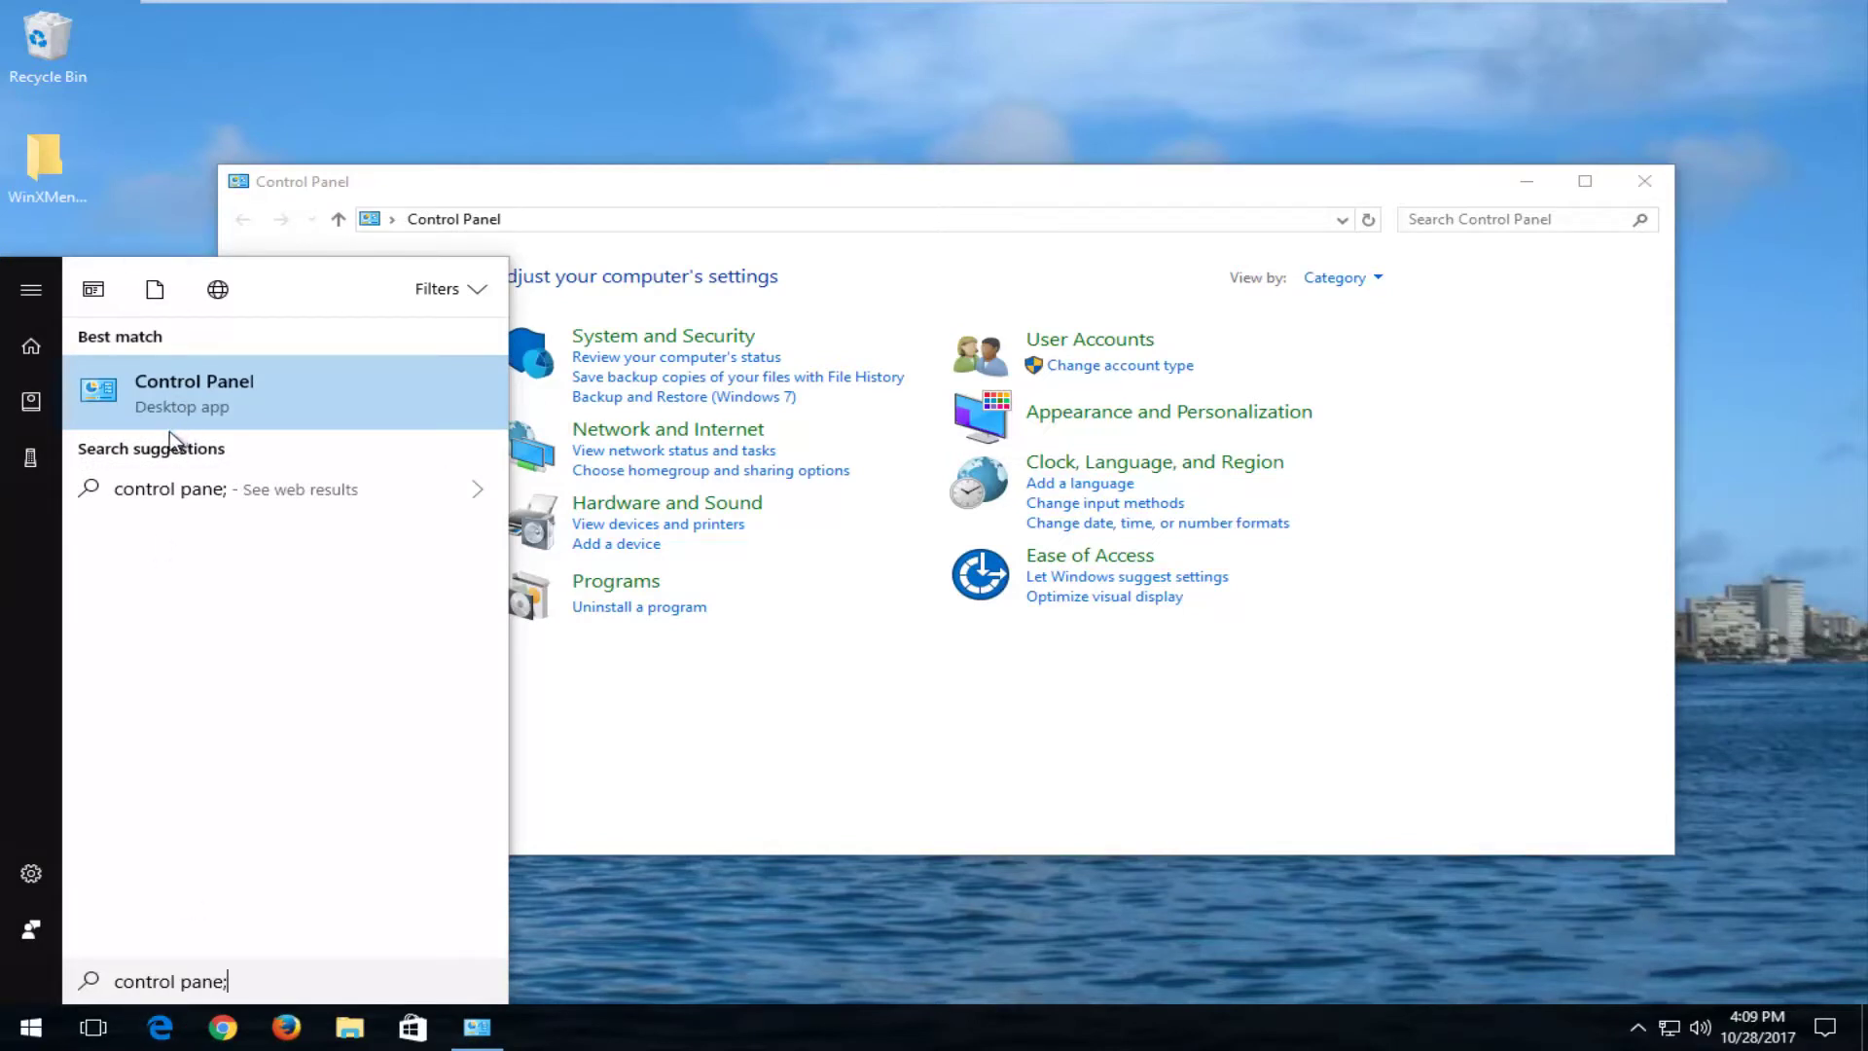
pyautogui.click(487, 191)
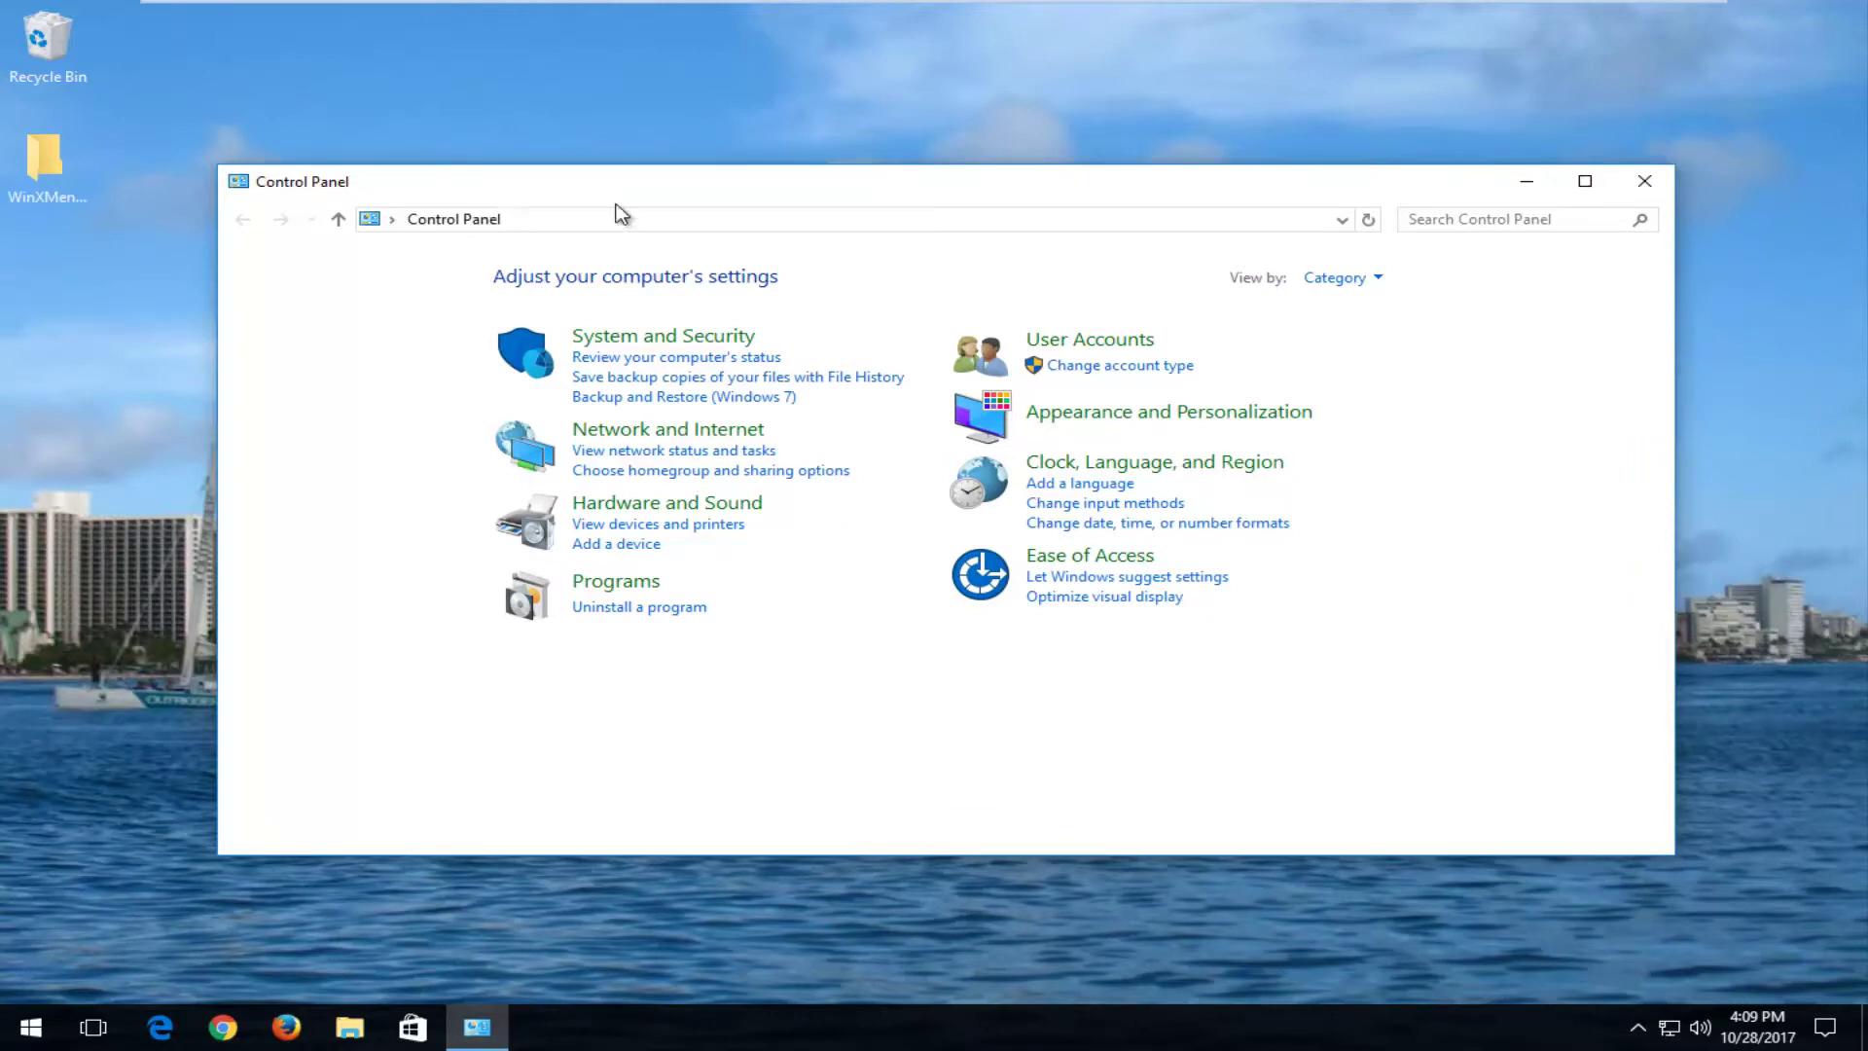
pyautogui.click(1654, 183)
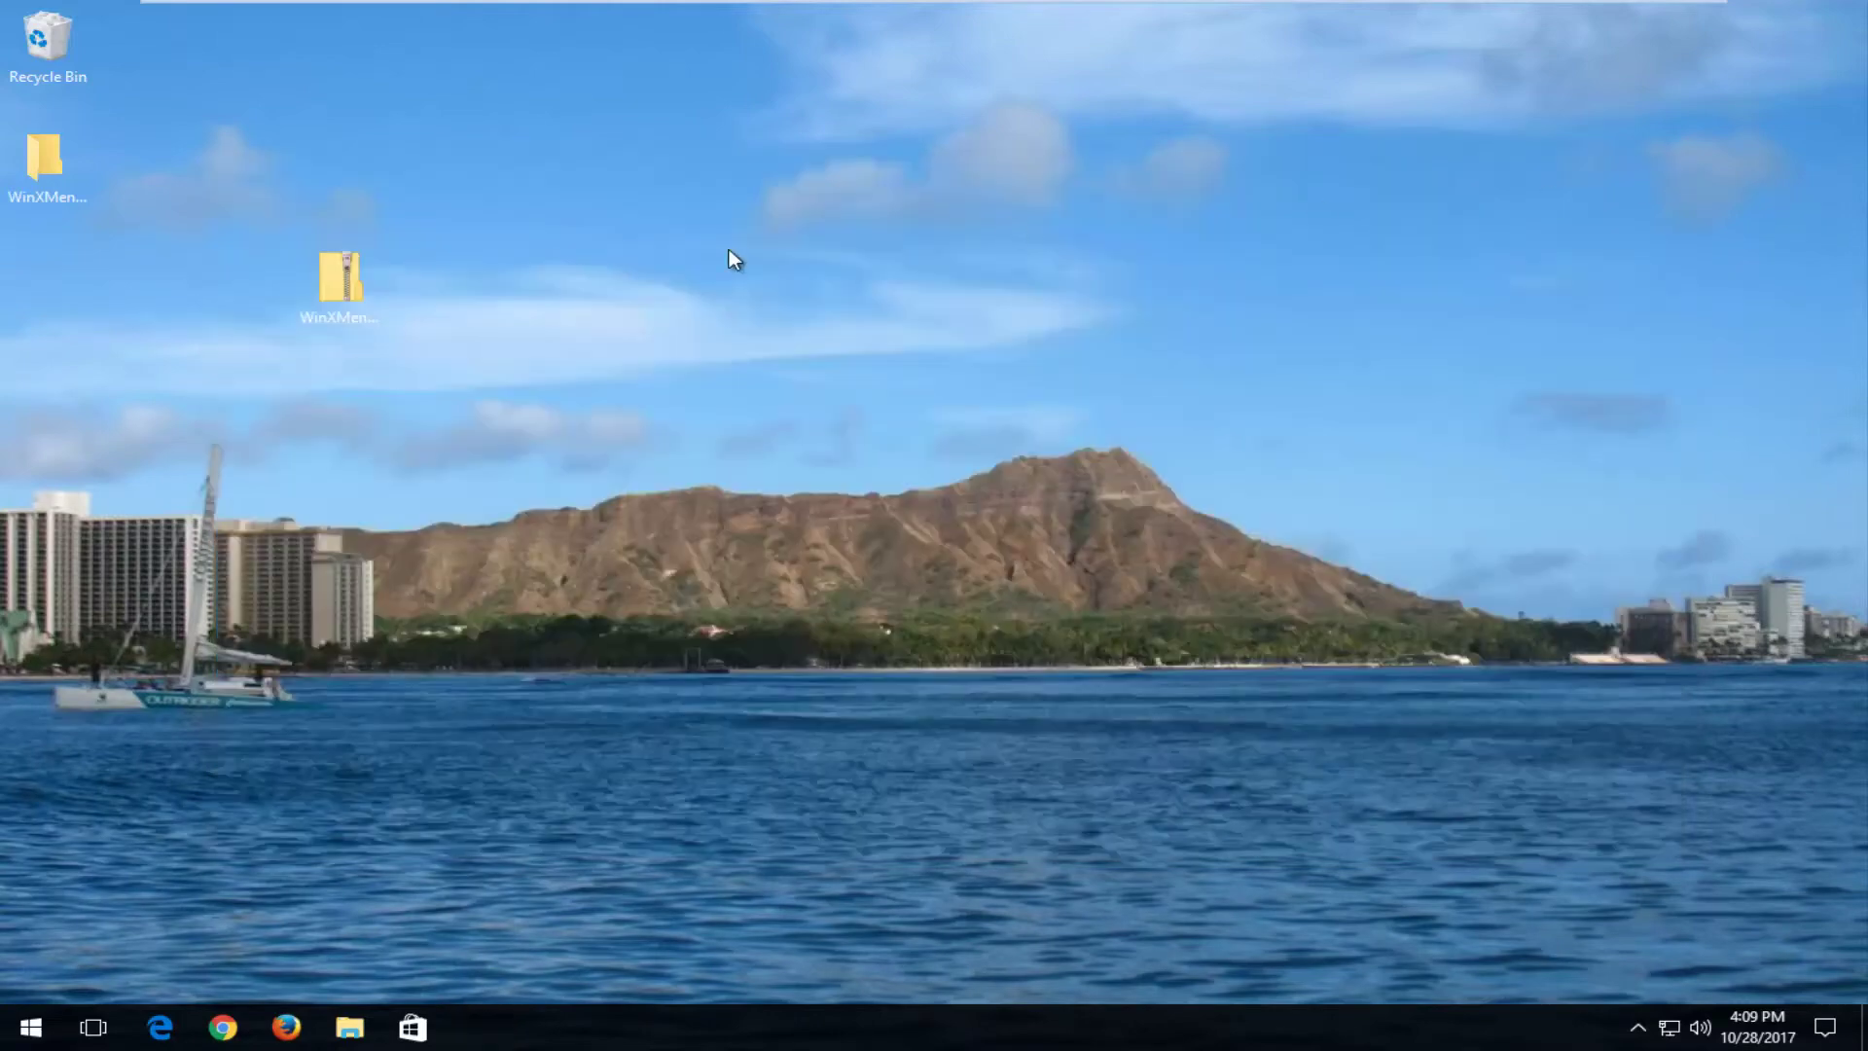